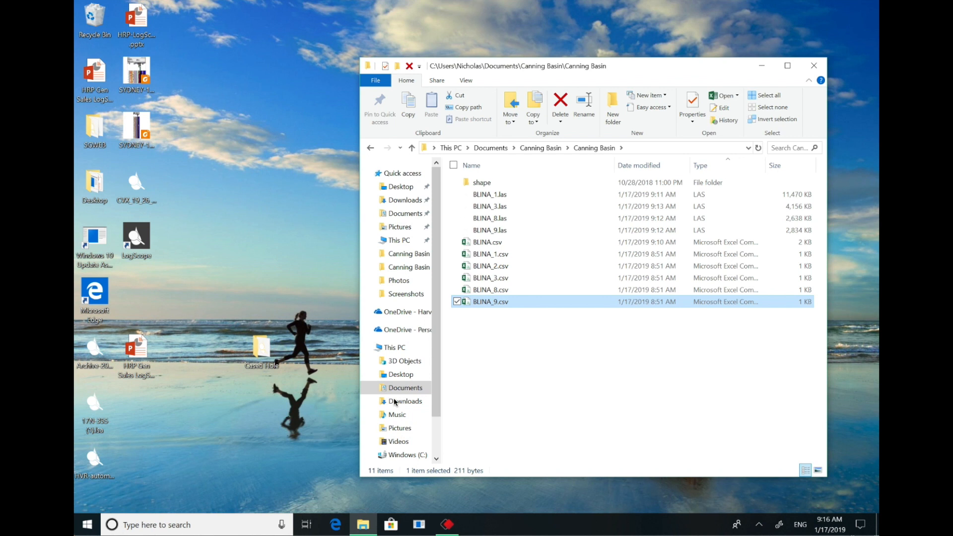
# - Launch LogScope and check the account's active subscriptions
pyautogui.click(87, 526)
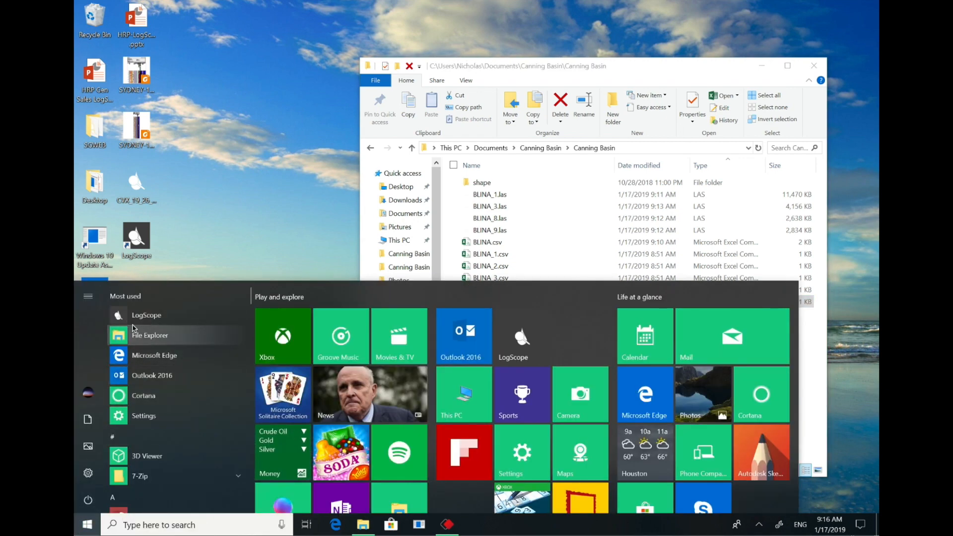
pyautogui.click(149, 314)
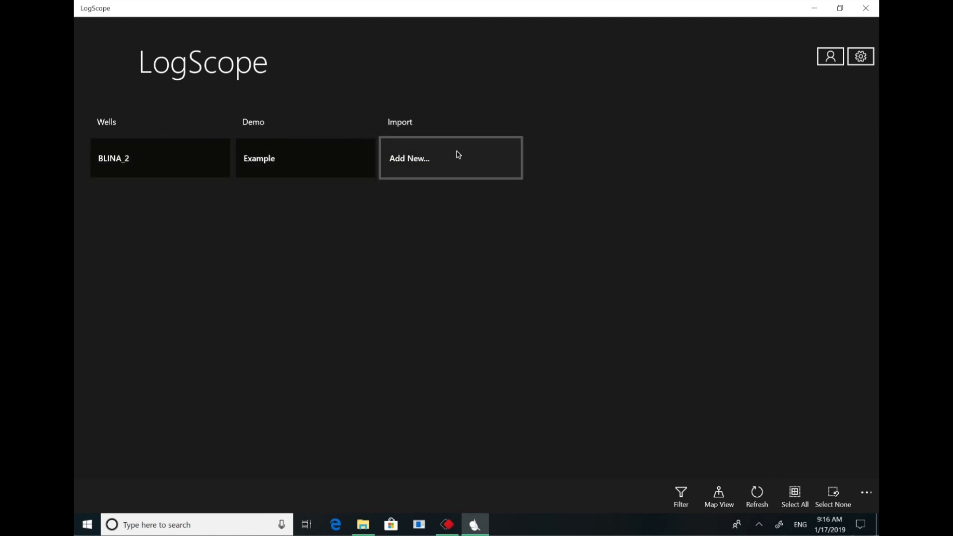
pyautogui.click(833, 62)
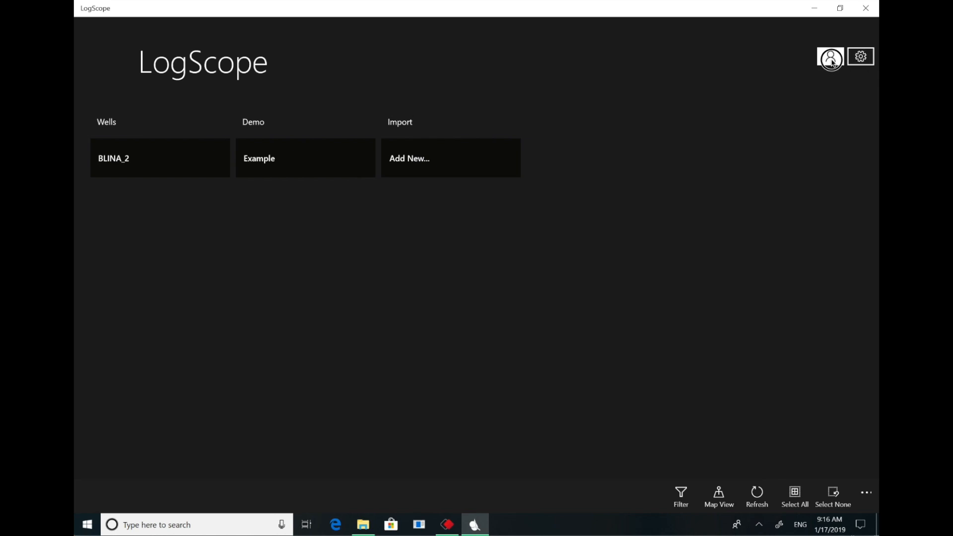
pyautogui.click(832, 59)
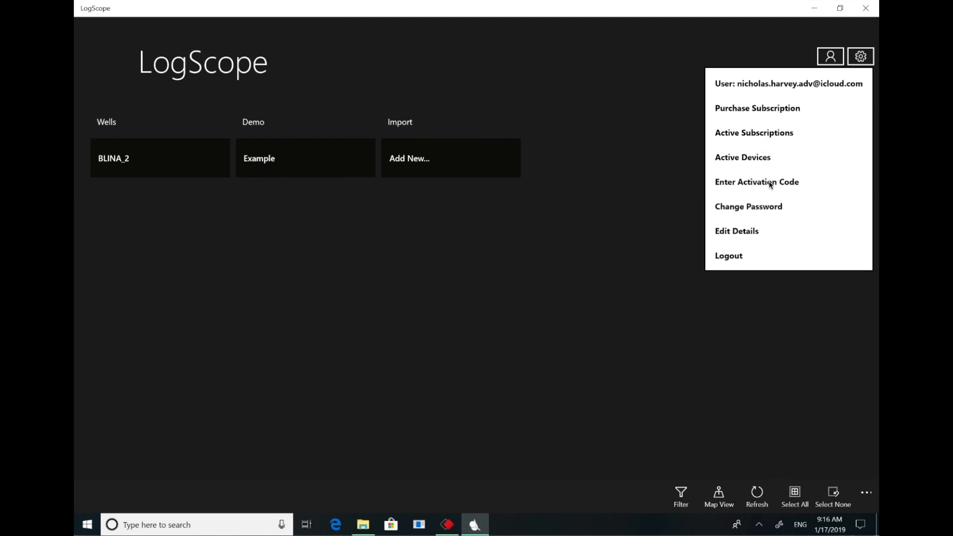
pyautogui.click(768, 135)
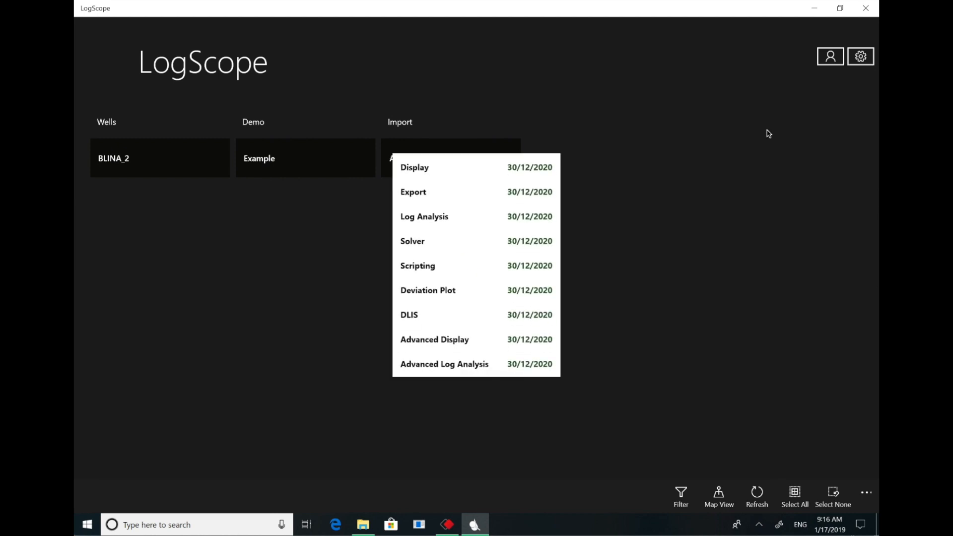
pyautogui.click(647, 157)
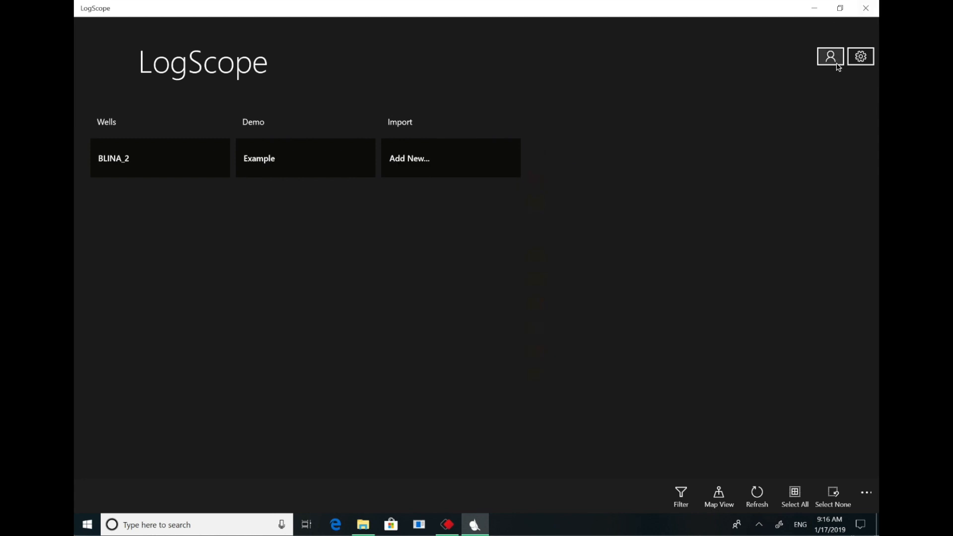
# - Review the application preferences for the main page, plot, grid and annotation, and close them
pyautogui.click(861, 59)
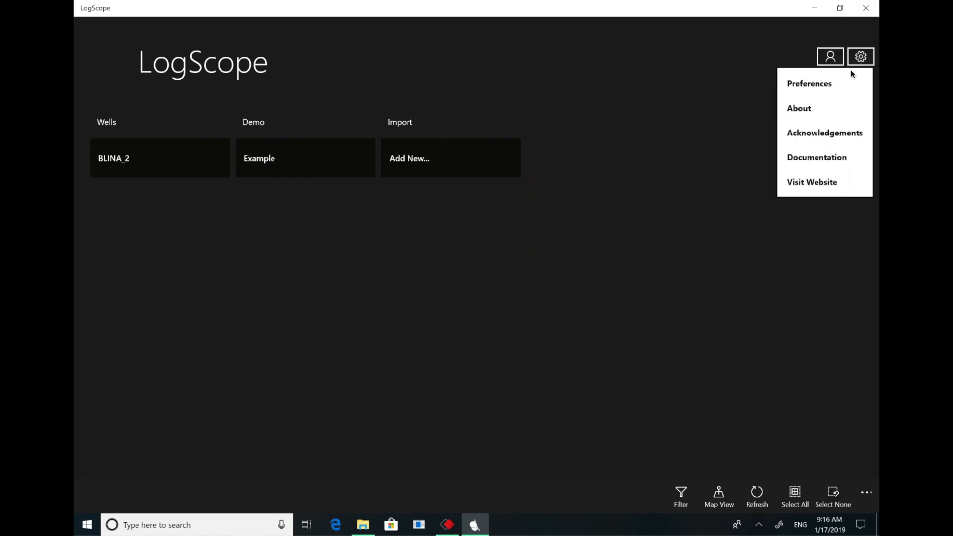
pyautogui.click(821, 84)
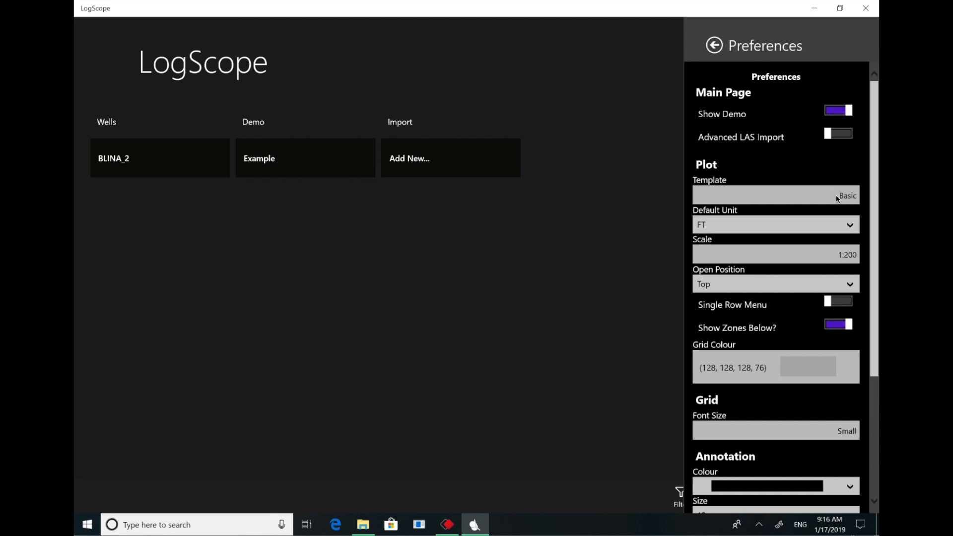
pyautogui.click(650, 110)
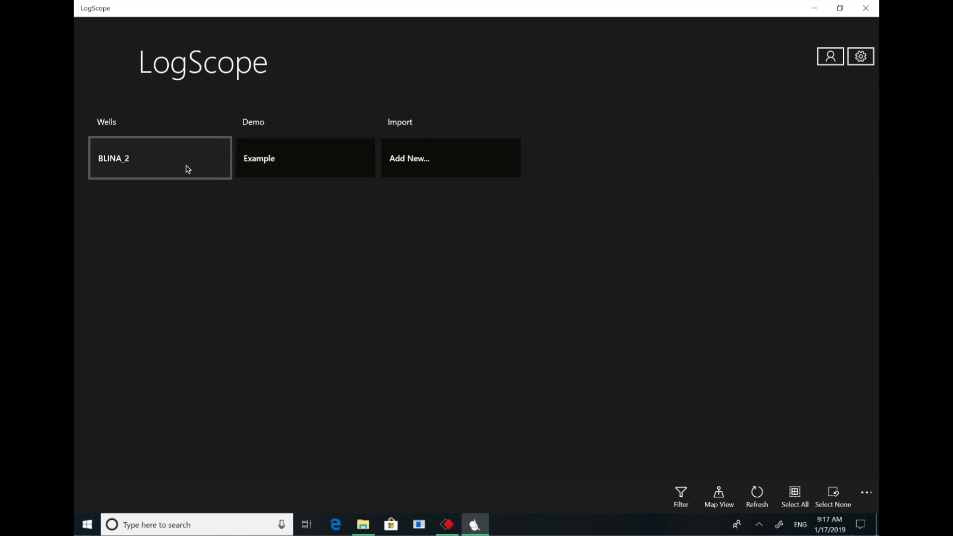
# - Open the BLINA_2 well and examine its log plot from the upper zones down to WINDJANA
pyautogui.click(154, 160)
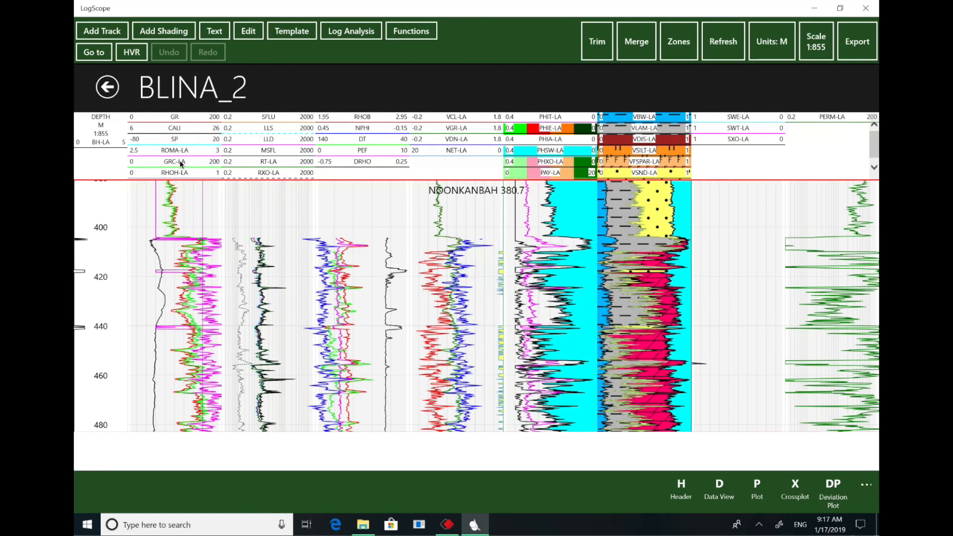
pyautogui.scroll(-1, 182, 164)
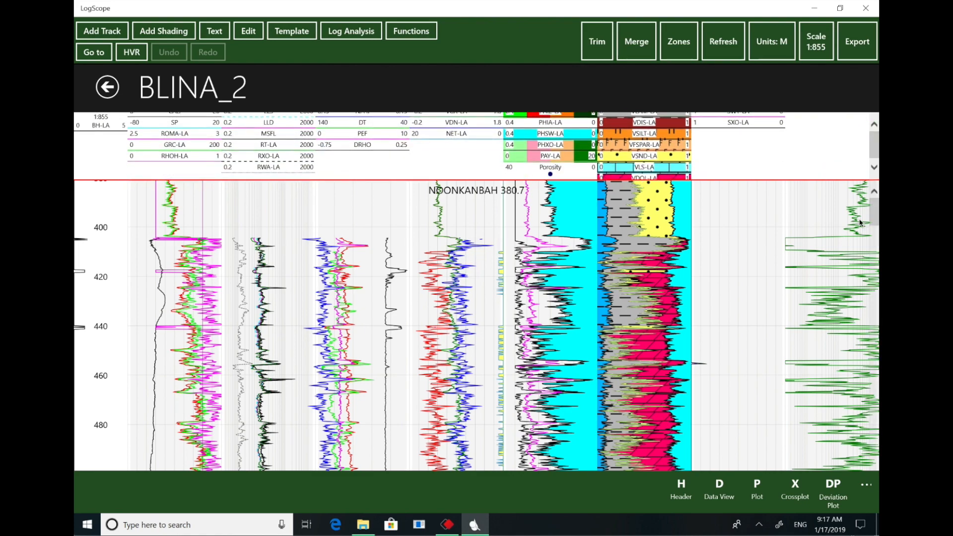
pyautogui.moveTo(876, 219); pyautogui.dragTo(874, 377)
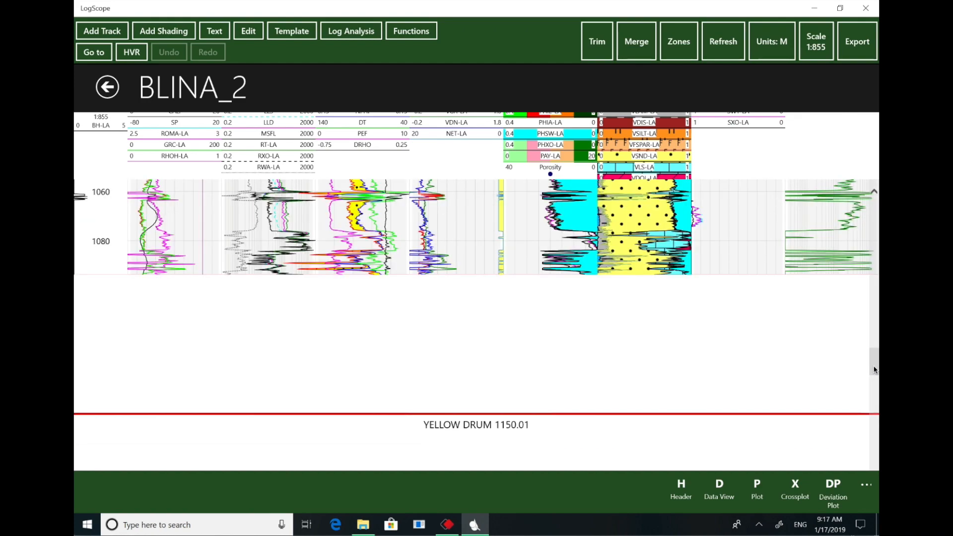
pyautogui.moveTo(872, 370); pyautogui.dragTo(872, 426)
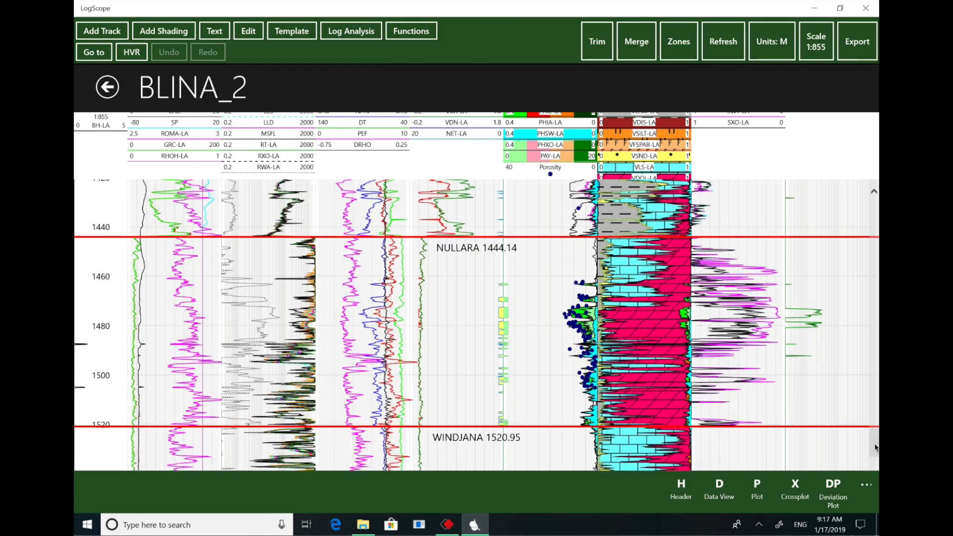
pyautogui.moveTo(875, 444)
pyautogui.mouseDown()
pyautogui.moveTo(874, 457)
pyautogui.moveTo(873, 325)
pyautogui.mouseUp()
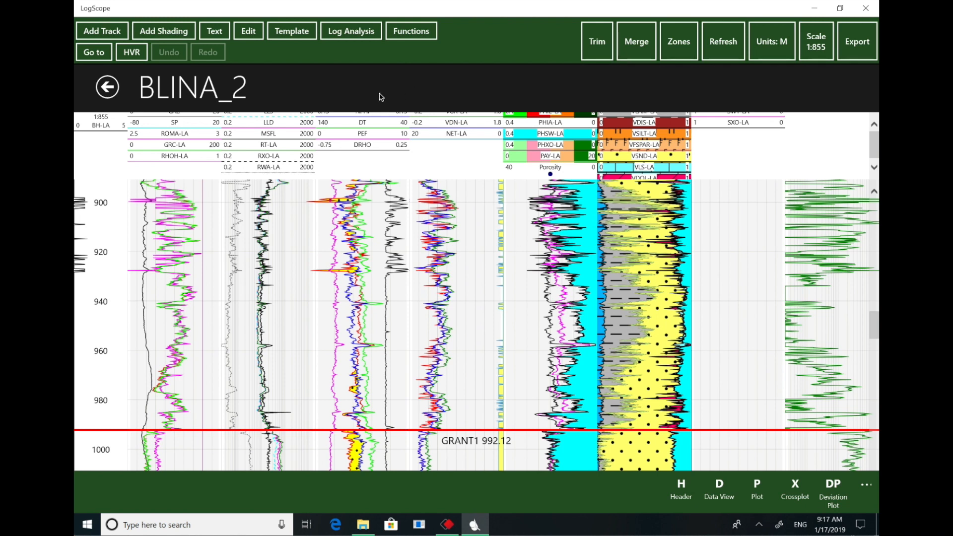
# - Open Log Analysis for the well and review its processors, input log assignments and output group
pyautogui.click(348, 31)
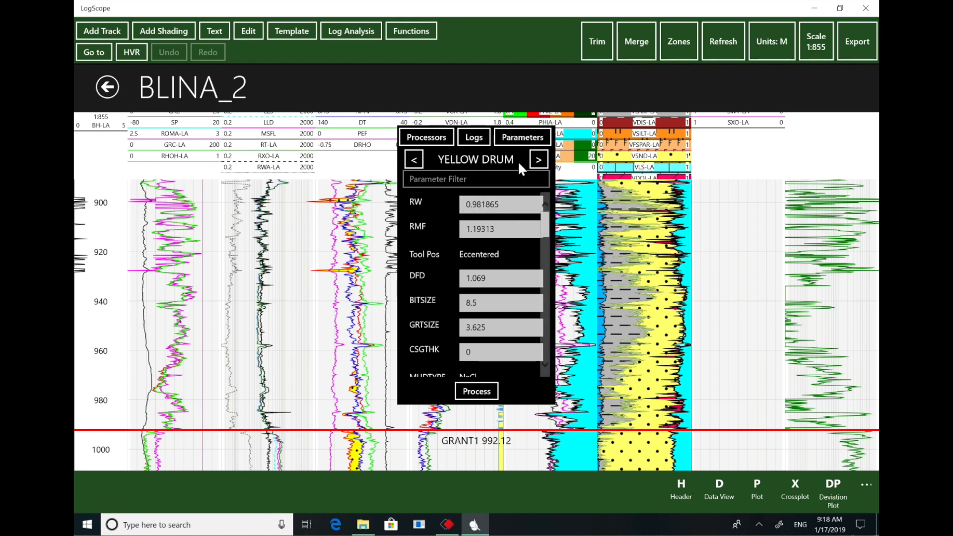
pyautogui.click(425, 142)
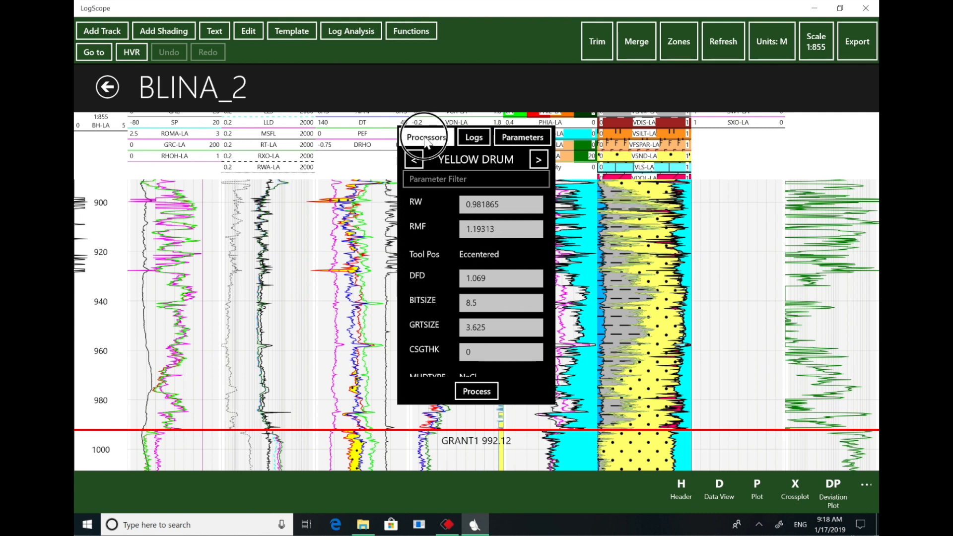
pyautogui.click(543, 184)
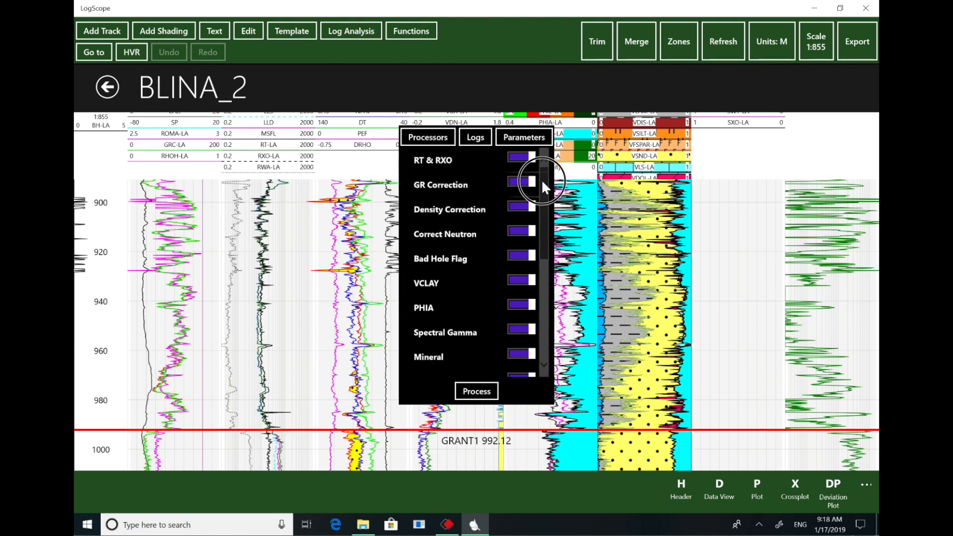
pyautogui.moveTo(543, 172)
pyautogui.mouseDown()
pyautogui.moveTo(540, 291)
pyautogui.moveTo(544, 162)
pyautogui.mouseUp()
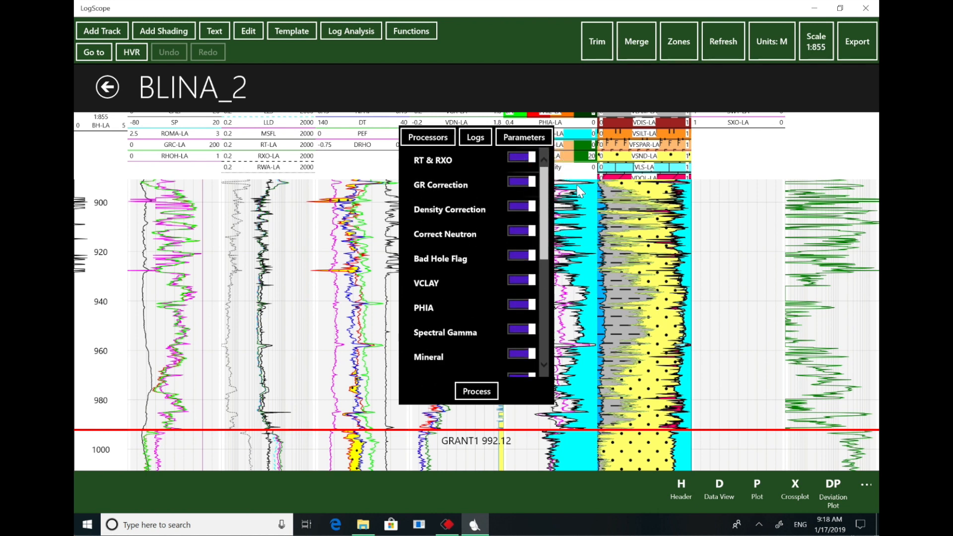
pyautogui.click(477, 139)
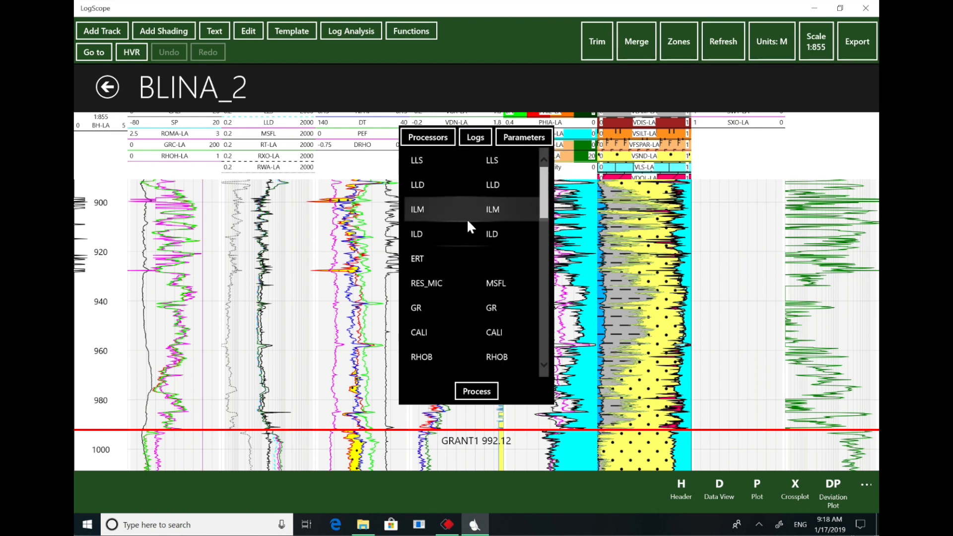
pyautogui.moveTo(543, 176); pyautogui.dragTo(544, 324)
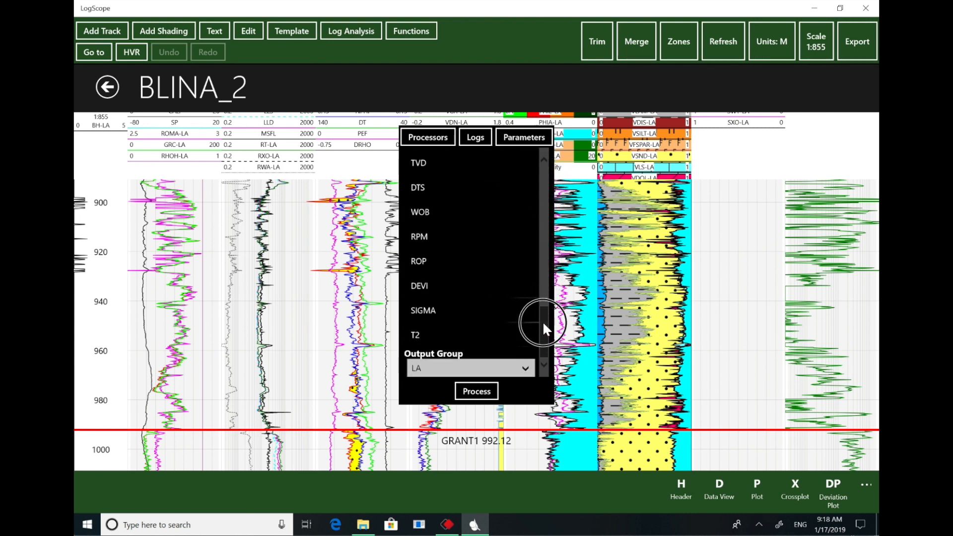
# - Review the Log Analysis parameters of the YELLOW DRUM zone and compare them with the GUMHOLE zone
pyautogui.click(538, 138)
pyautogui.scroll(-5, 541, 226)
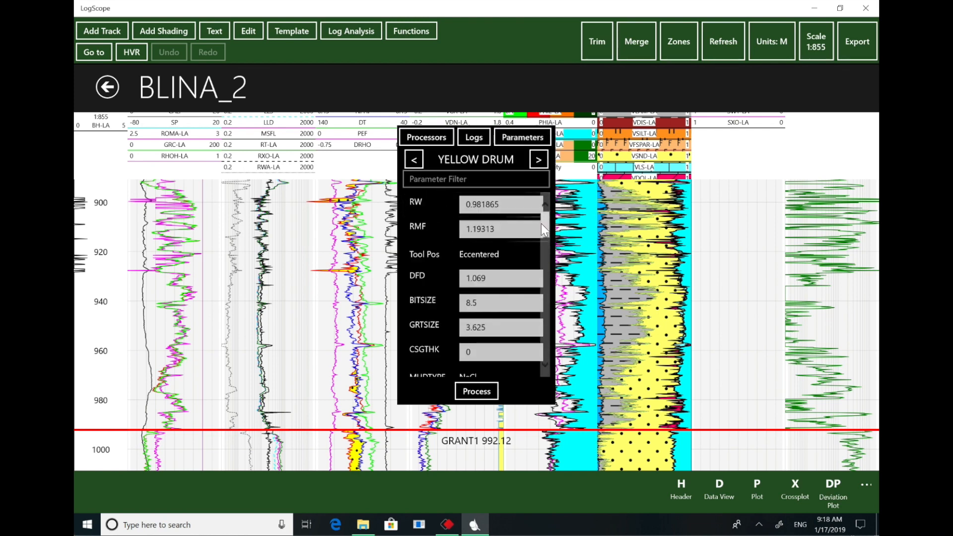
pyautogui.moveTo(542, 230); pyautogui.dragTo(540, 163)
pyautogui.click(539, 161)
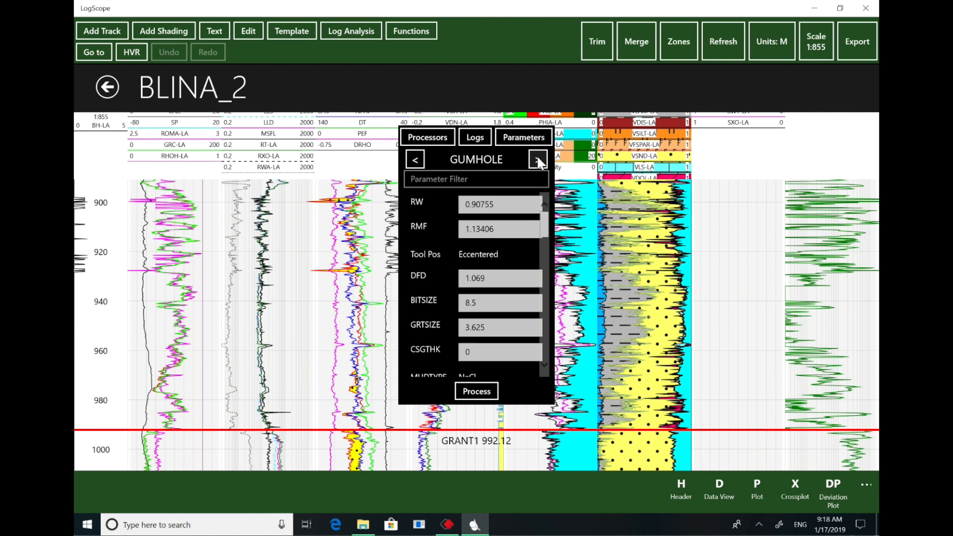
pyautogui.click(412, 160)
# - Filter the YELLOW DRUM parameters by the Pay Flags processor using the /p: filter
pyautogui.click(519, 178)
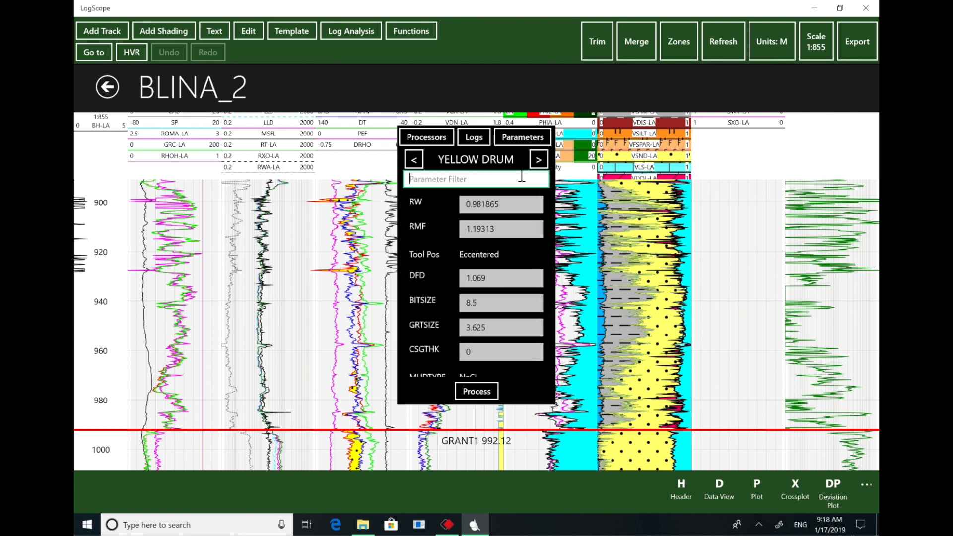
pyautogui.write('/p:')
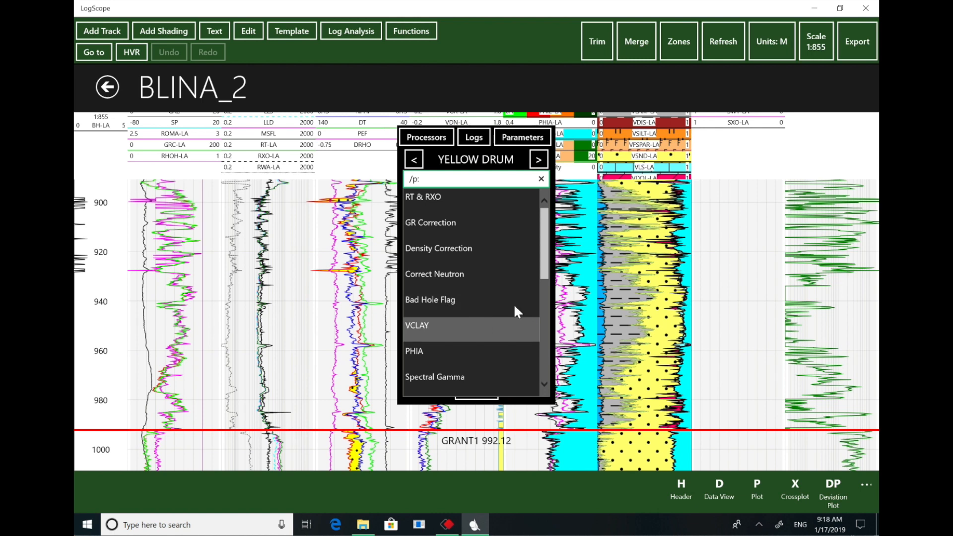
pyautogui.moveTo(547, 269); pyautogui.dragTo(543, 333)
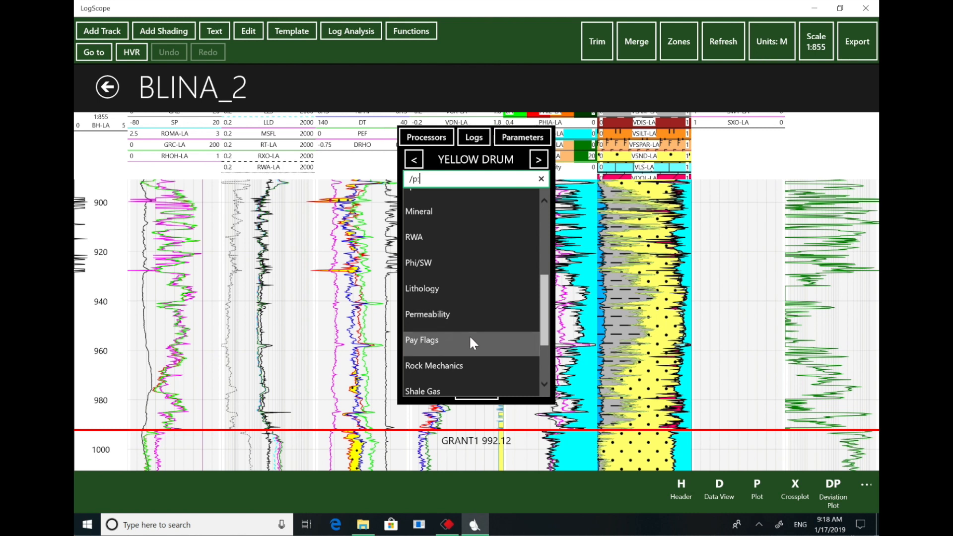
pyautogui.click(452, 340)
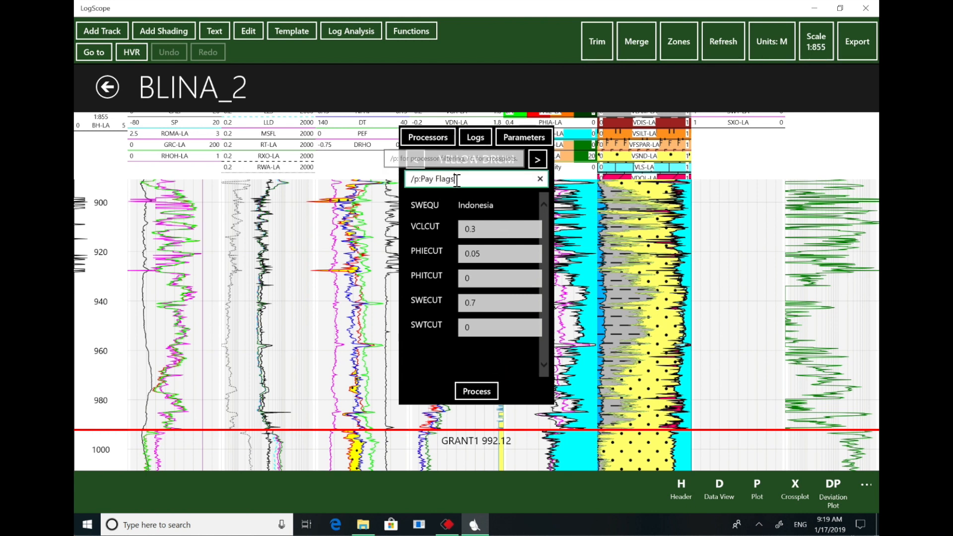
# - Filter the YELLOW DRUM parameters by the Neutron-Density crossplot using the /c: filter and review the resulting list
pyautogui.click(462, 178)
pyautogui.moveTo(462, 178); pyautogui.dragTo(415, 178)
pyautogui.press('Return')
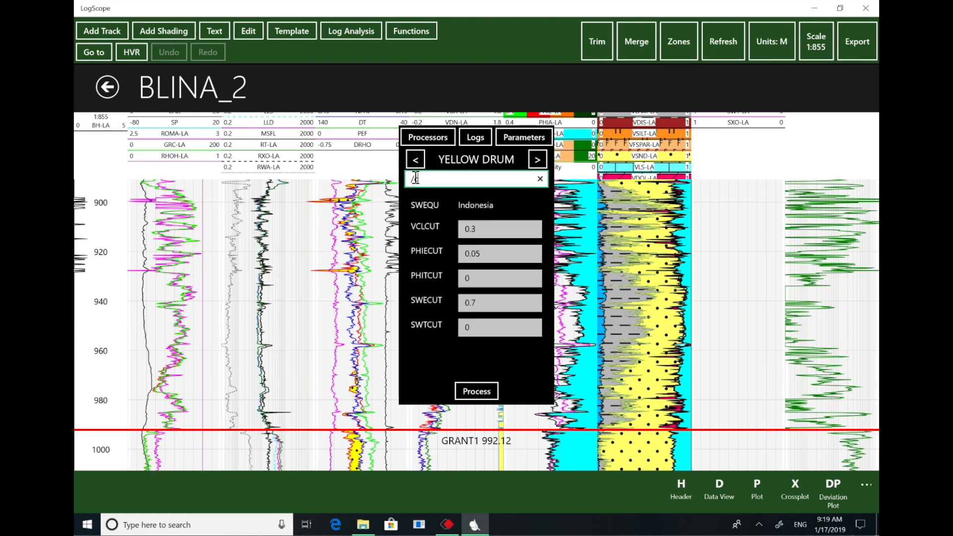
pyautogui.write('c')
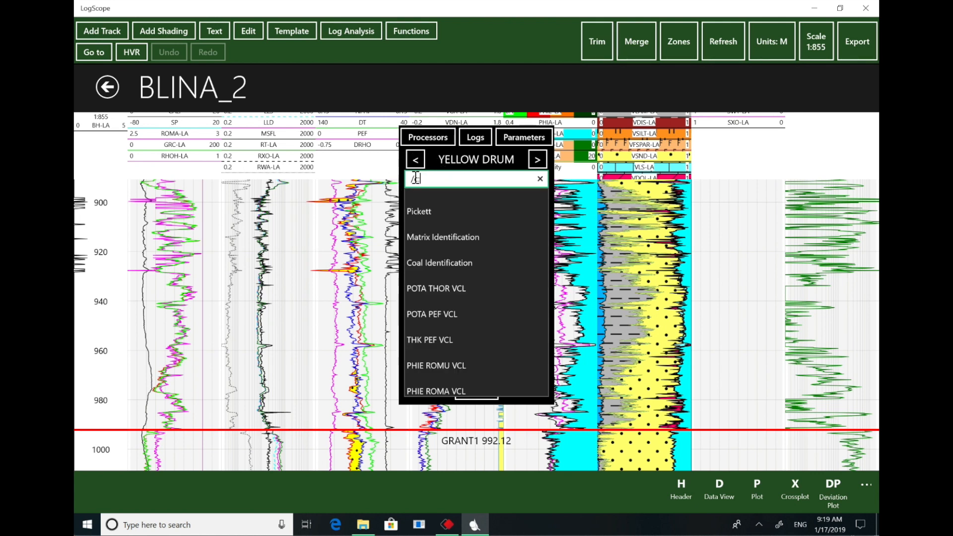
pyautogui.scroll(5, 488, 225)
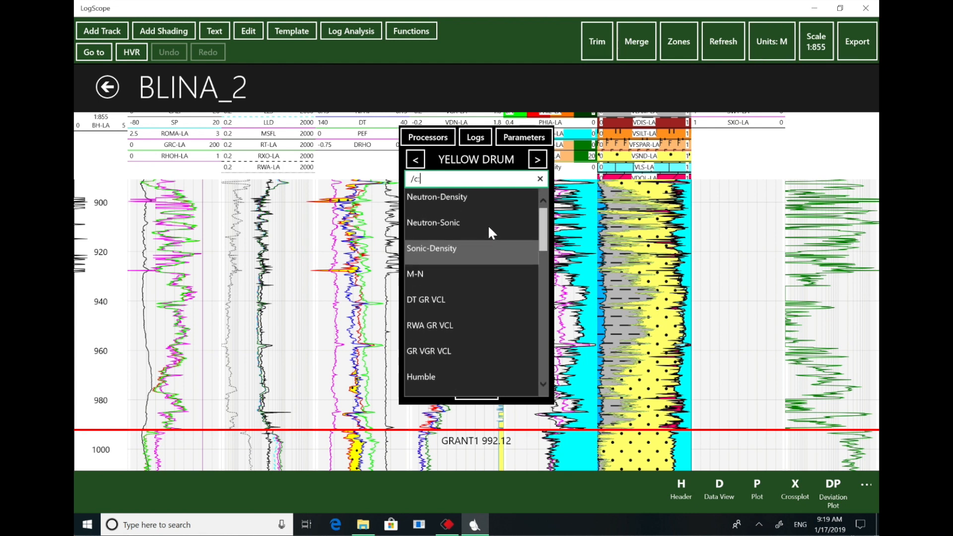
pyautogui.click(477, 199)
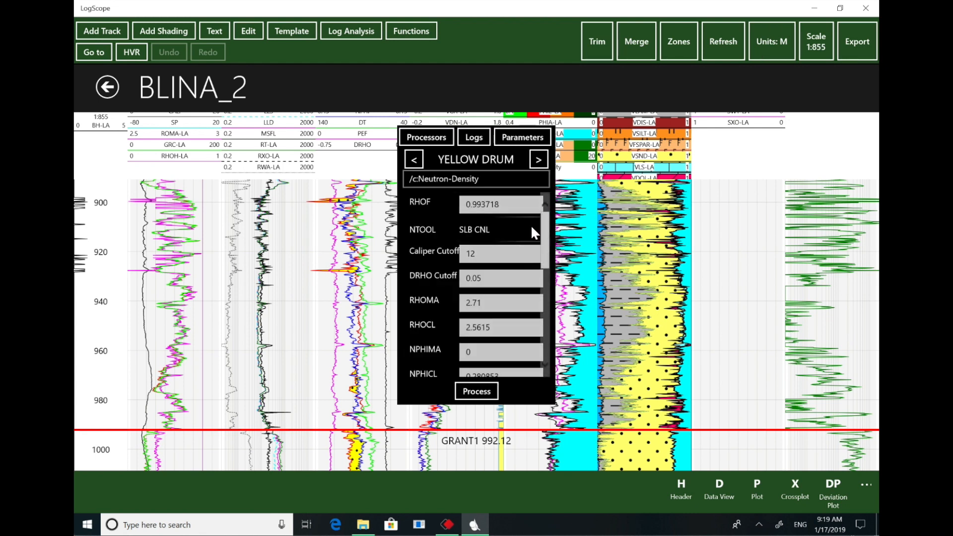
pyautogui.moveTo(545, 218); pyautogui.dragTo(544, 321)
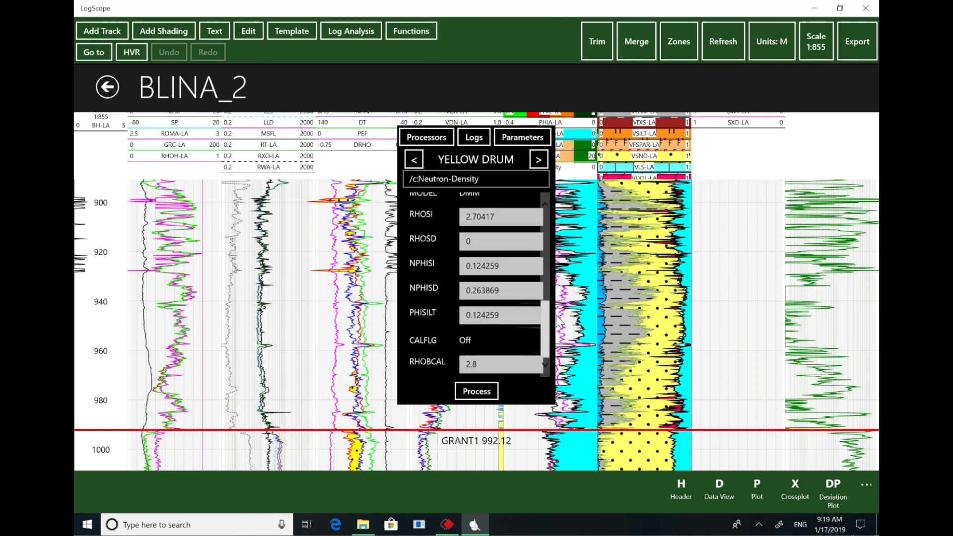
pyautogui.moveTo(545, 337); pyautogui.dragTo(545, 217)
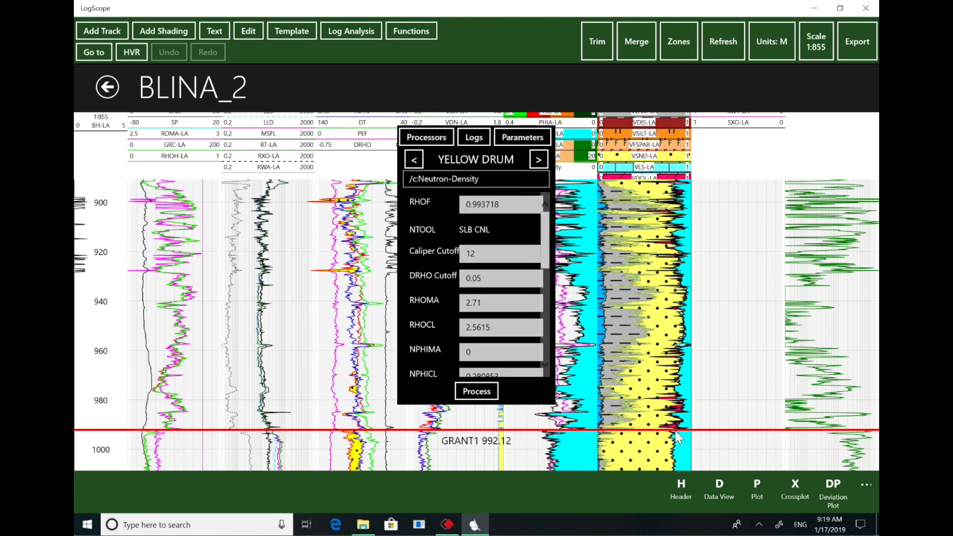
# - Open the crossplot view for the well and load the Neutron-Density crossplot from the Log Analysis group
pyautogui.click(797, 482)
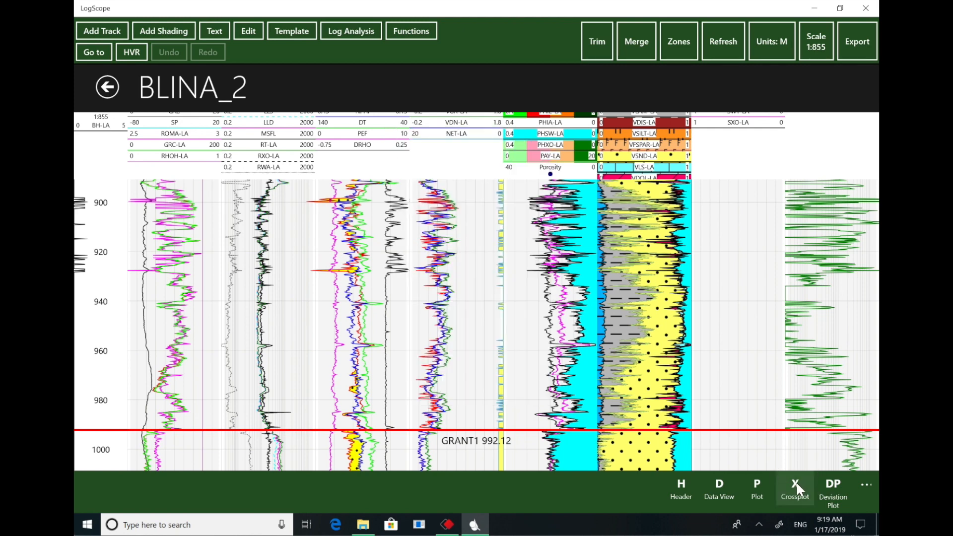
pyautogui.click(796, 486)
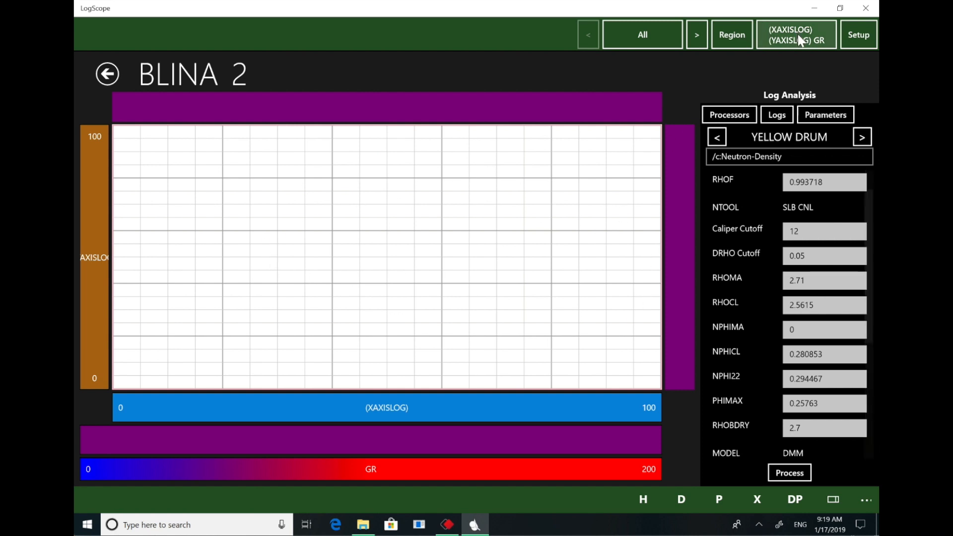
pyautogui.click(644, 40)
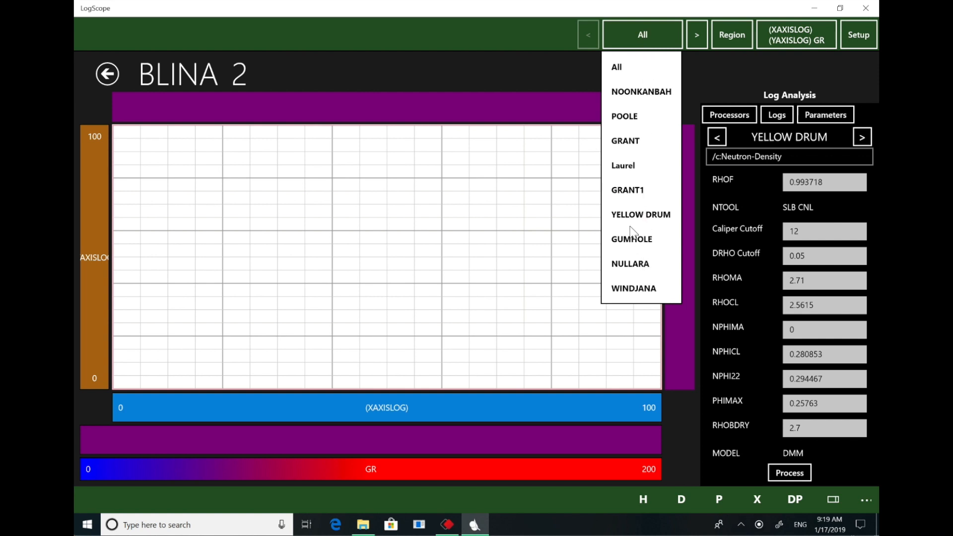
pyautogui.click(793, 34)
pyautogui.click(802, 33)
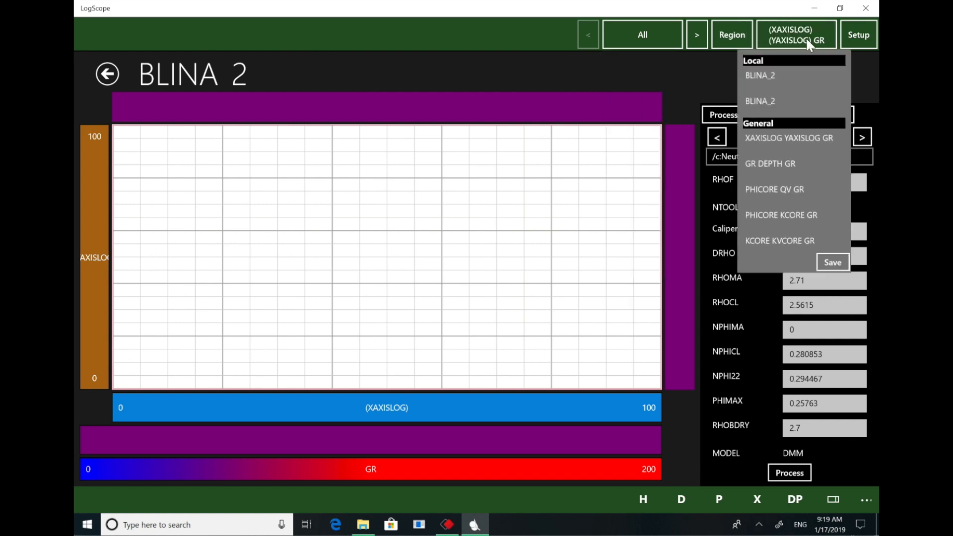
pyautogui.moveTo(841, 90); pyautogui.dragTo(841, 171)
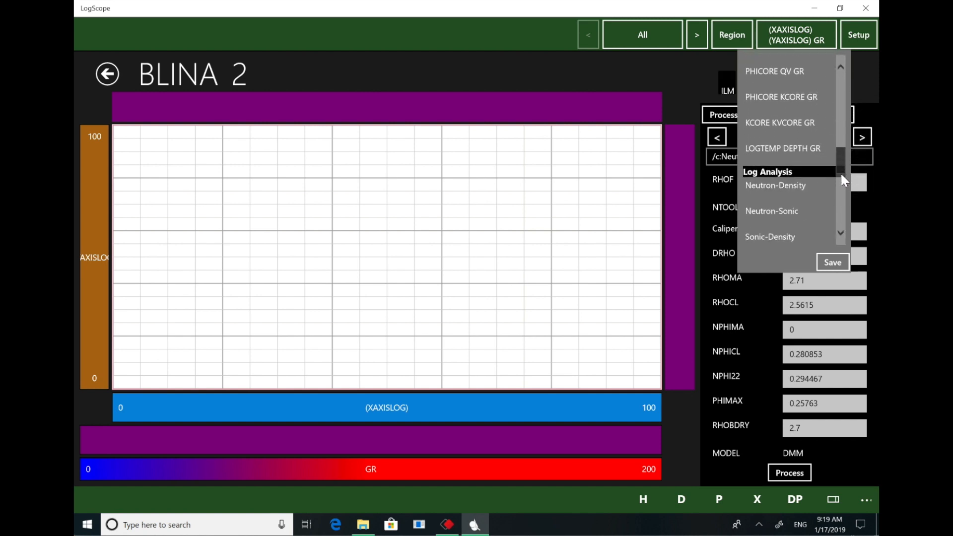
pyautogui.click(786, 185)
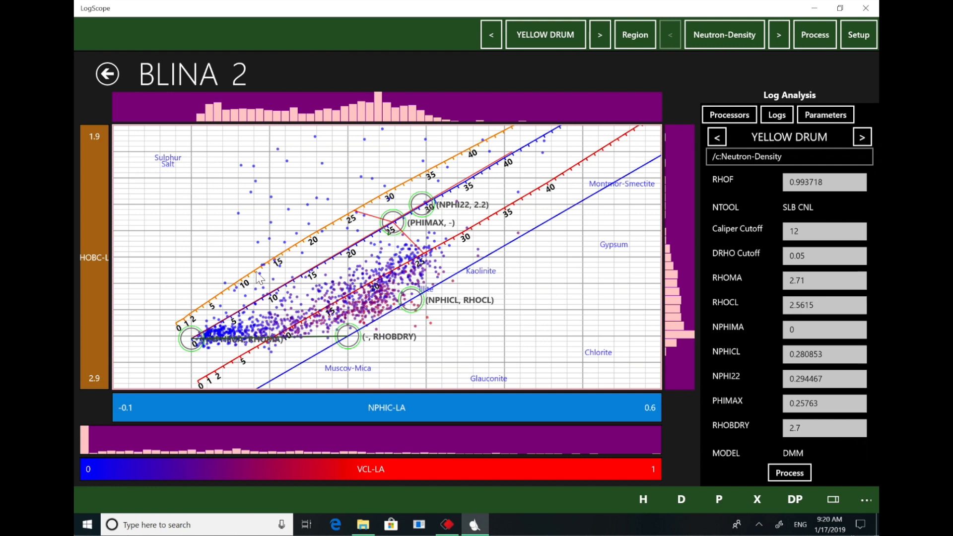
# - Compare the Neutron-Density crossplots zone by zone from YELLOW DRUM up to NOONKANBAH, then go back to GRANT and review its parameters
pyautogui.click(718, 139)
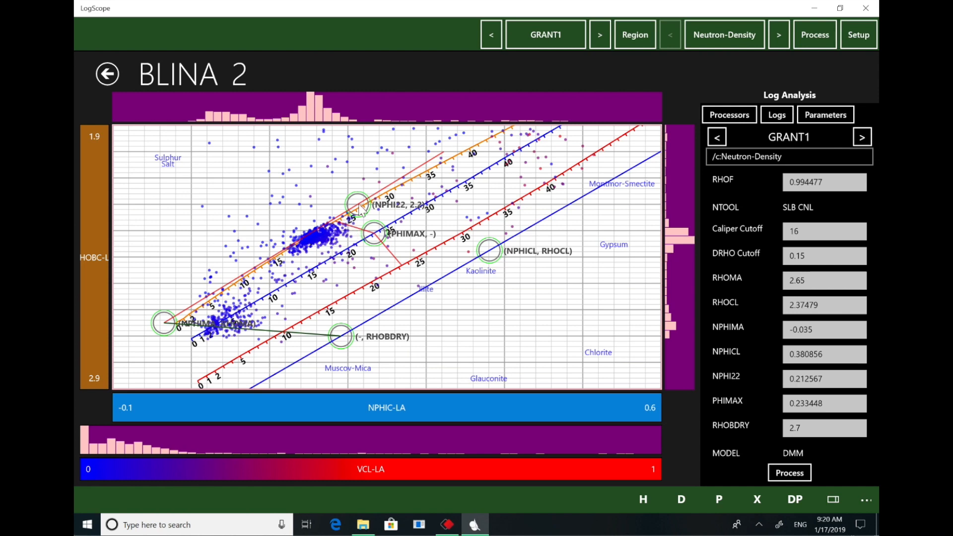
pyautogui.click(717, 139)
pyautogui.click(717, 139)
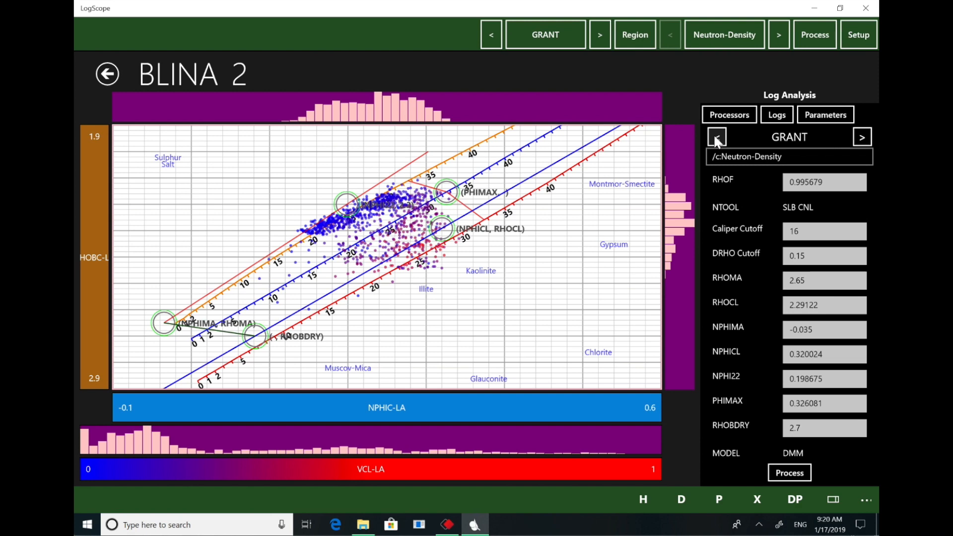
pyautogui.click(715, 139)
pyautogui.click(715, 139)
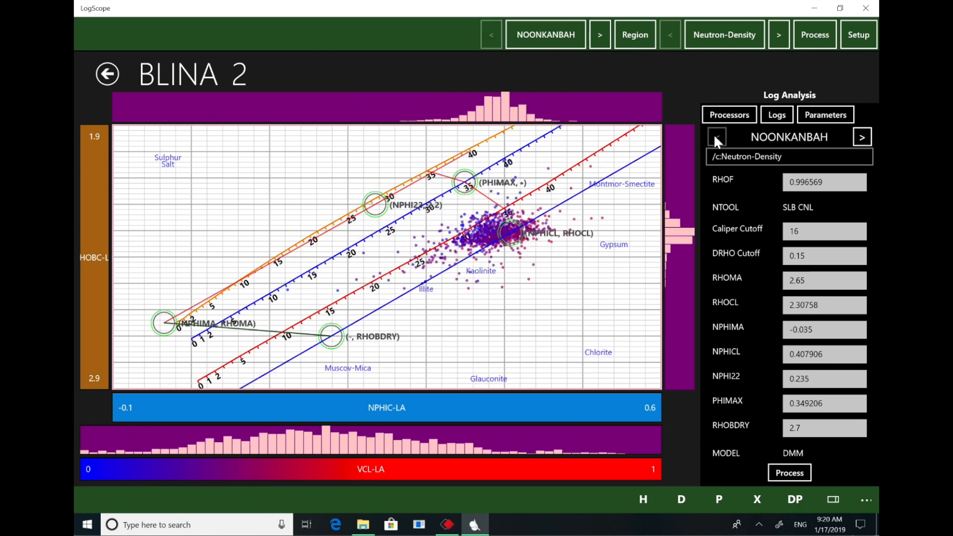
pyautogui.click(863, 138)
pyautogui.click(862, 138)
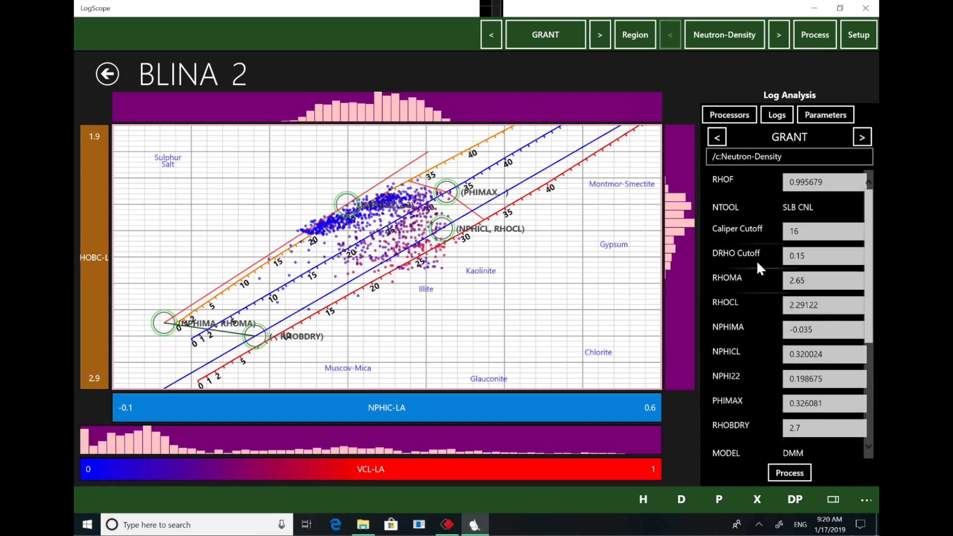
pyautogui.moveTo(873, 254); pyautogui.dragTo(863, 397)
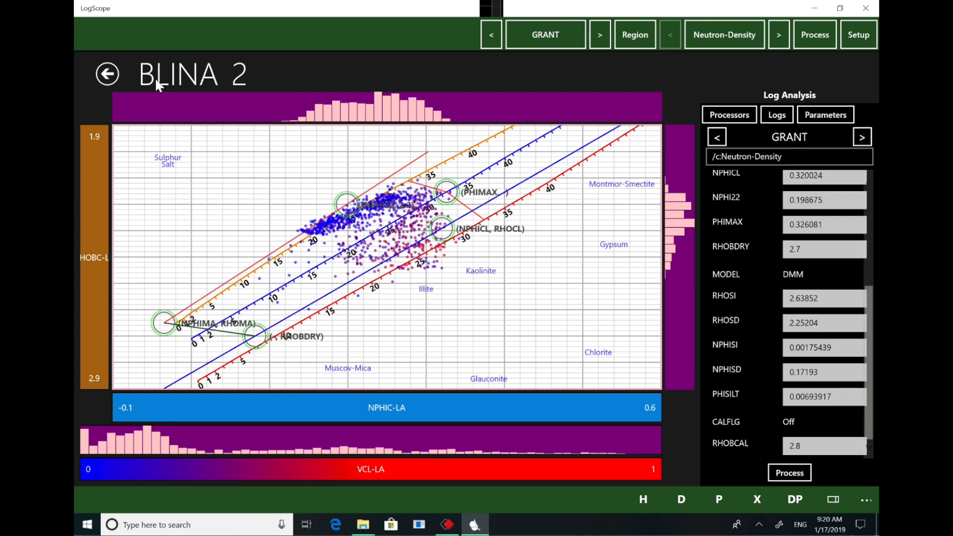
# - Return to the well list, start a new import and browse to the Documents > Canning Basin > Canning Basin folder
pyautogui.click(110, 74)
pyautogui.click(110, 74)
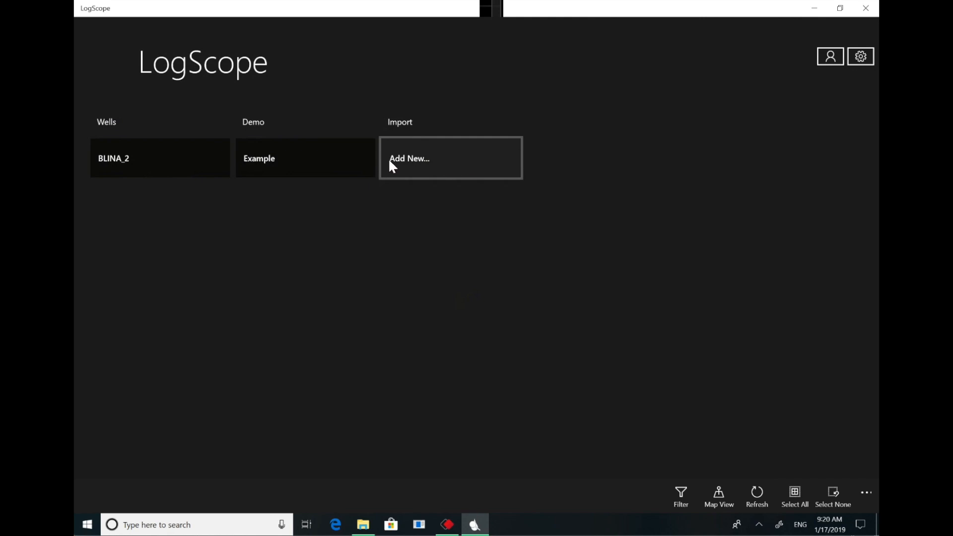
pyautogui.click(484, 166)
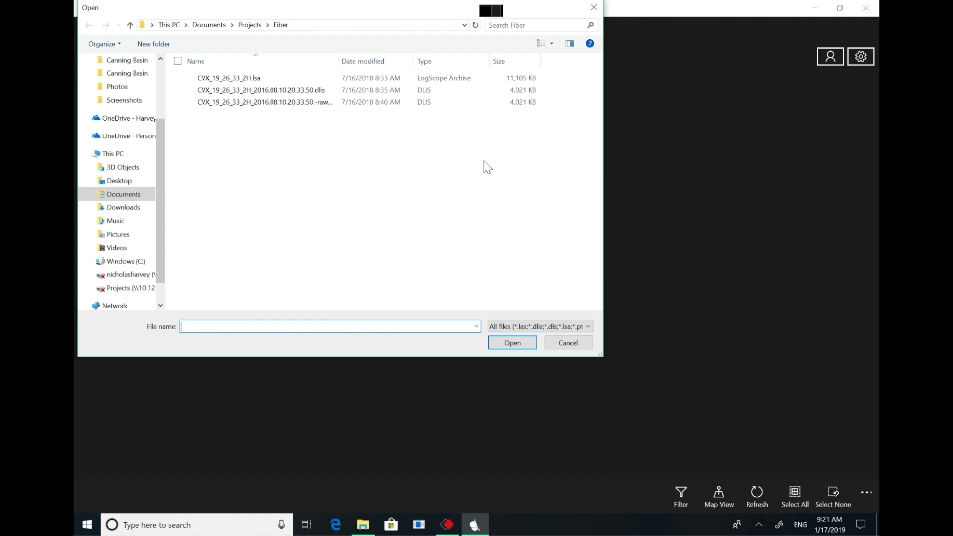
pyautogui.click(249, 24)
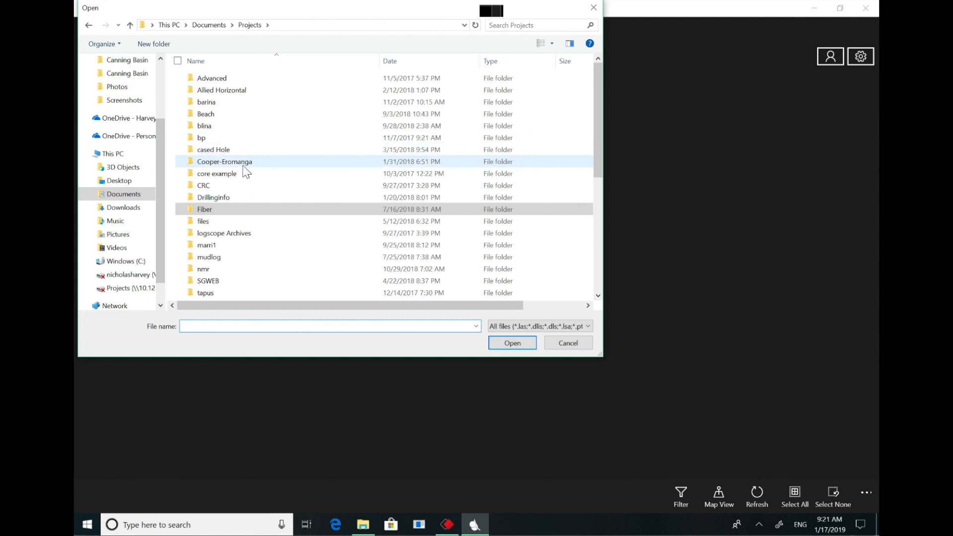
pyautogui.click(222, 25)
pyautogui.doubleClick(226, 90)
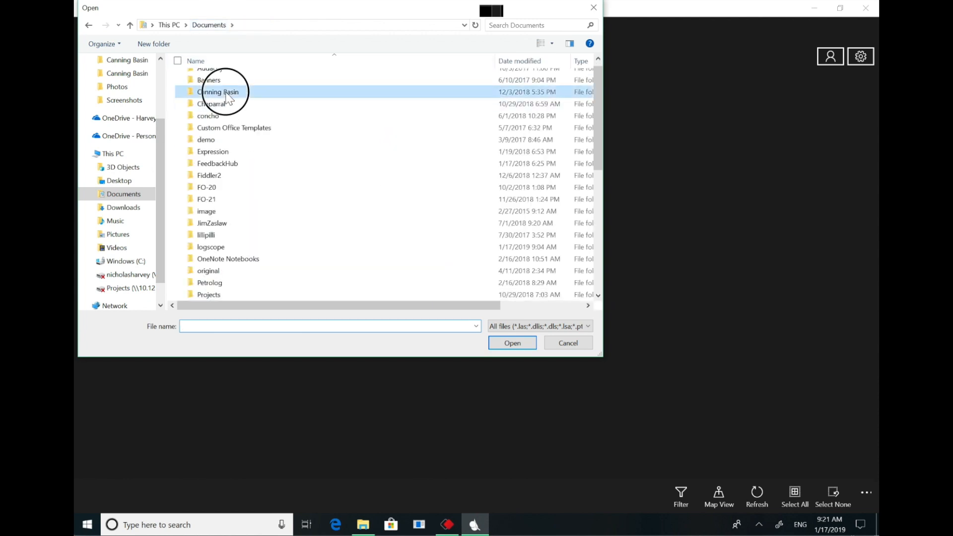
pyautogui.doubleClick(221, 79)
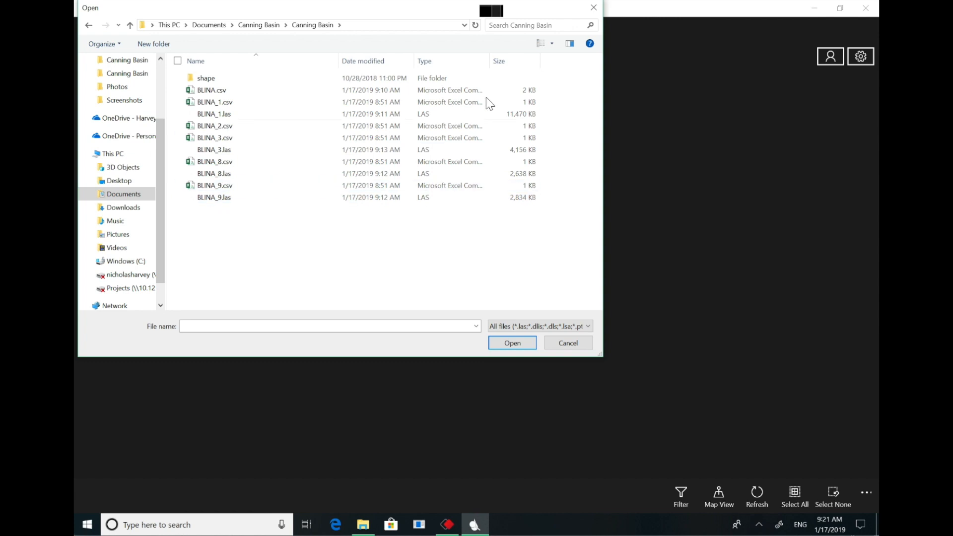
# - Sort the folder by file type and import BLINA_1.las, BLINA_3.las, BLINA_8.las and BLINA_9.las
pyautogui.click(460, 64)
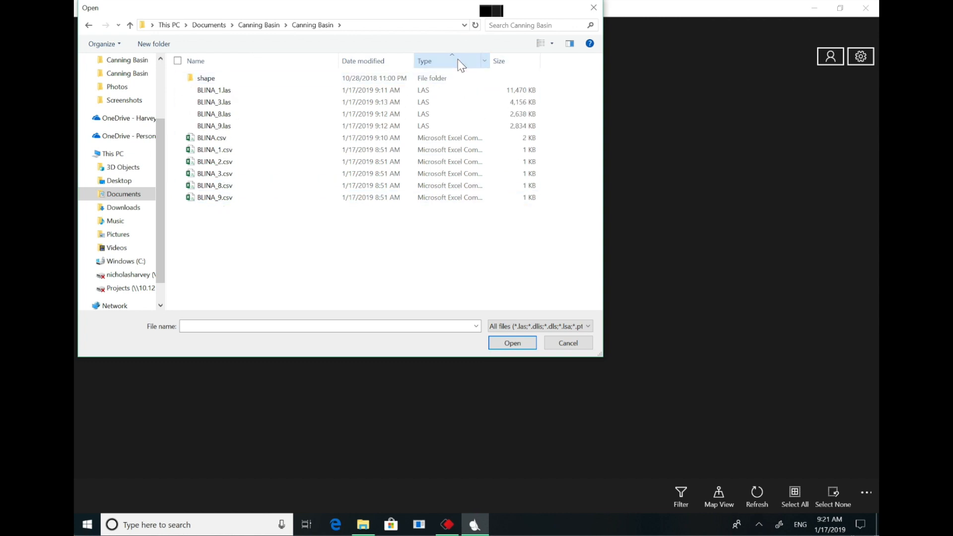
pyautogui.click(181, 89)
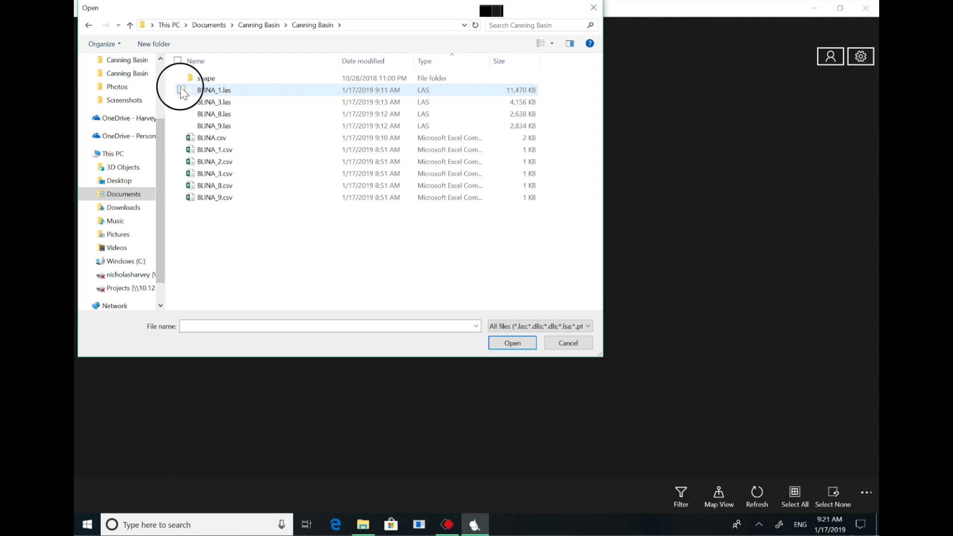
pyautogui.click(181, 102)
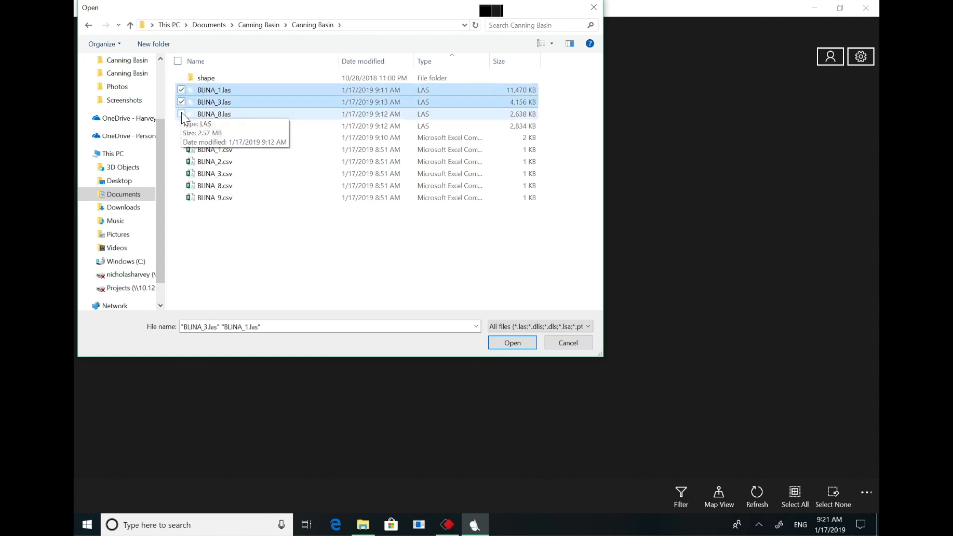
pyautogui.click(181, 114)
pyautogui.click(181, 125)
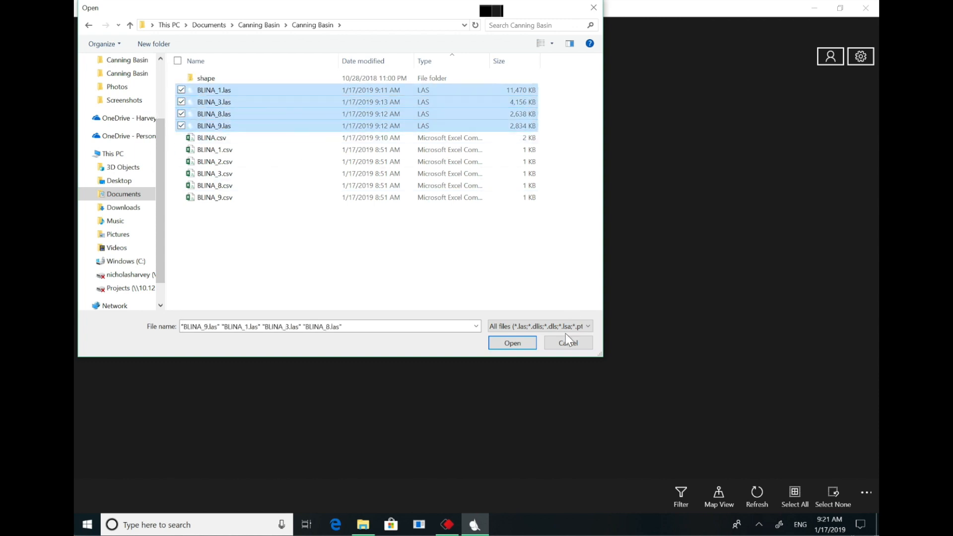
pyautogui.click(513, 343)
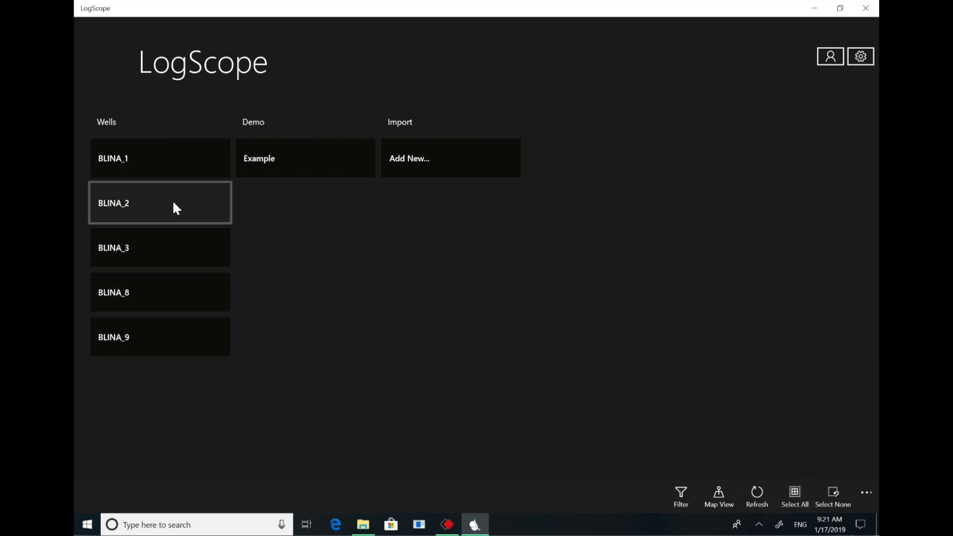
# - Open the BLINA_3 well, examine its log plot over depth, and return to the well list
pyautogui.click(176, 252)
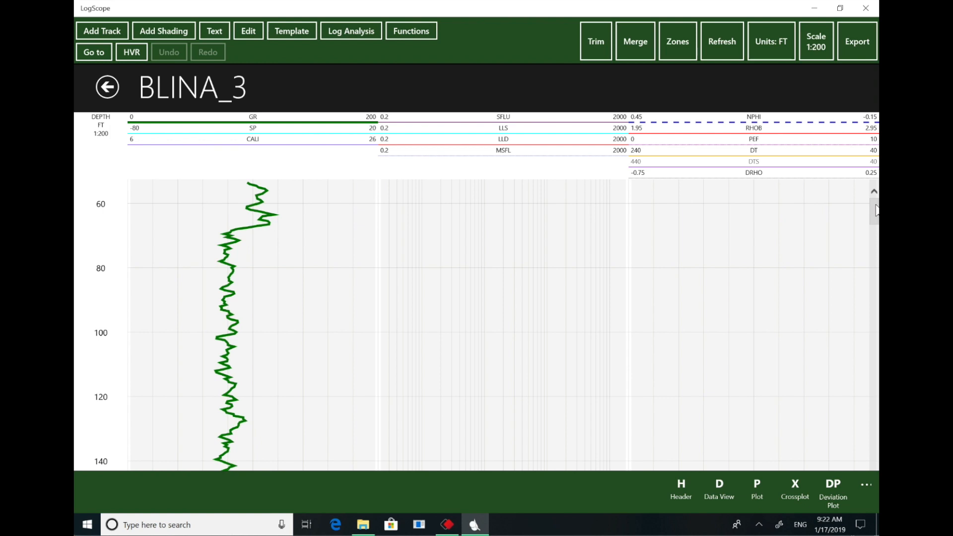
pyautogui.moveTo(875, 205); pyautogui.dragTo(875, 410)
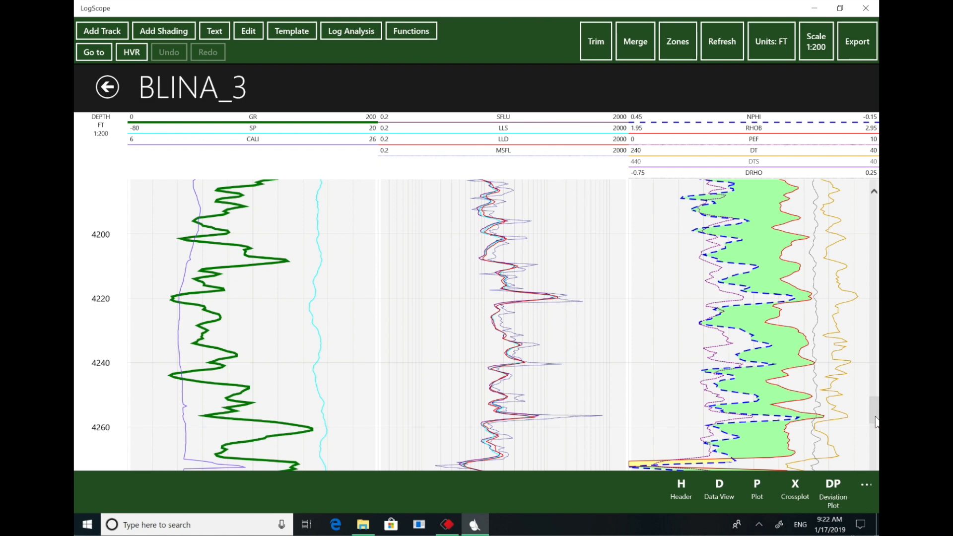
pyautogui.moveTo(876, 422); pyautogui.dragTo(875, 408)
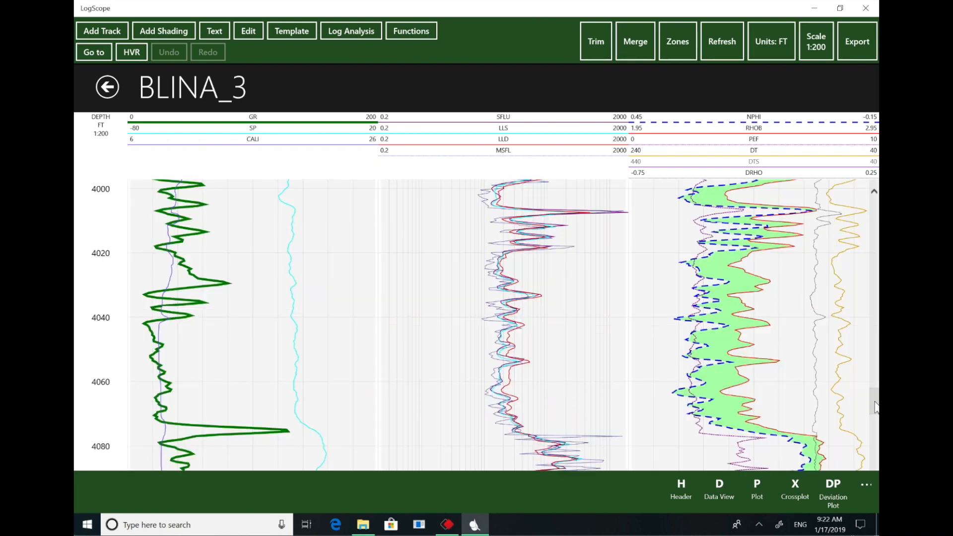
pyautogui.moveTo(875, 407); pyautogui.dragTo(867, 395)
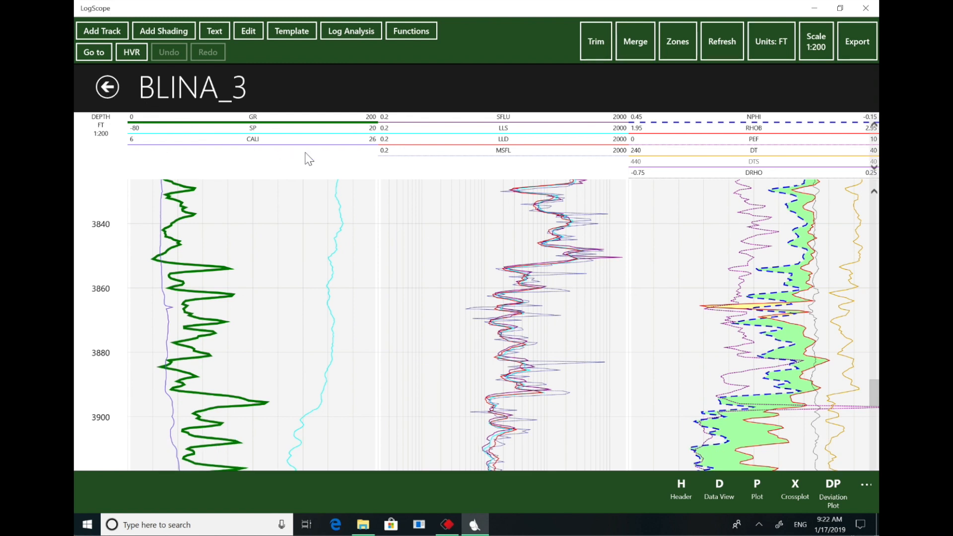
pyautogui.click(108, 87)
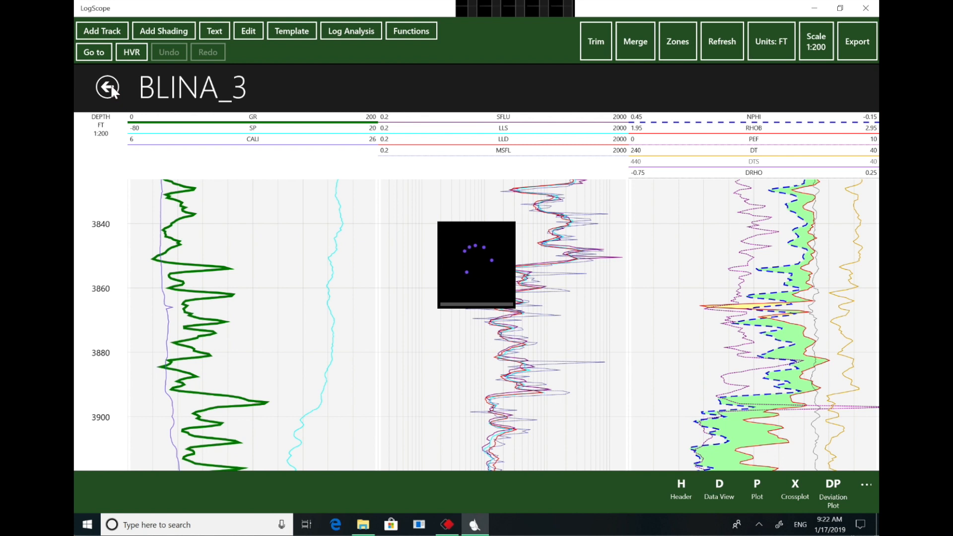
pyautogui.click(108, 88)
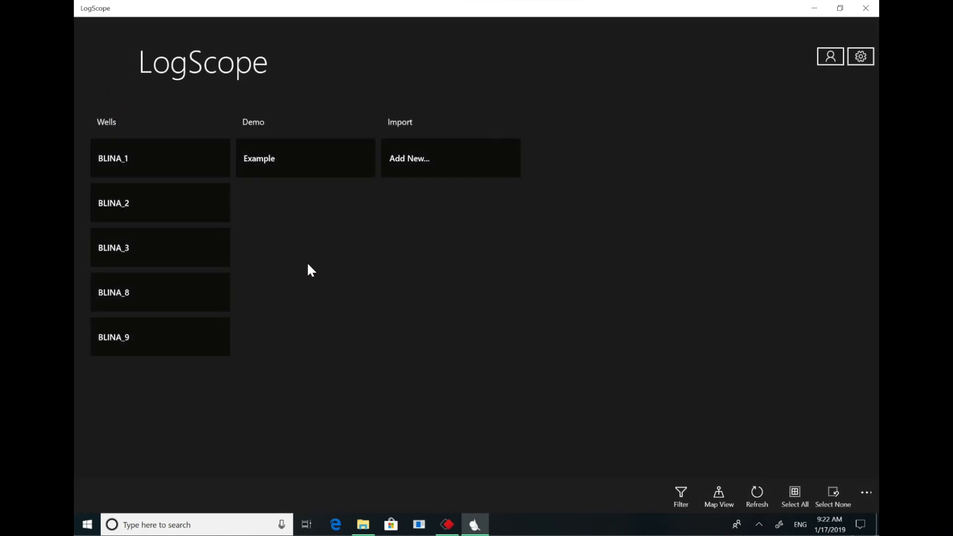
# - Show the wells on the map and lasso all five Blina wells to select them
pyautogui.click(722, 493)
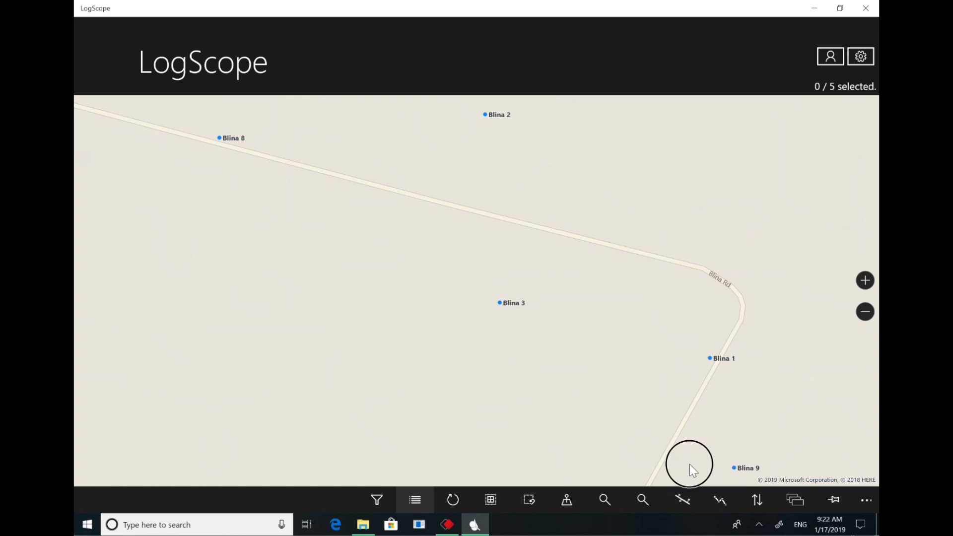
pyautogui.moveTo(770, 451)
pyautogui.mouseDown()
pyautogui.moveTo(734, 304)
pyautogui.moveTo(702, 291)
pyautogui.mouseUp()
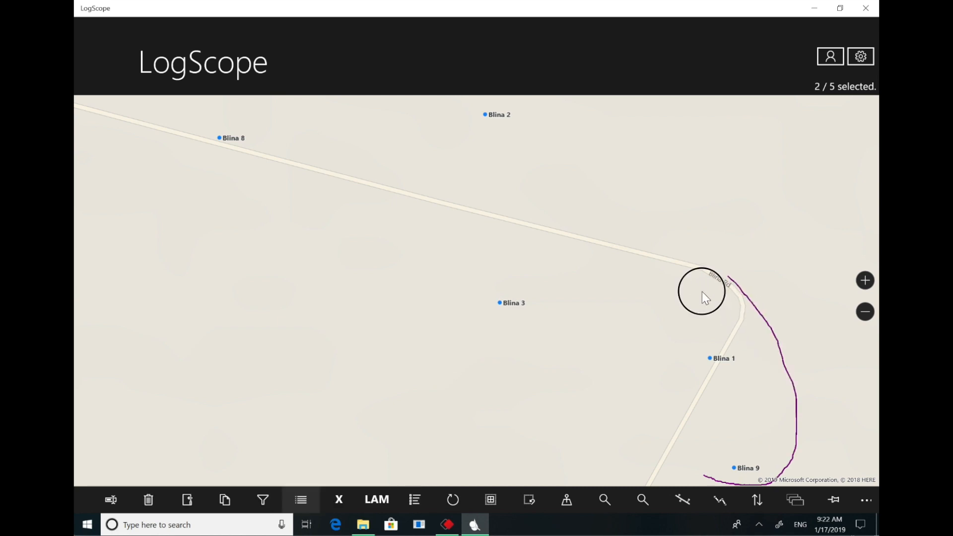
pyautogui.moveTo(712, 479)
pyautogui.mouseDown()
pyautogui.moveTo(701, 469)
pyautogui.moveTo(753, 464)
pyautogui.moveTo(766, 276)
pyautogui.moveTo(623, 144)
pyautogui.moveTo(491, 102)
pyautogui.moveTo(314, 107)
pyautogui.moveTo(198, 134)
pyautogui.moveTo(236, 270)
pyautogui.moveTo(404, 352)
pyautogui.moveTo(590, 408)
pyautogui.moveTo(712, 481)
pyautogui.mouseUp()
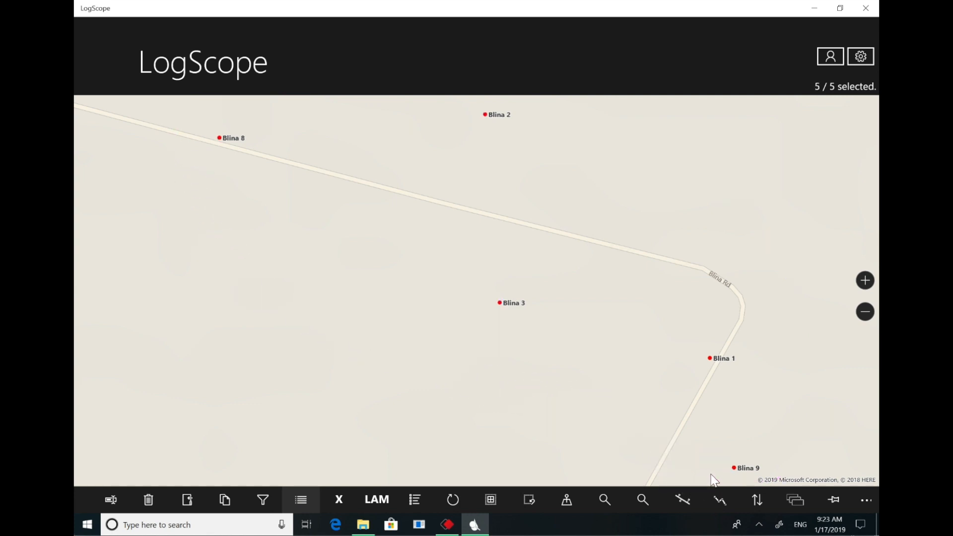
# - Draw a straight section line from near Blina 8 to near Blina 9 and open a cross section of the selected wells
pyautogui.click(682, 500)
pyautogui.click(689, 450)
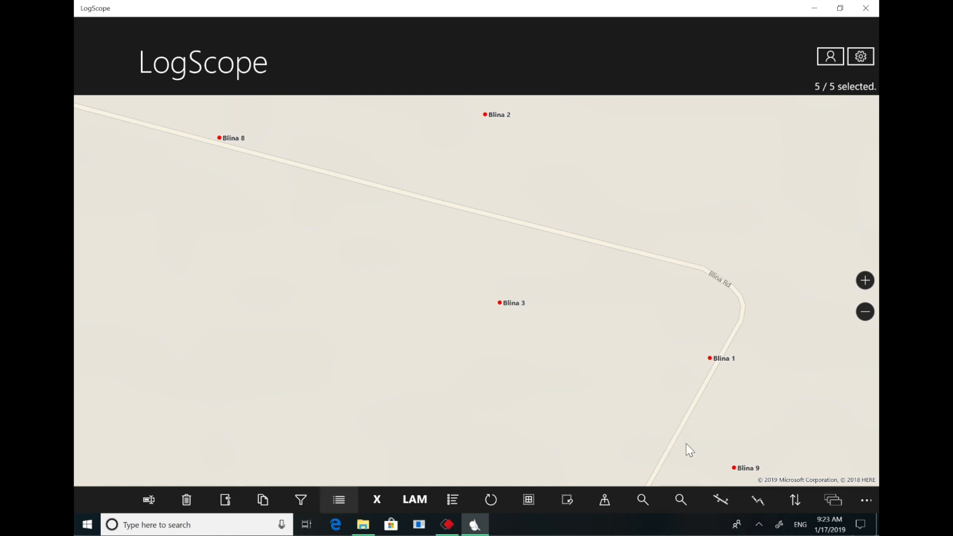
pyautogui.moveTo(229, 121); pyautogui.dragTo(786, 451)
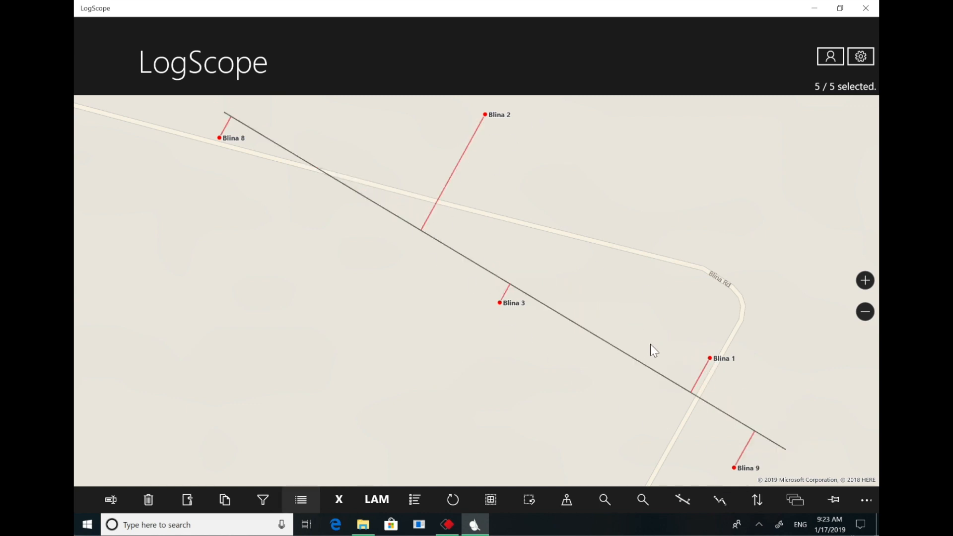
pyautogui.click(341, 500)
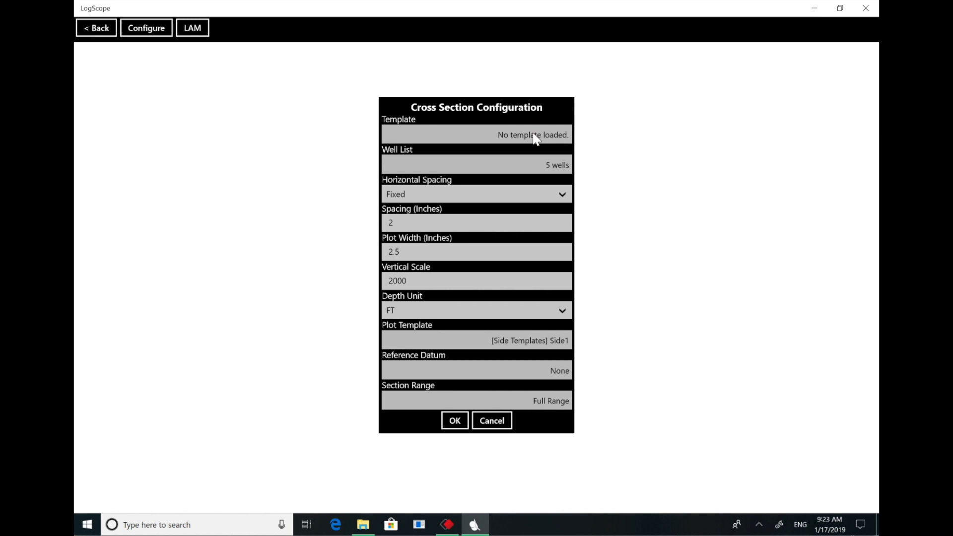
pyautogui.click(536, 139)
pyautogui.click(381, 262)
pyautogui.click(385, 223)
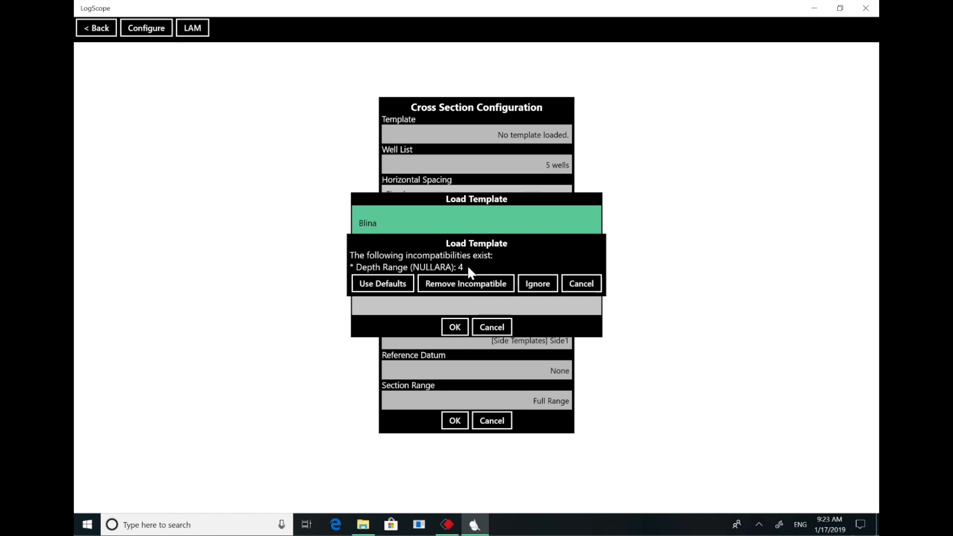
pyautogui.click(585, 284)
pyautogui.click(494, 327)
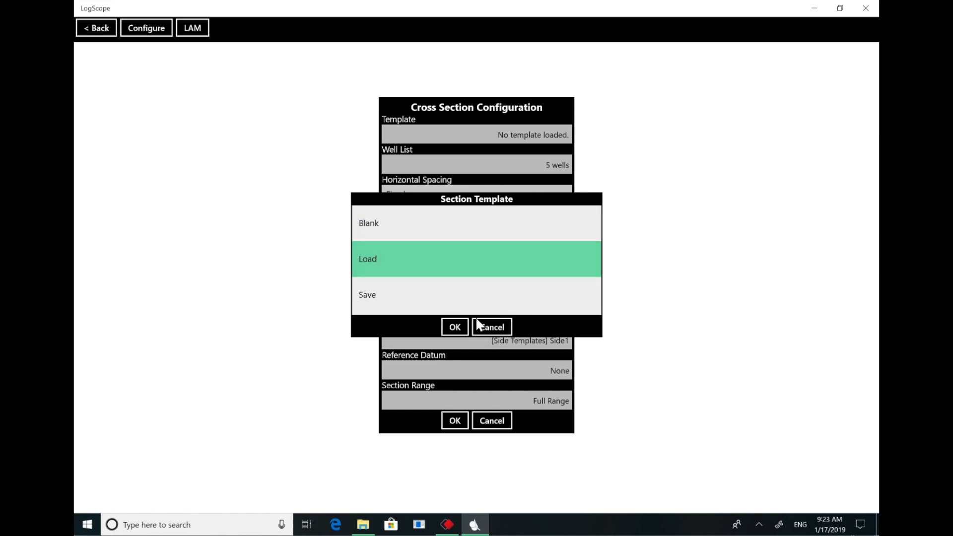
pyautogui.click(495, 328)
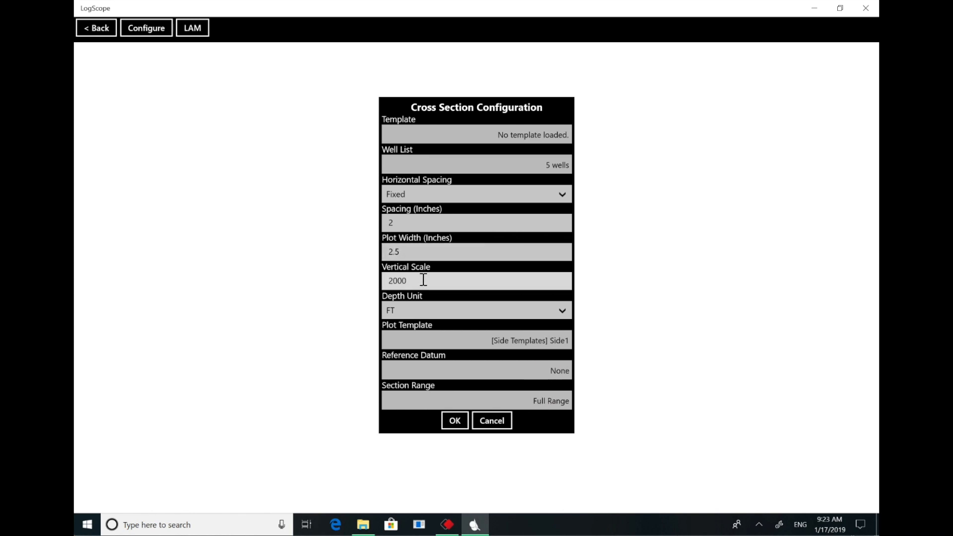
# - Set the cross section's depth unit to M and vertical scale to 10000, and generate the section
pyautogui.click(558, 310)
pyautogui.click(494, 341)
pyautogui.click(432, 278)
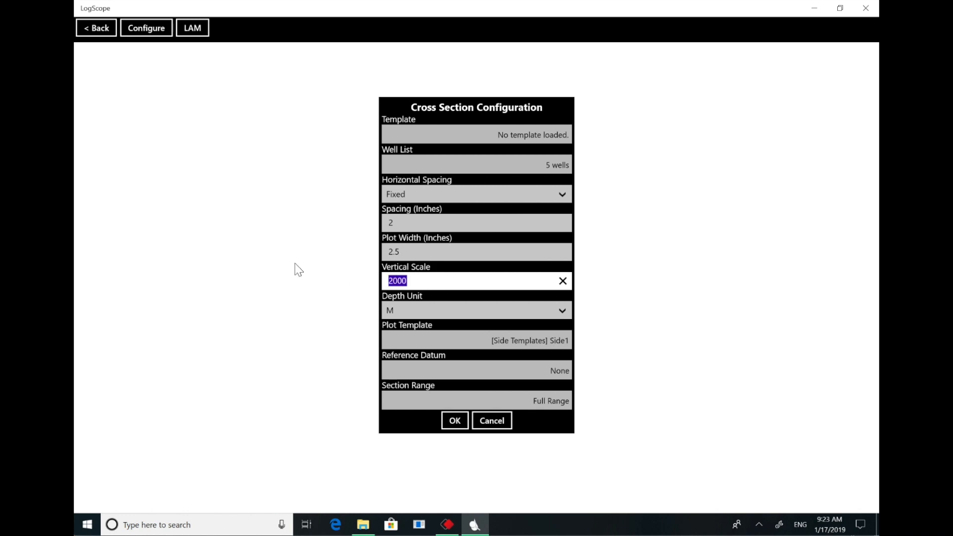
pyautogui.write('10')
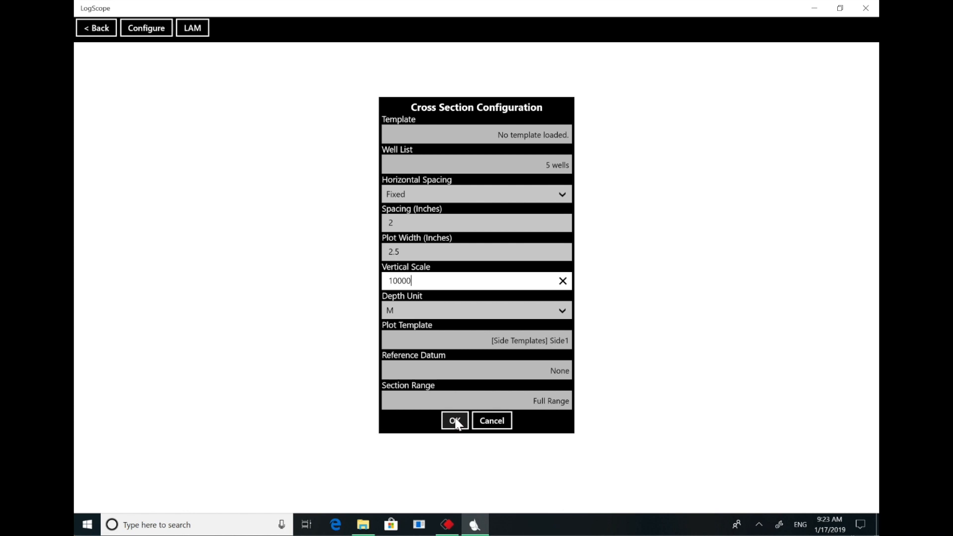
pyautogui.click(455, 422)
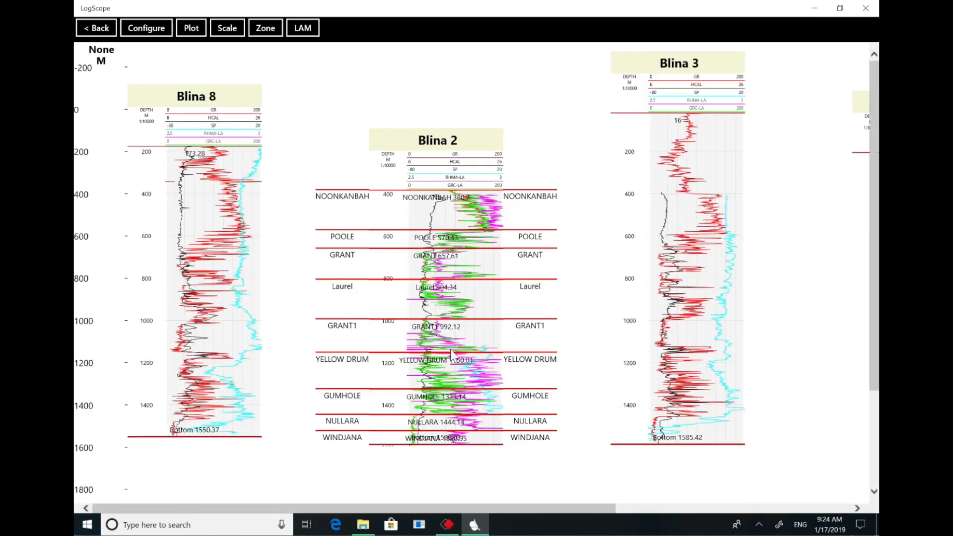
# - Start zone editing on the cross section and try adding a NOONKANBAH top in Blina 8 at about 276 m
pyautogui.click(603, 303)
pyautogui.moveTo(356, 507)
pyautogui.mouseDown()
pyautogui.moveTo(444, 521)
pyautogui.moveTo(644, 522)
pyautogui.mouseUp()
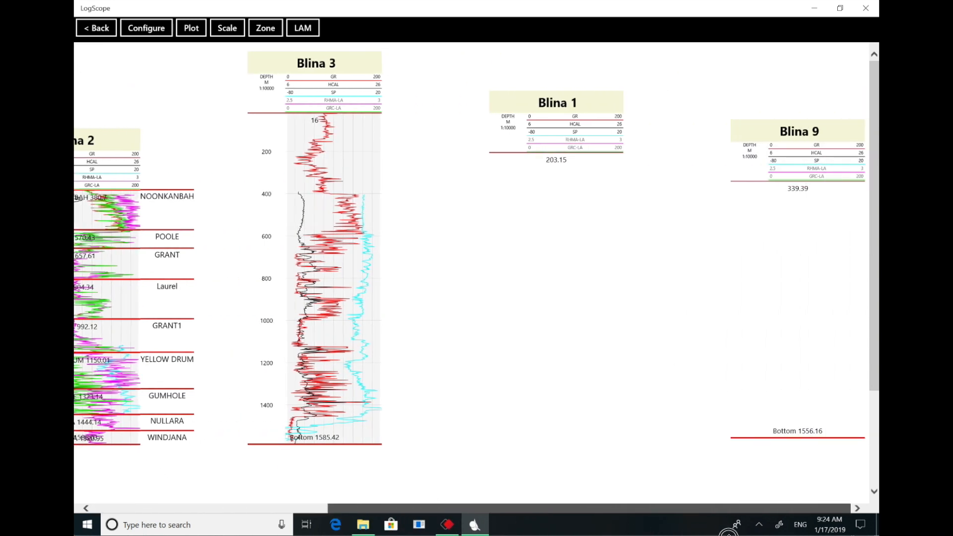
pyautogui.moveTo(729, 508); pyautogui.dragTo(383, 502)
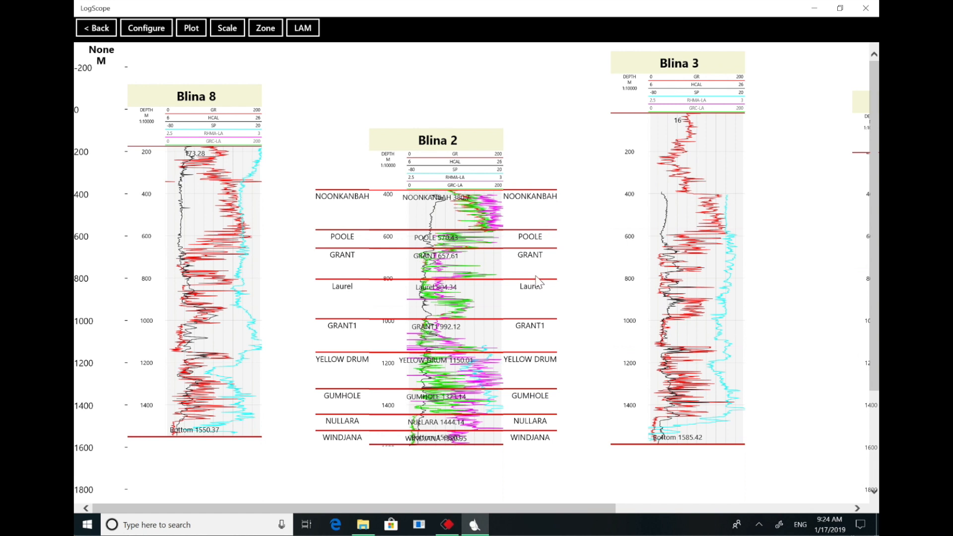
pyautogui.click(266, 30)
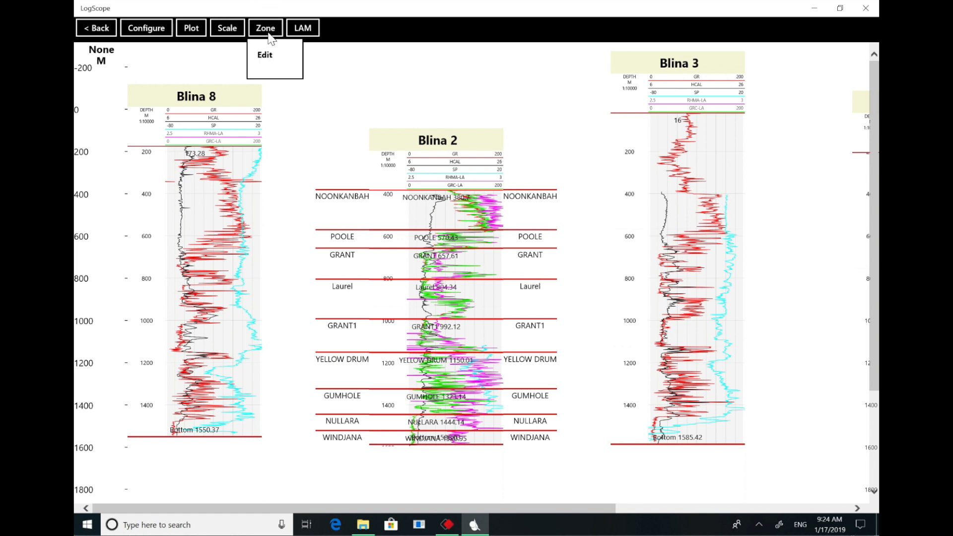
pyautogui.click(270, 57)
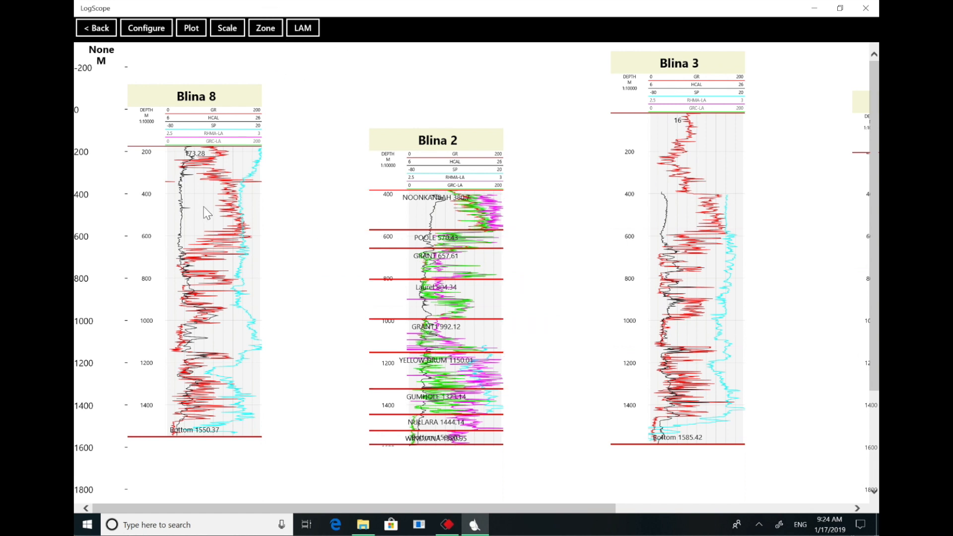
pyautogui.click(217, 167)
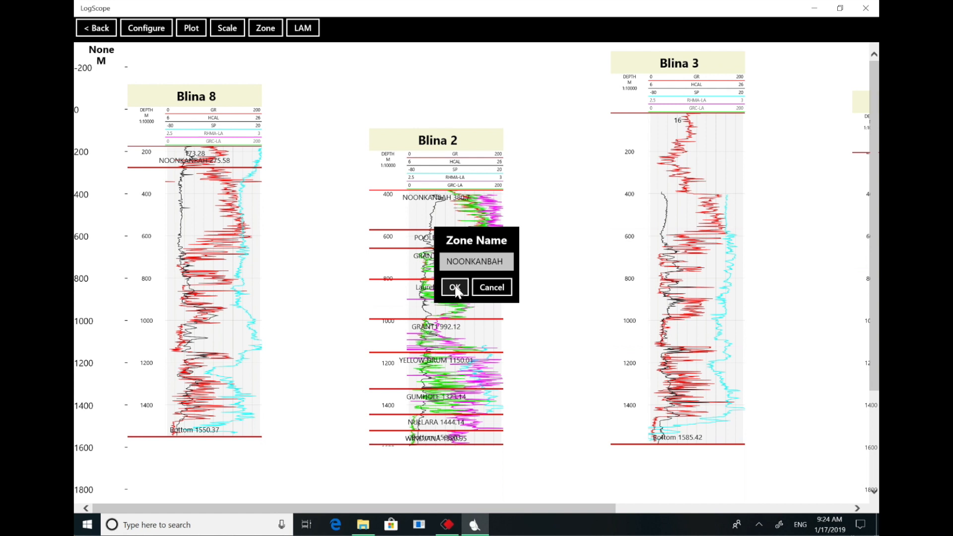
pyautogui.click(493, 289)
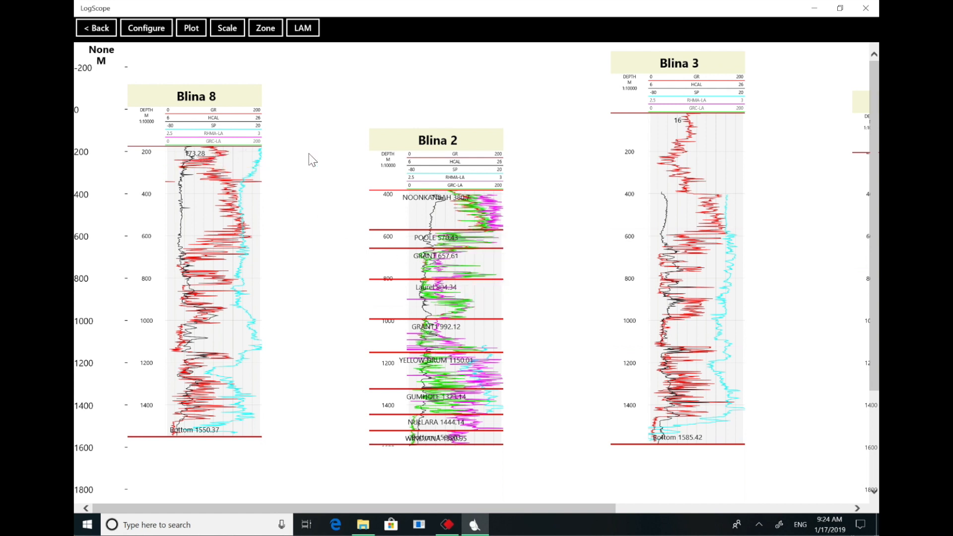
# - Start a zone import and open BLINA.csv from the Canning Basin subfolder inside Documents\Canning Basin
pyautogui.click(260, 31)
pyautogui.click(267, 32)
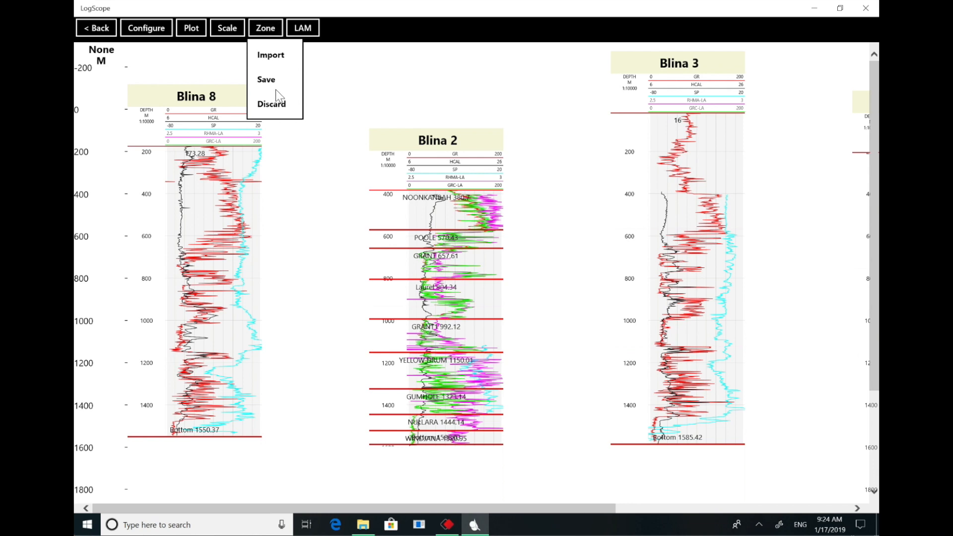
pyautogui.click(286, 59)
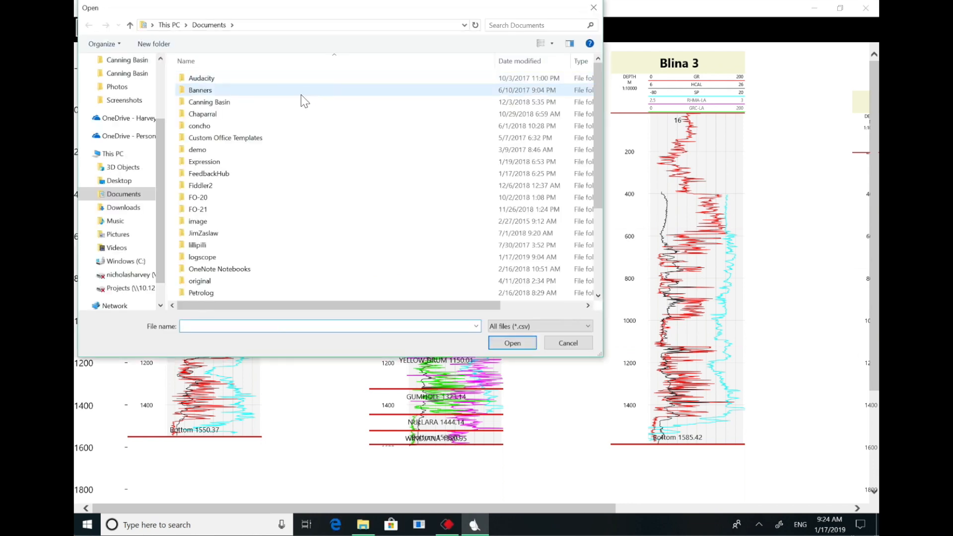
pyautogui.moveTo(599, 120)
pyautogui.mouseDown()
pyautogui.moveTo(597, 219)
pyautogui.moveTo(597, 121)
pyautogui.mouseUp()
pyautogui.click(216, 91)
pyautogui.doubleClick(216, 91)
pyautogui.doubleClick(223, 79)
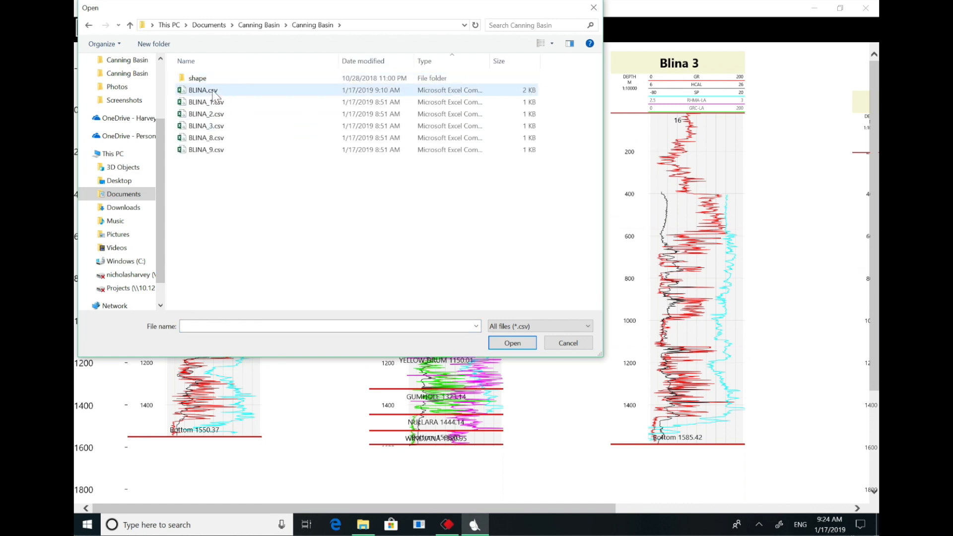
pyautogui.click(213, 95)
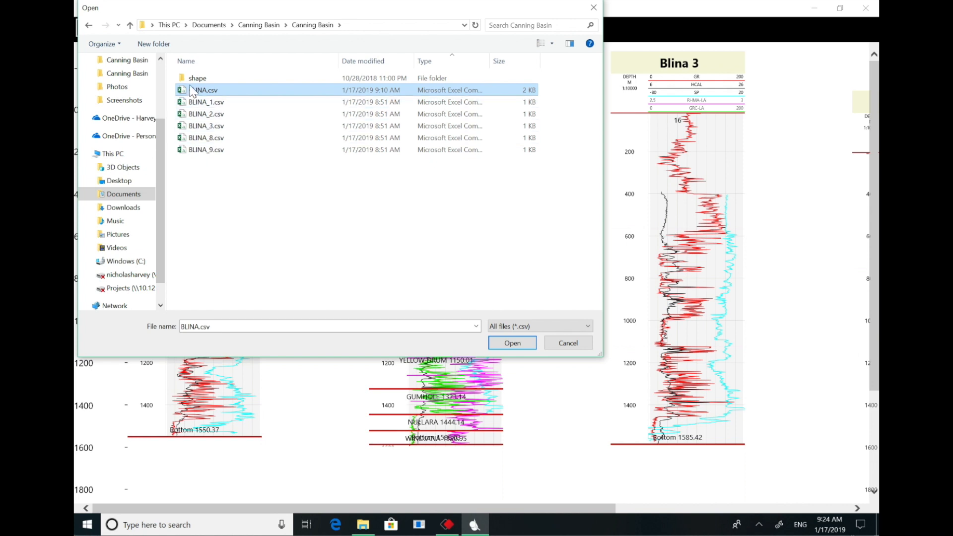
pyautogui.click(512, 343)
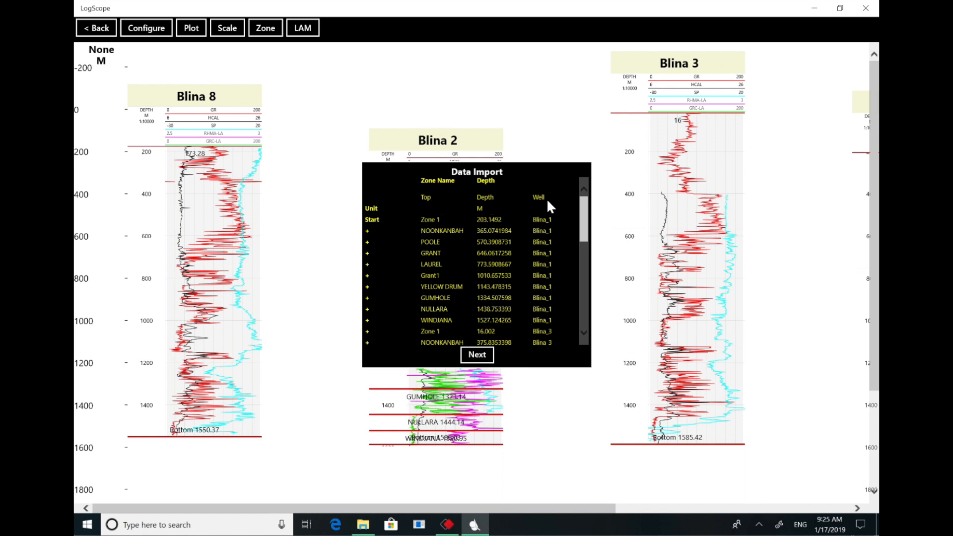
# - Assign the well-name column as Well and import the zone tops in metres into the mapped wells
pyautogui.click(539, 183)
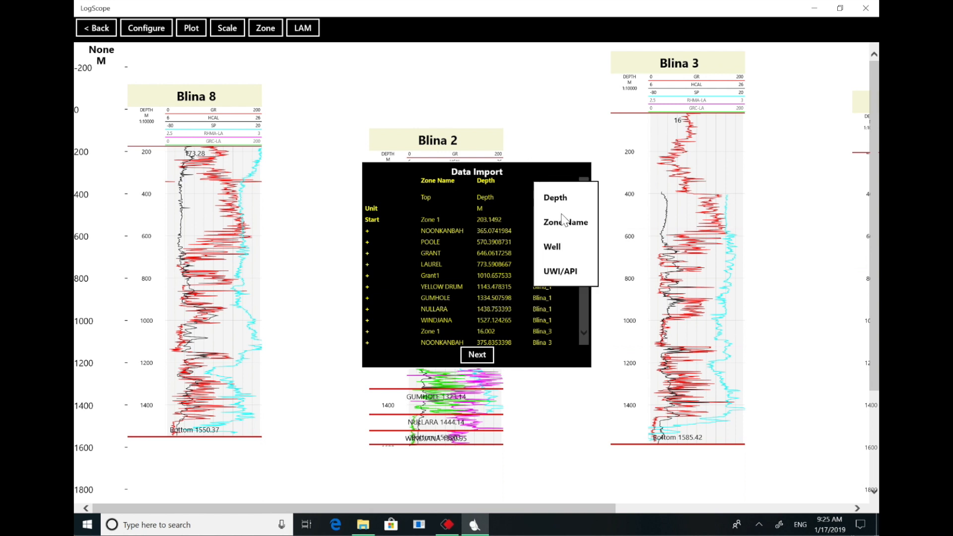
pyautogui.click(556, 250)
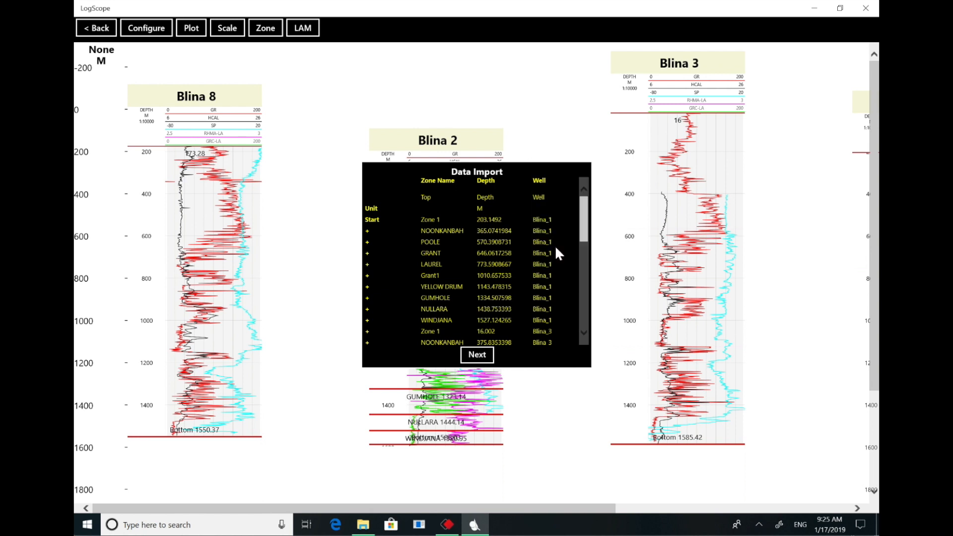
pyautogui.click(543, 179)
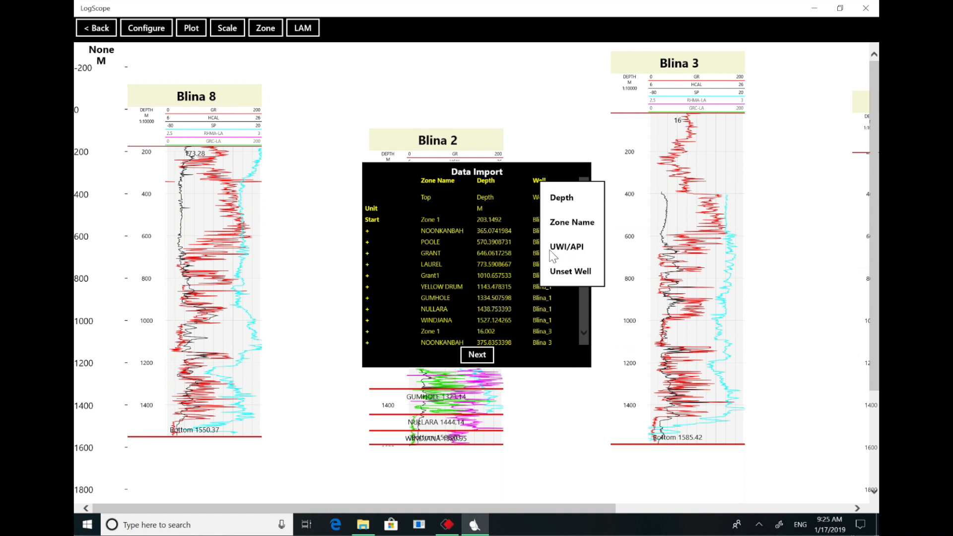
pyautogui.click(519, 210)
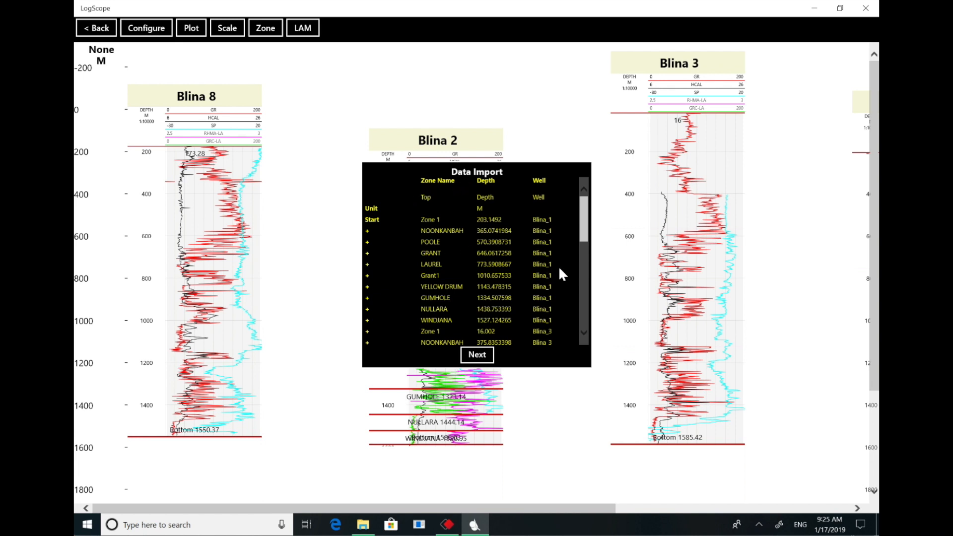
pyautogui.click(477, 356)
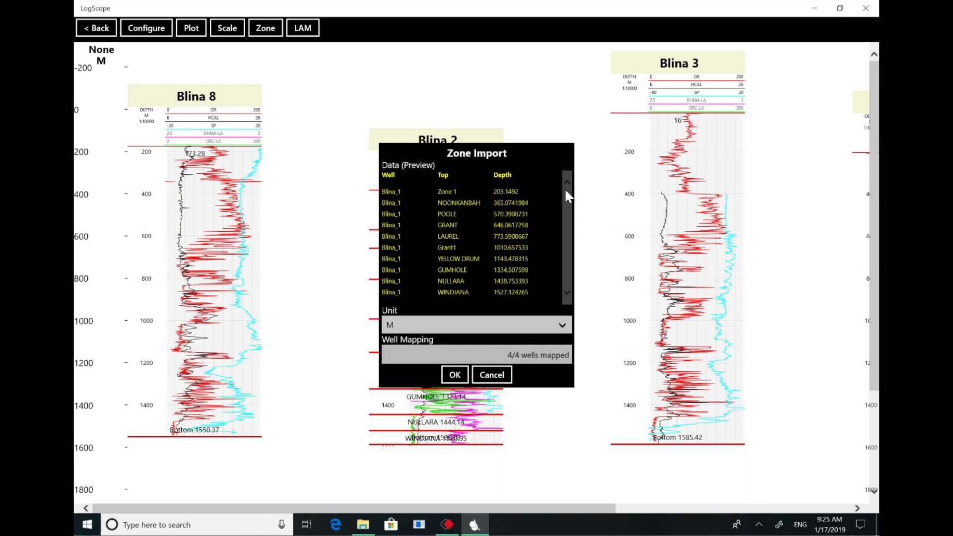
pyautogui.click(455, 375)
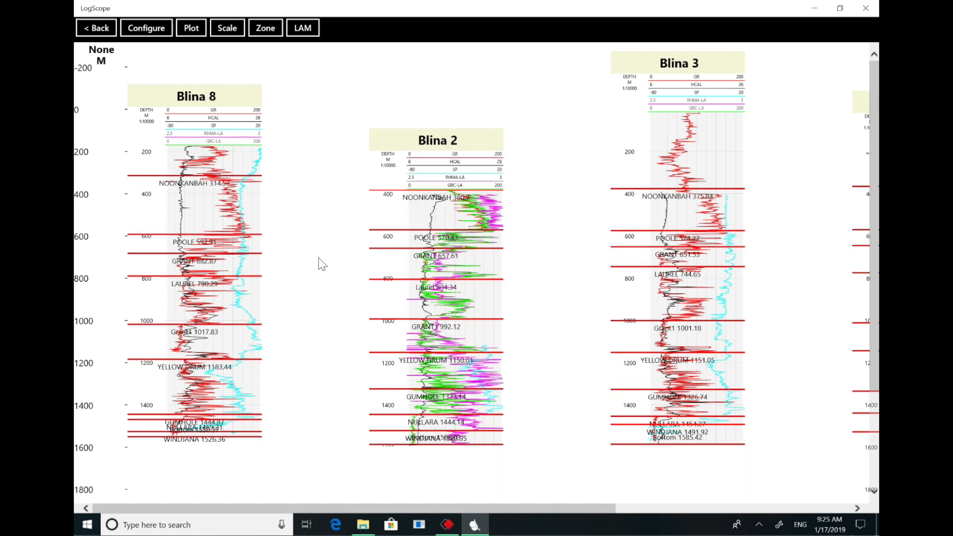
# - Save the imported zones so they correlate across the section, and return to the well map
pyautogui.click(271, 29)
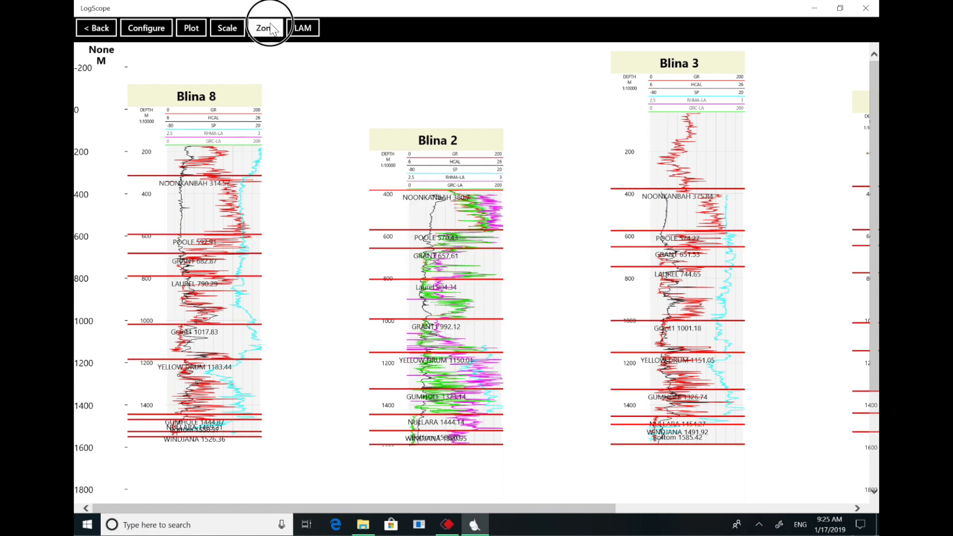
pyautogui.click(276, 79)
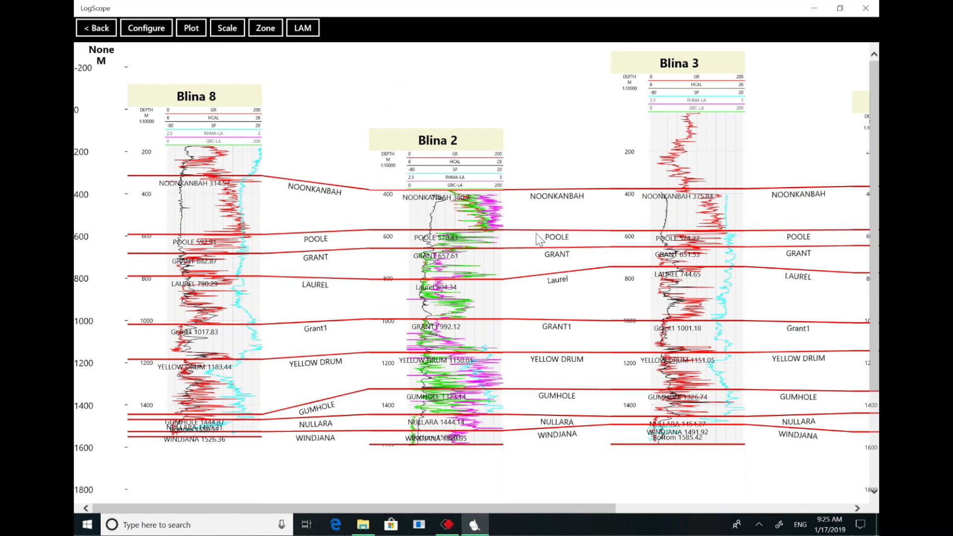
pyautogui.click(108, 29)
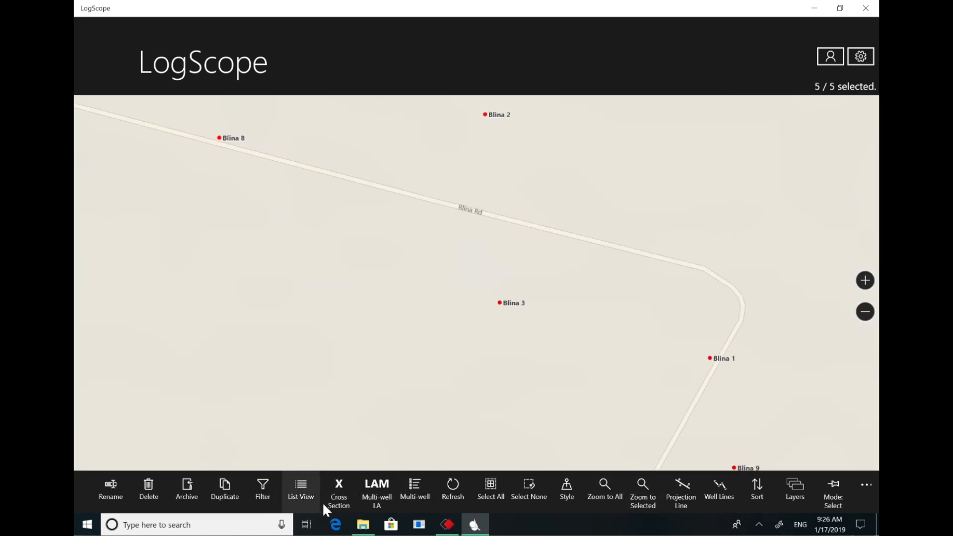
# - Open multi-well log analysis with the Blina parameter store, view its wells on the map, and return to the list
pyautogui.click(383, 486)
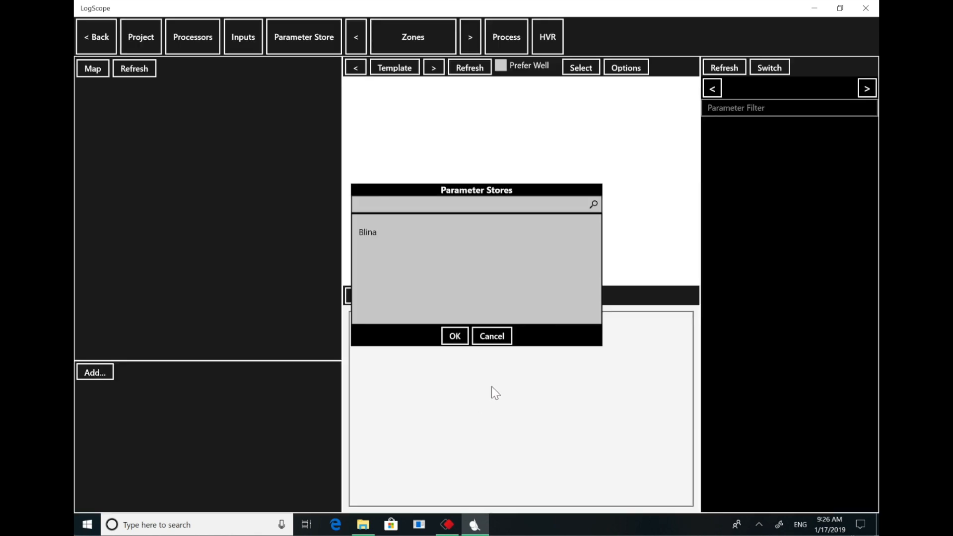
pyautogui.doubleClick(372, 233)
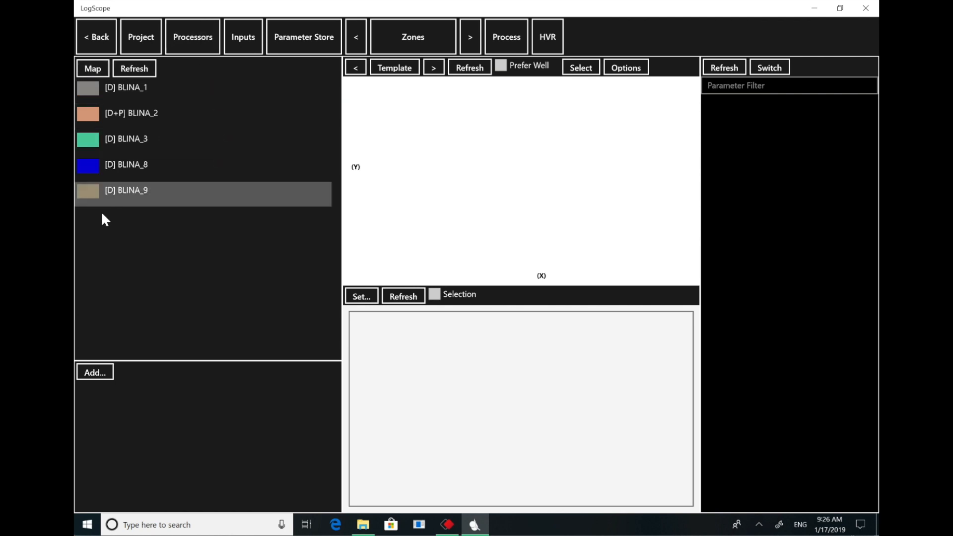
pyautogui.click(92, 68)
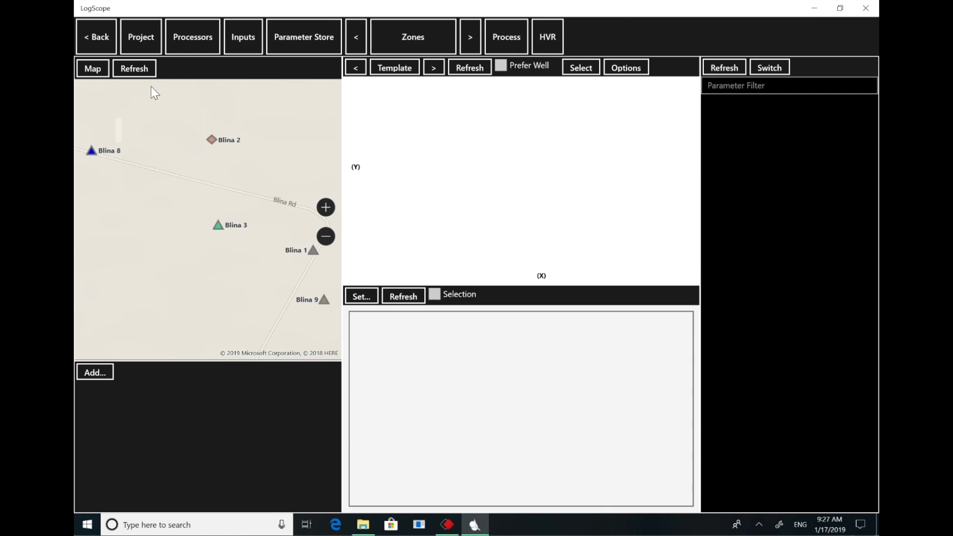
pyautogui.click(100, 72)
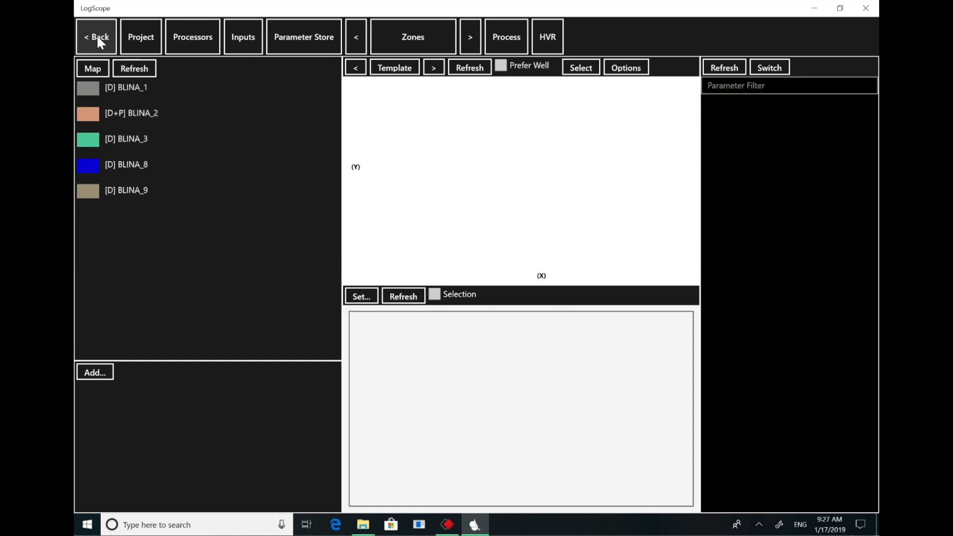
# - Save the multi-well analysis project as "blina project"
pyautogui.click(148, 37)
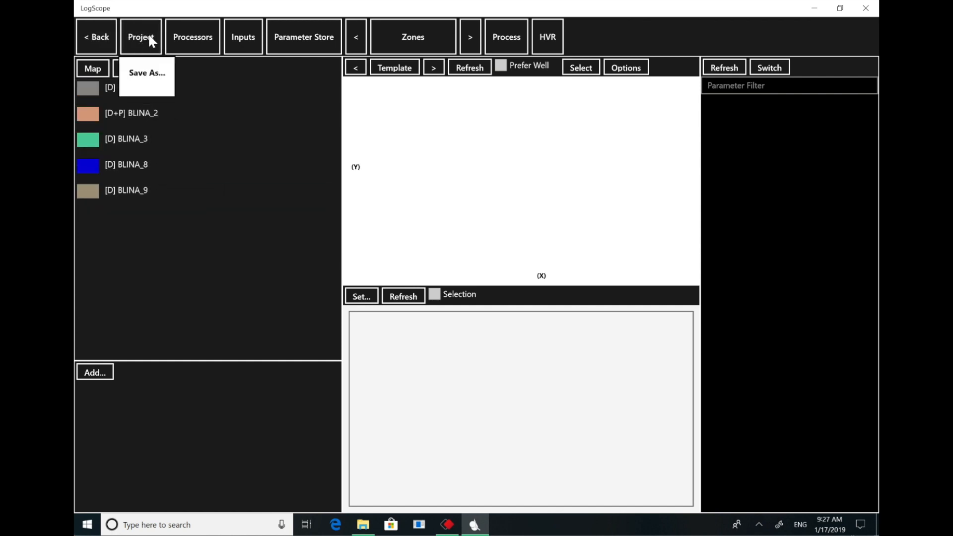
pyautogui.click(144, 74)
pyautogui.click(443, 266)
pyautogui.write('blina')
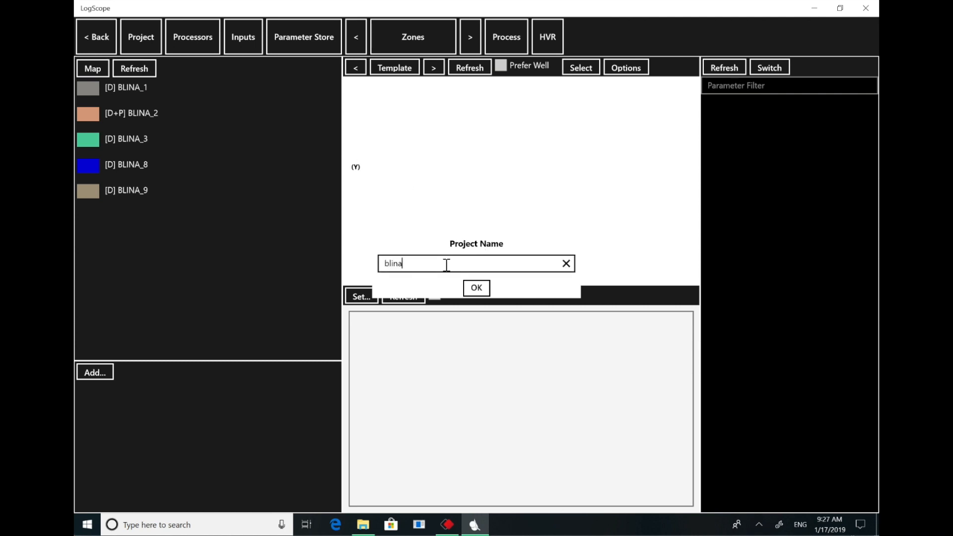
pyautogui.write(' project')
pyautogui.click(476, 288)
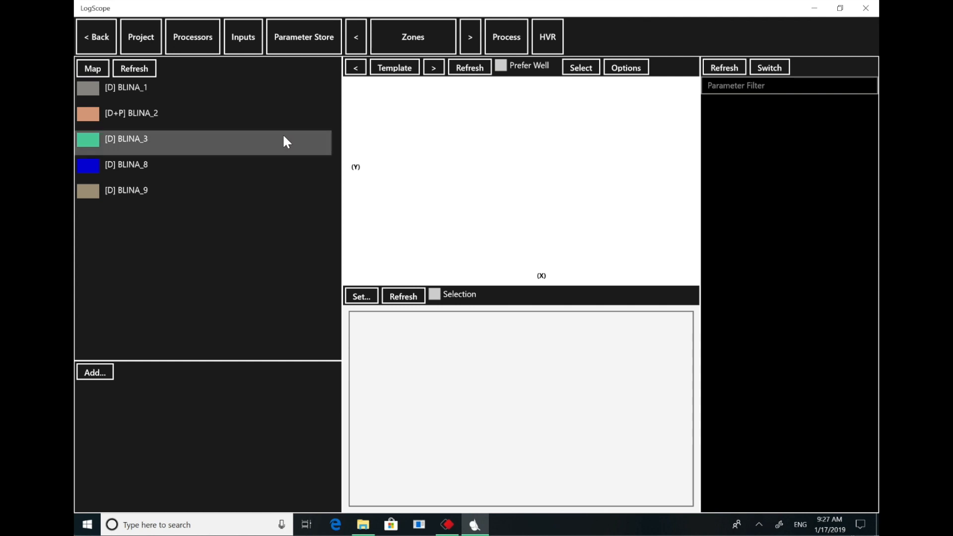
# - Return to the well map, reopen multi-well log analysis and load the saved "blina project"
pyautogui.click(103, 39)
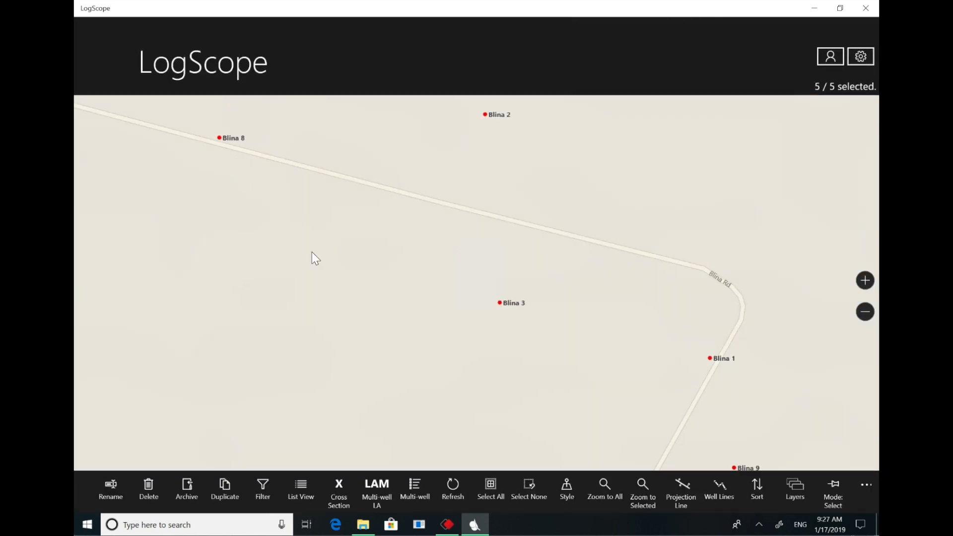
pyautogui.click(382, 491)
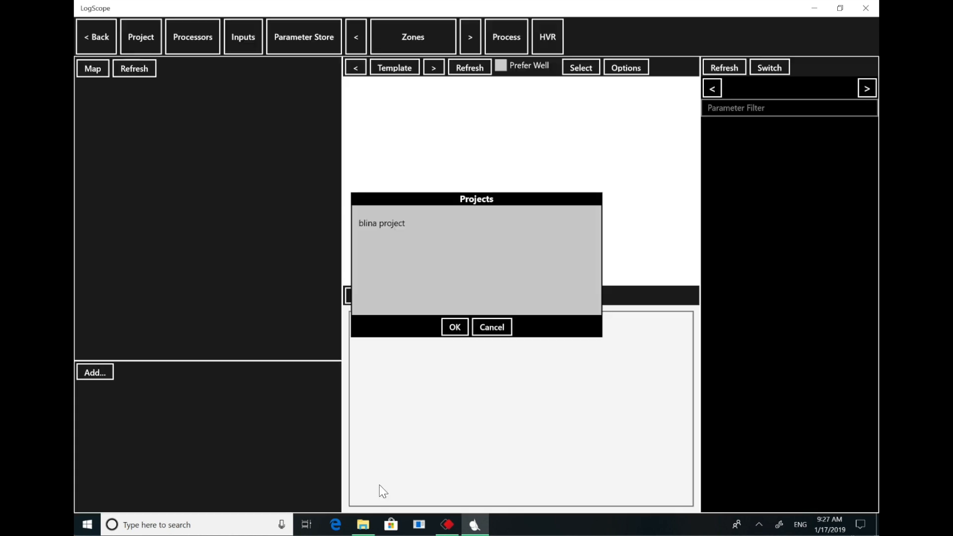
pyautogui.doubleClick(388, 225)
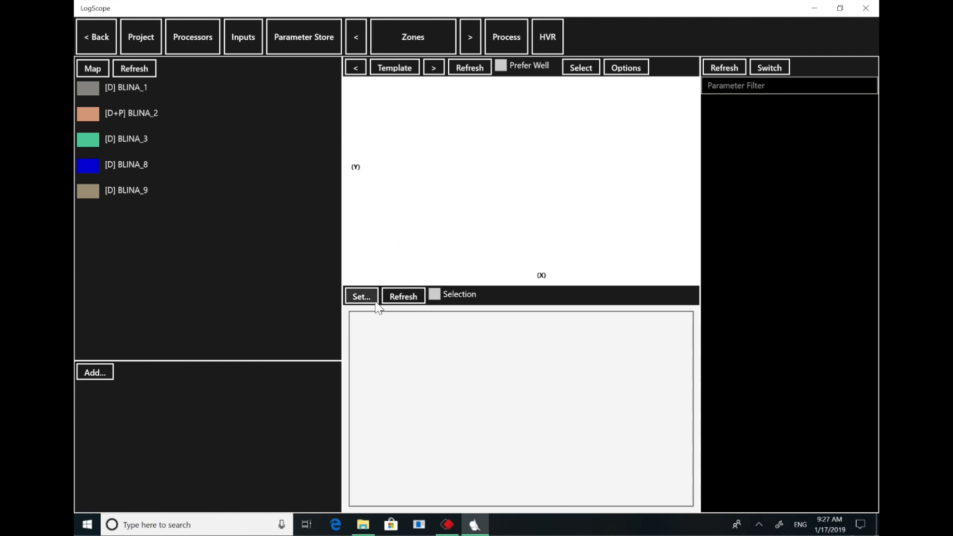
# - Review the list of log analysis processors from RT & RXO to NMR, keeping all of them selected
pyautogui.click(201, 34)
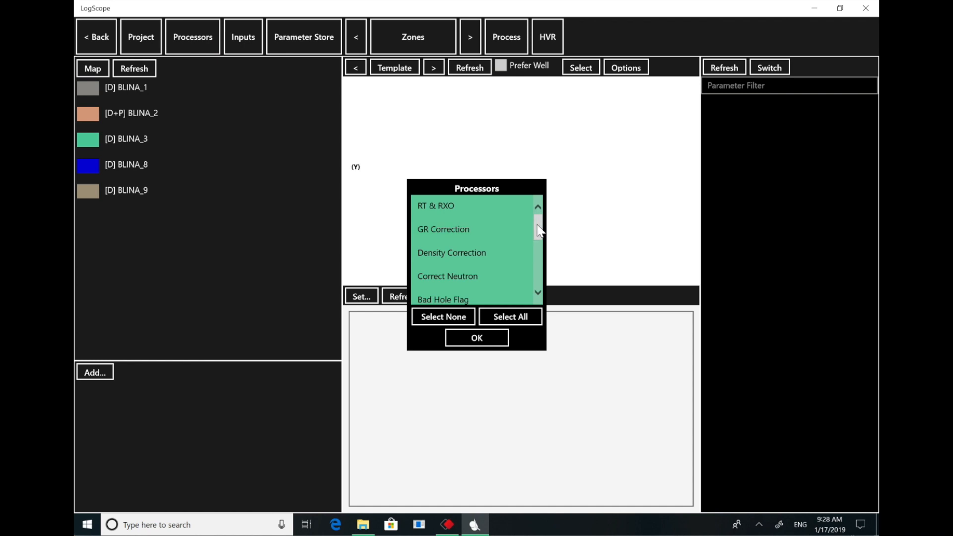
pyautogui.moveTo(540, 230); pyautogui.dragTo(535, 279)
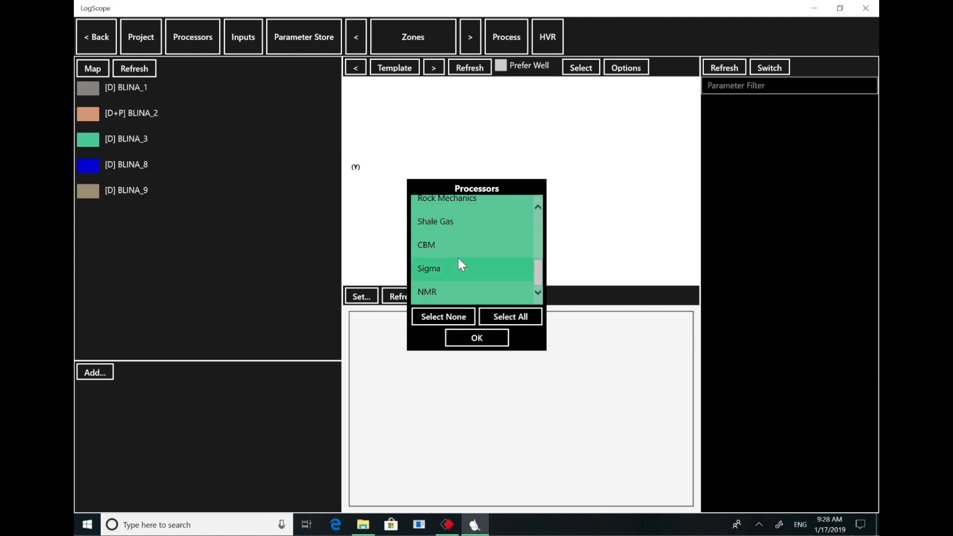
pyautogui.click(489, 339)
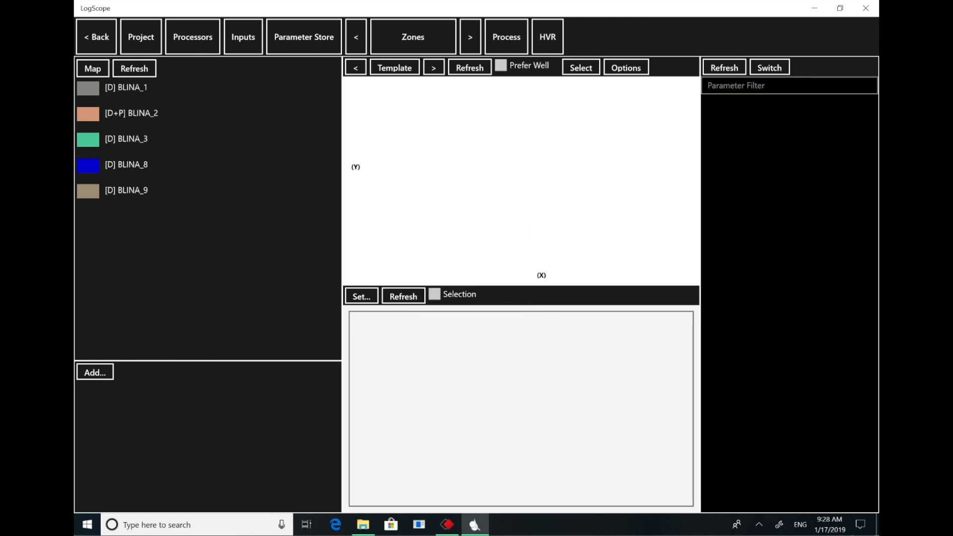
# - Assign the LLS Shallow Laterolog curve as the LLS input log for well BLINA_1
pyautogui.click(252, 40)
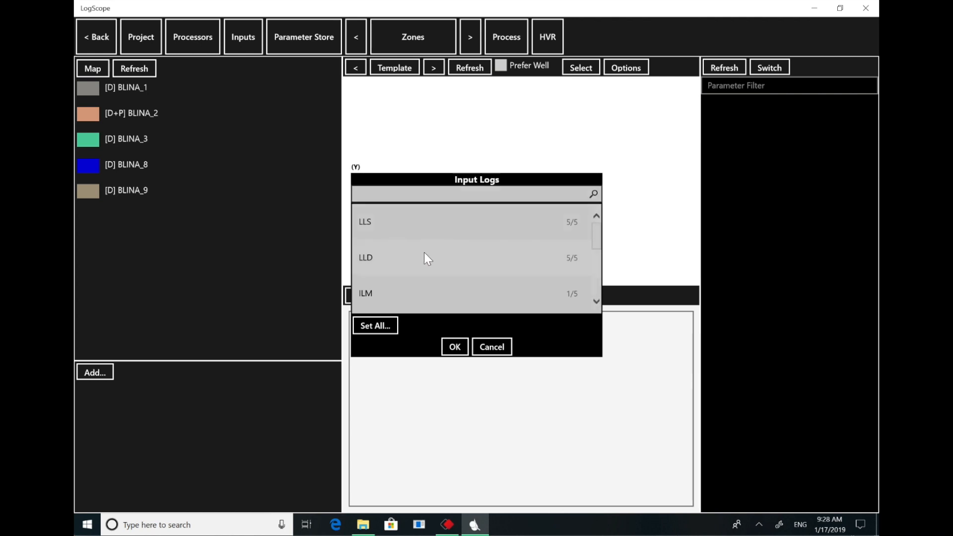
pyautogui.moveTo(598, 240); pyautogui.dragTo(597, 220)
pyautogui.click(517, 222)
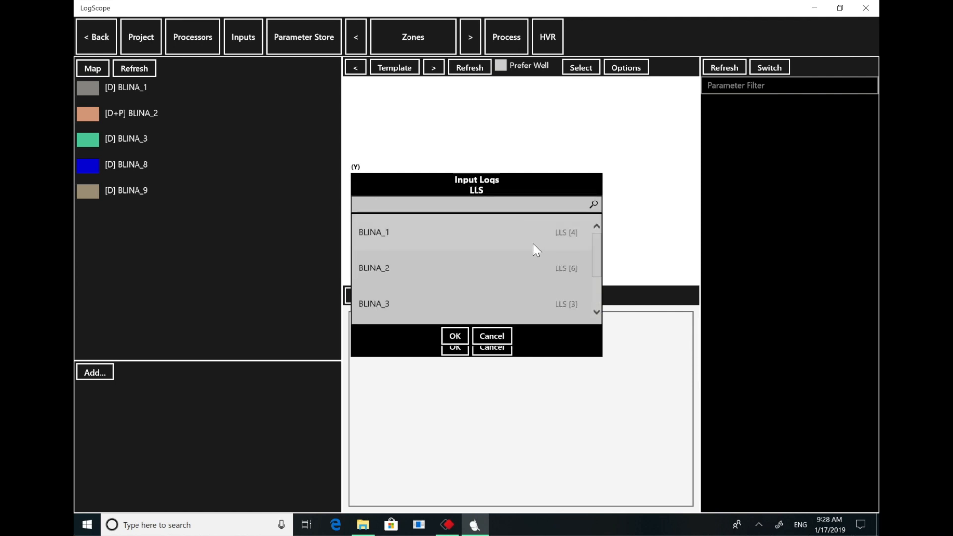
pyautogui.click(517, 230)
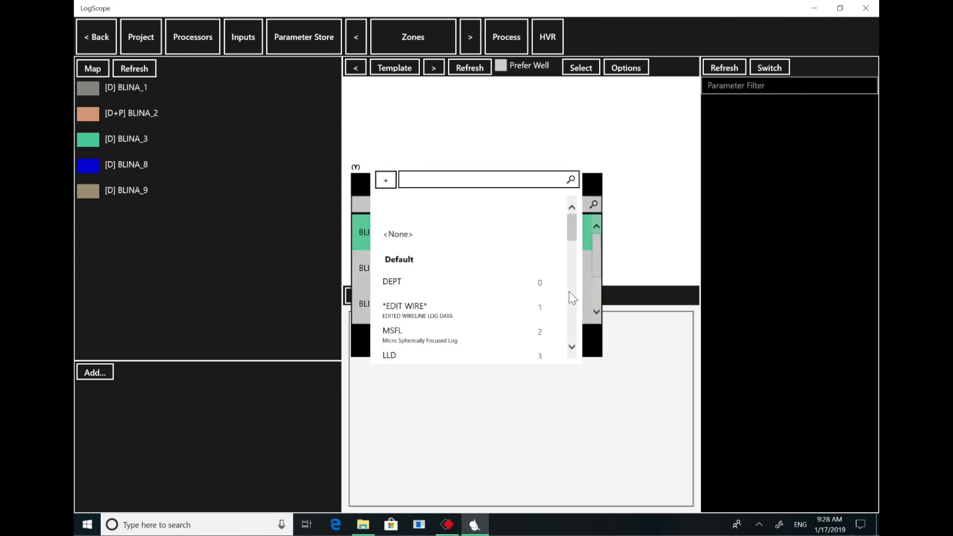
pyautogui.moveTo(570, 224); pyautogui.dragTo(571, 232)
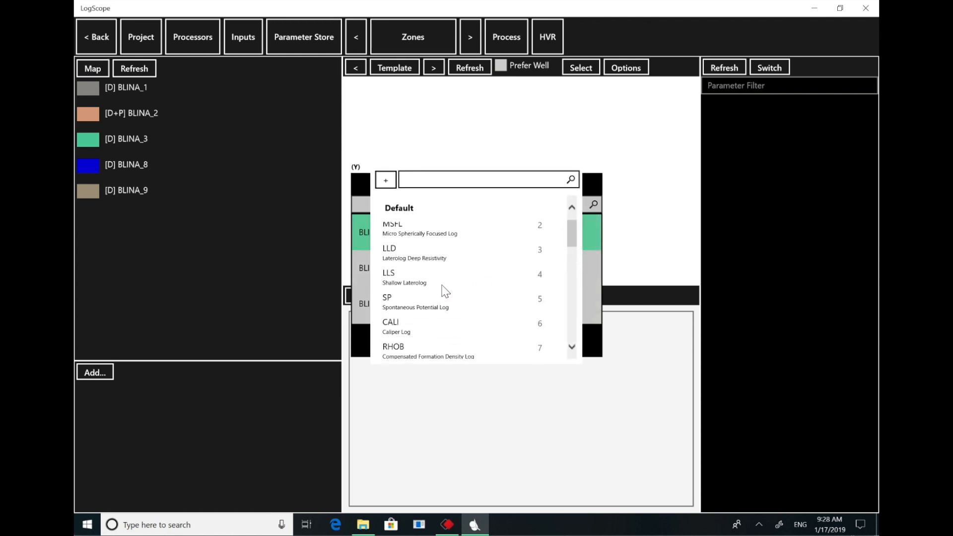
pyautogui.click(420, 278)
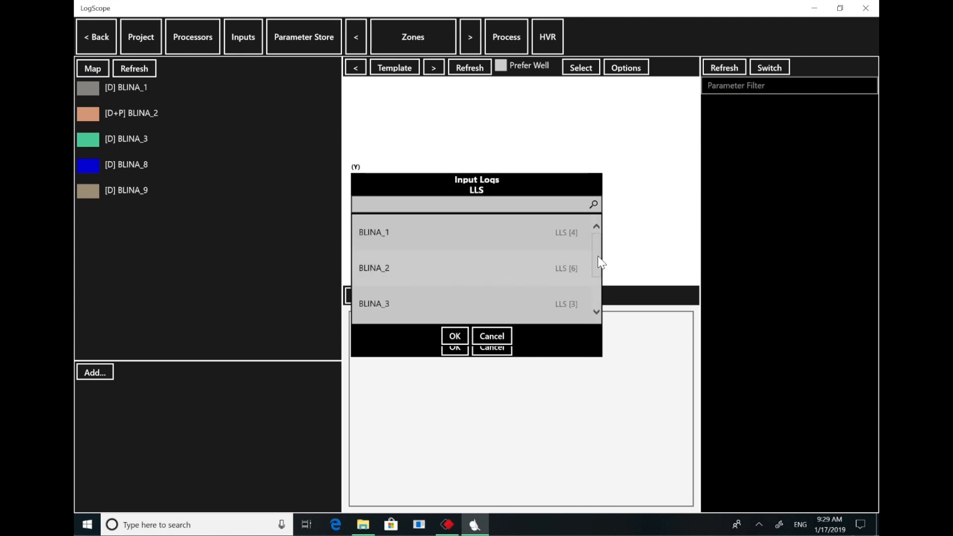
# - Use Set All on the wells' LLS input curve, check the remaining input logs and accept the input assignments
pyautogui.rightClick(560, 234)
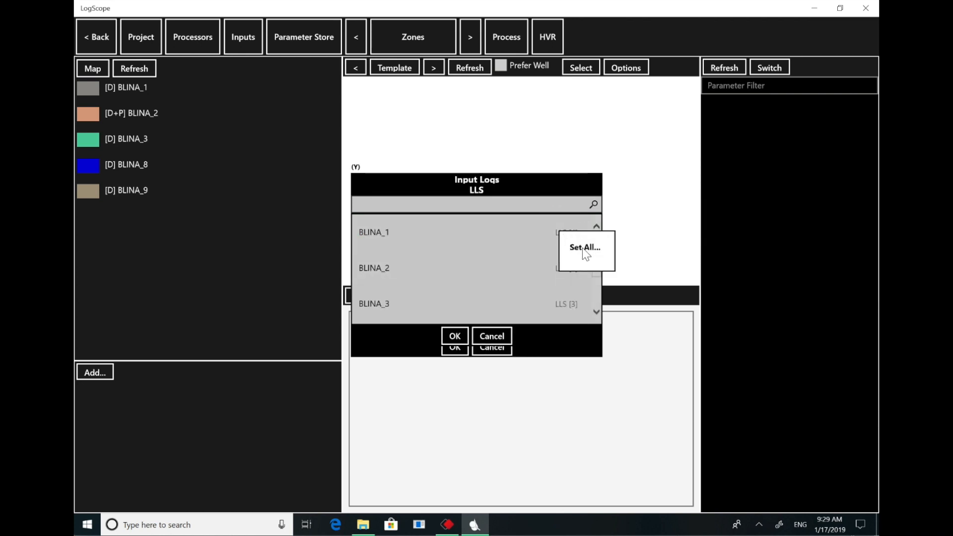
pyautogui.click(585, 249)
pyautogui.click(458, 287)
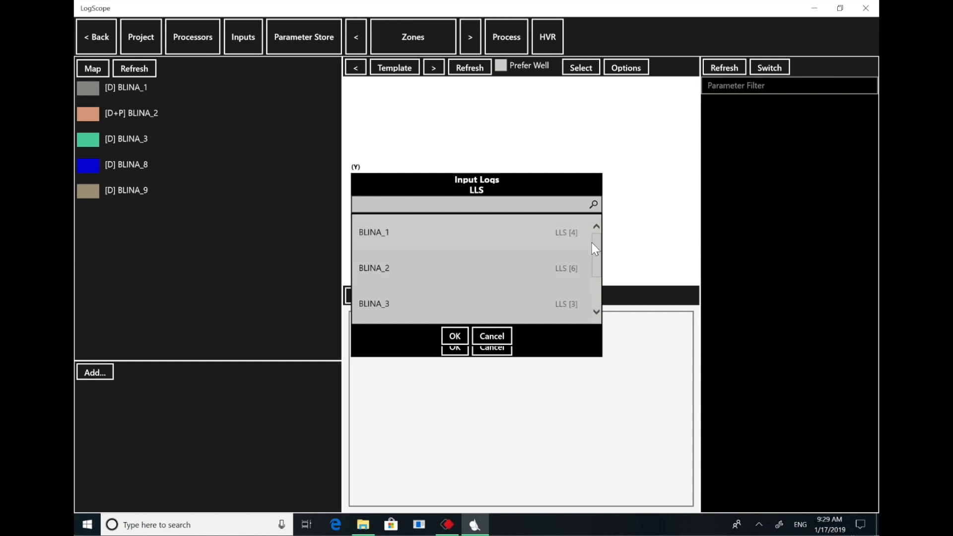
pyautogui.click(453, 335)
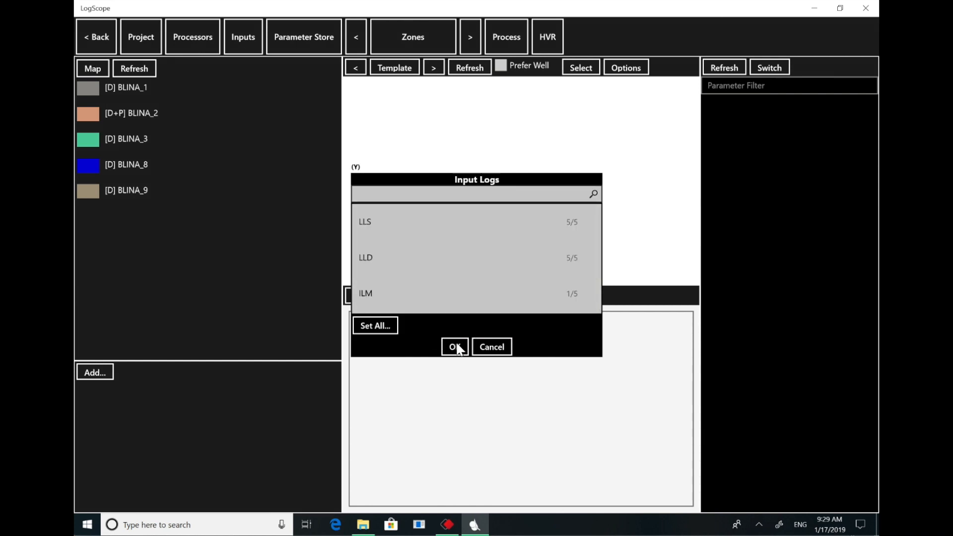
pyautogui.moveTo(597, 245); pyautogui.dragTo(598, 286)
pyautogui.moveTo(598, 289); pyautogui.dragTo(597, 292)
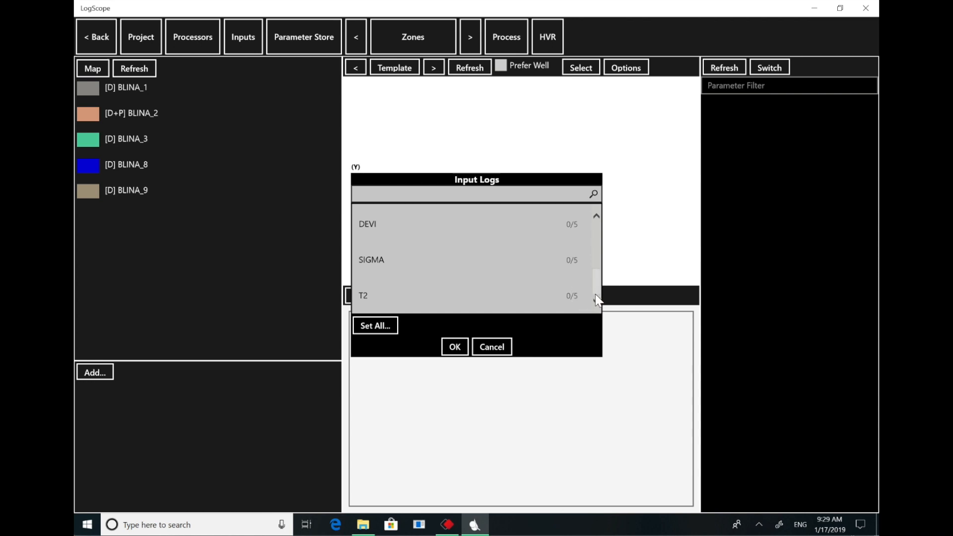
pyautogui.click(452, 347)
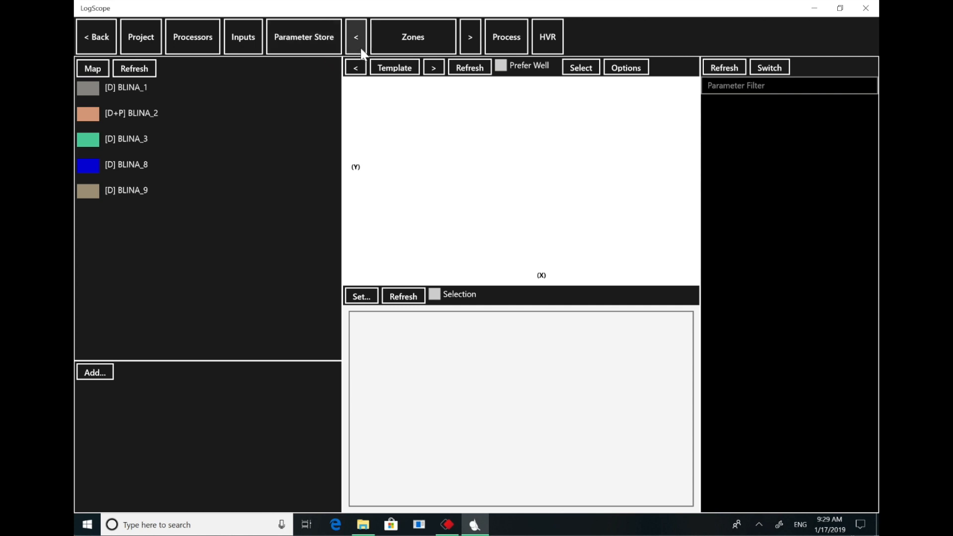
# - Set the parameter mapping method to Master Well with BLINA_2 as the master well
pyautogui.click(329, 38)
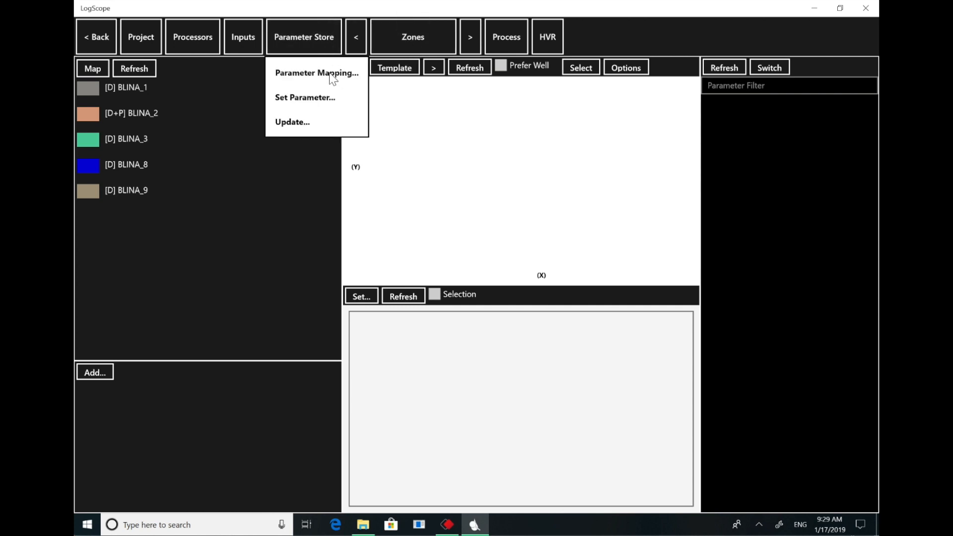
pyautogui.click(316, 75)
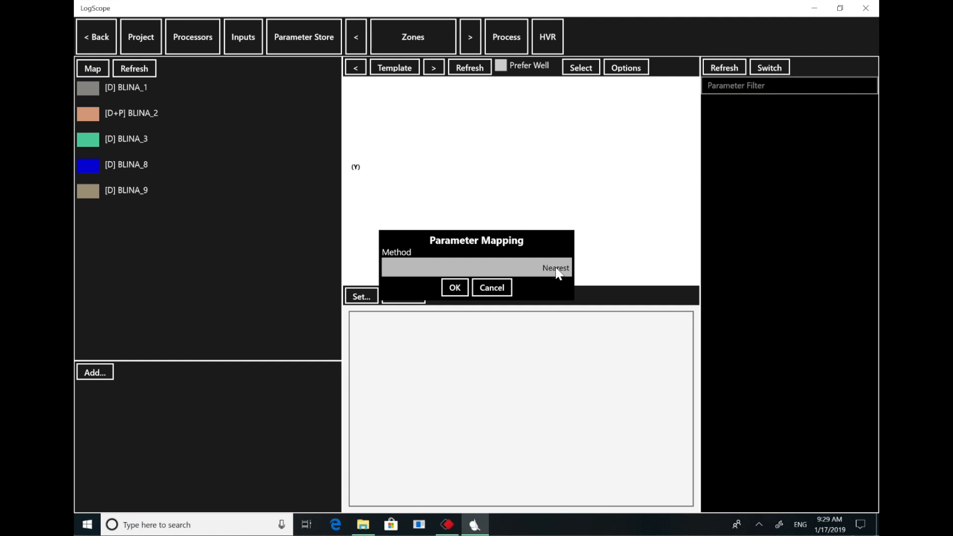
pyautogui.click(538, 268)
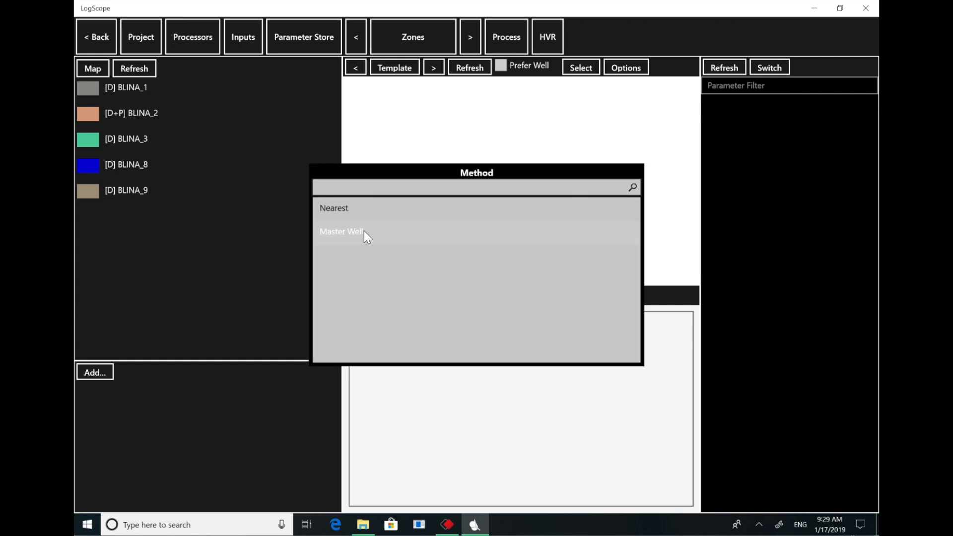
pyautogui.click(364, 231)
pyautogui.click(535, 286)
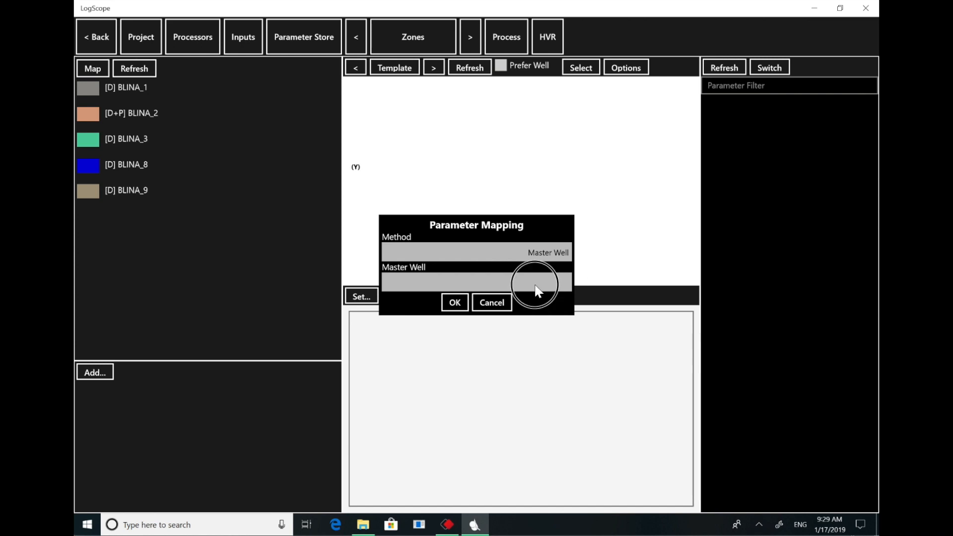
pyautogui.click(397, 222)
pyautogui.click(462, 306)
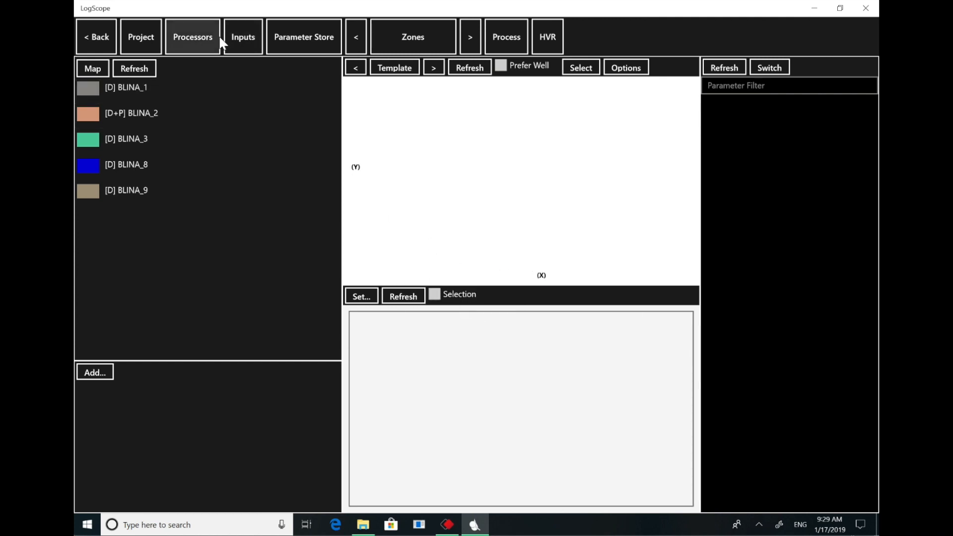
# - Set the parameter store's mapping method to Nearest
pyautogui.click(289, 34)
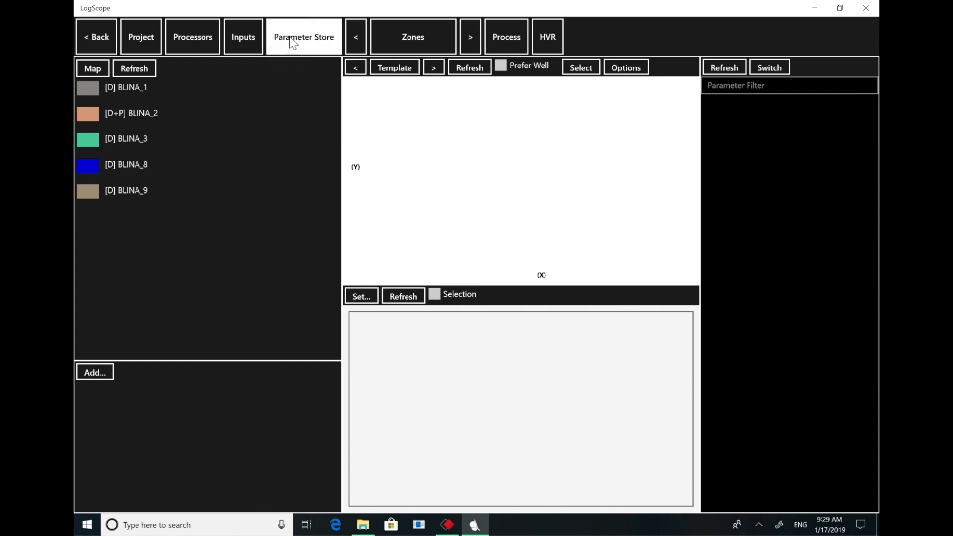
pyautogui.click(308, 74)
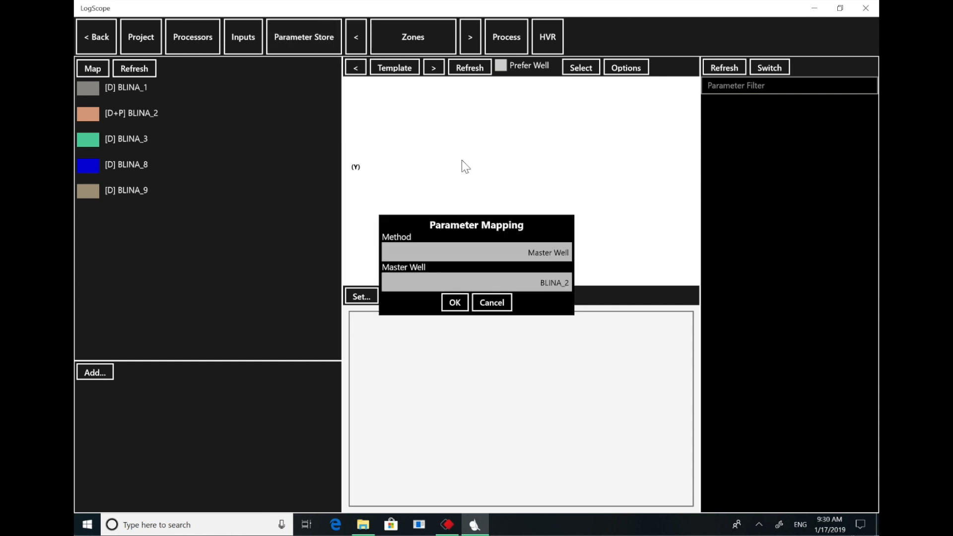
pyautogui.click(556, 254)
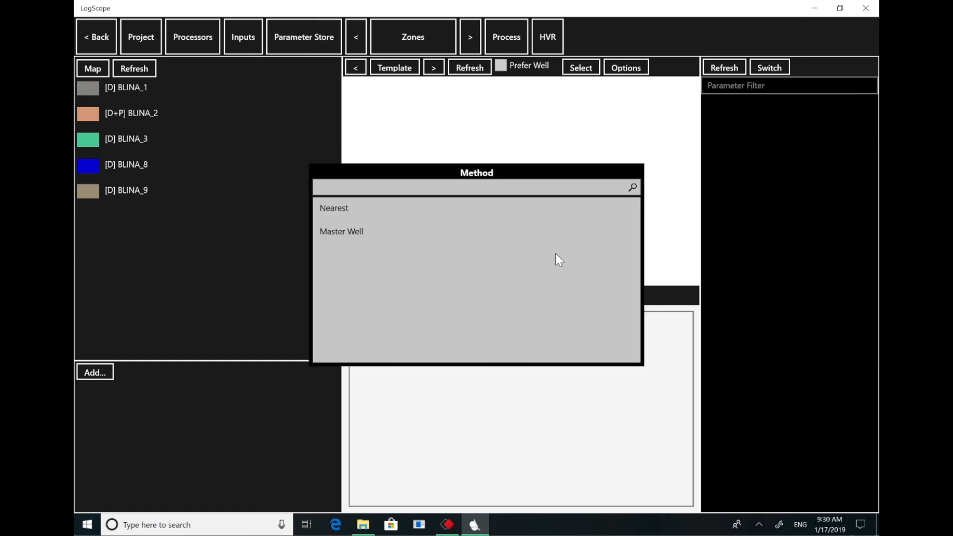
pyautogui.click(365, 206)
pyautogui.click(454, 287)
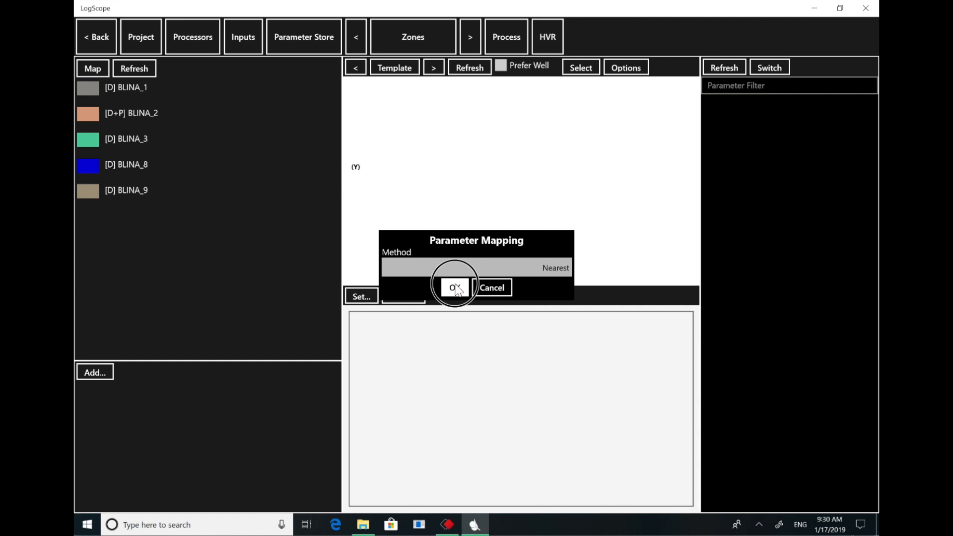
# - Examine the well scope and zone scope options for updating the parameter store, trying Wells in Zone without applying the update
pyautogui.click(333, 41)
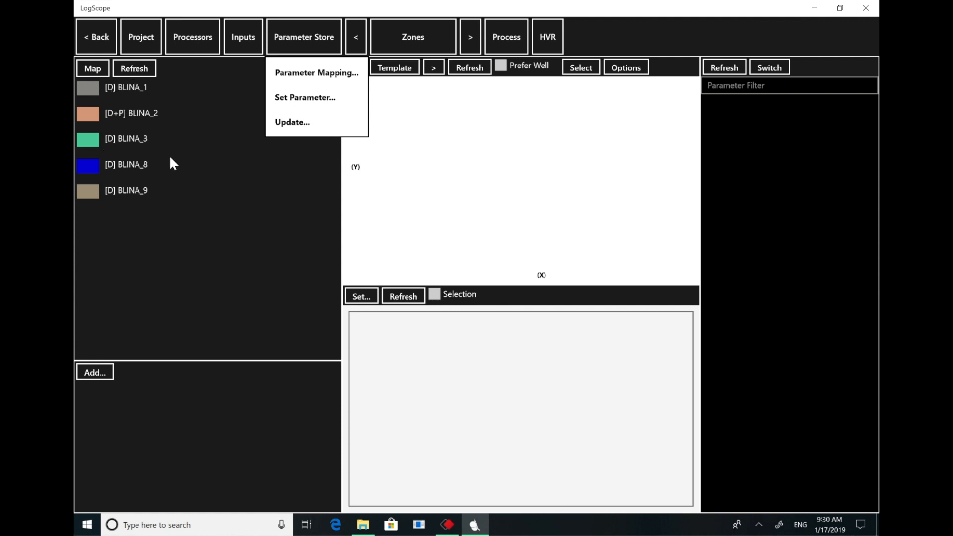
pyautogui.click(310, 123)
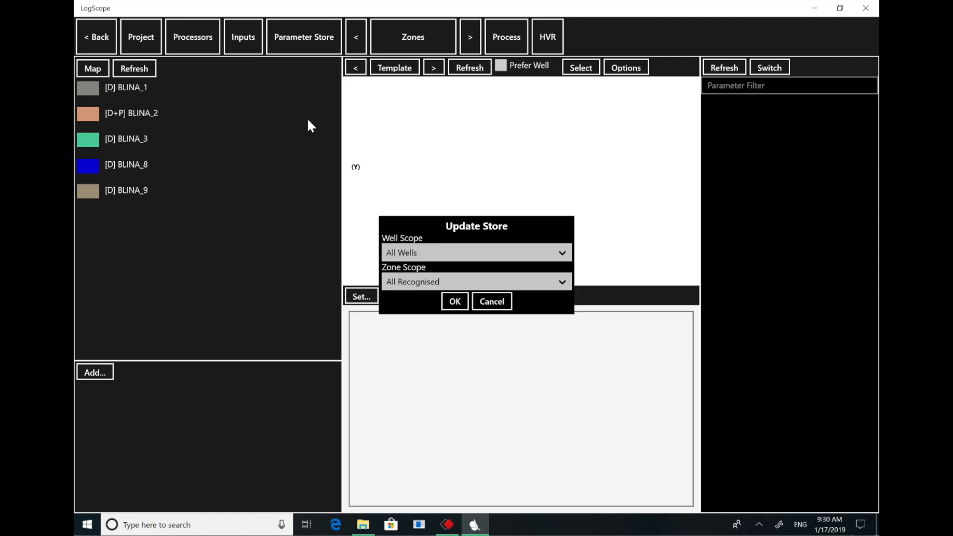
pyautogui.click(559, 252)
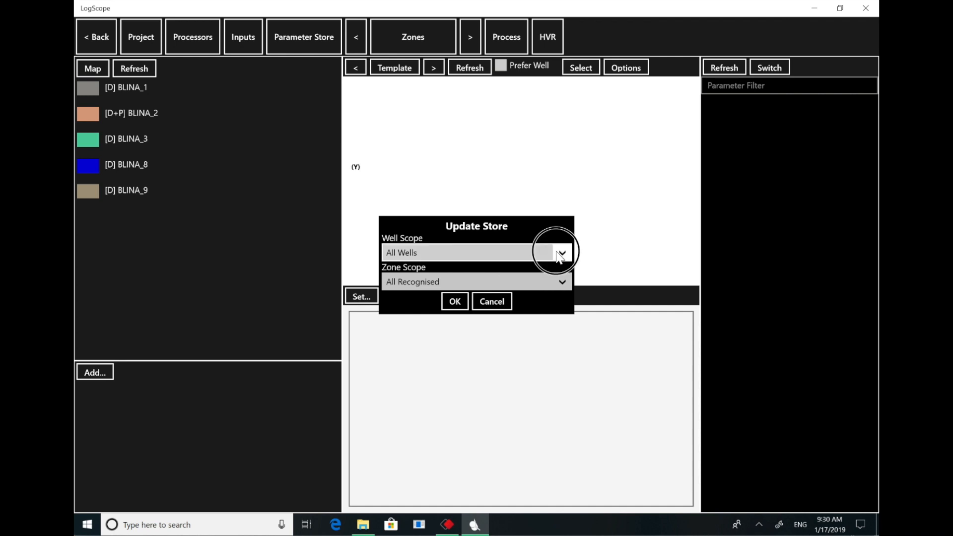
pyautogui.click(541, 275)
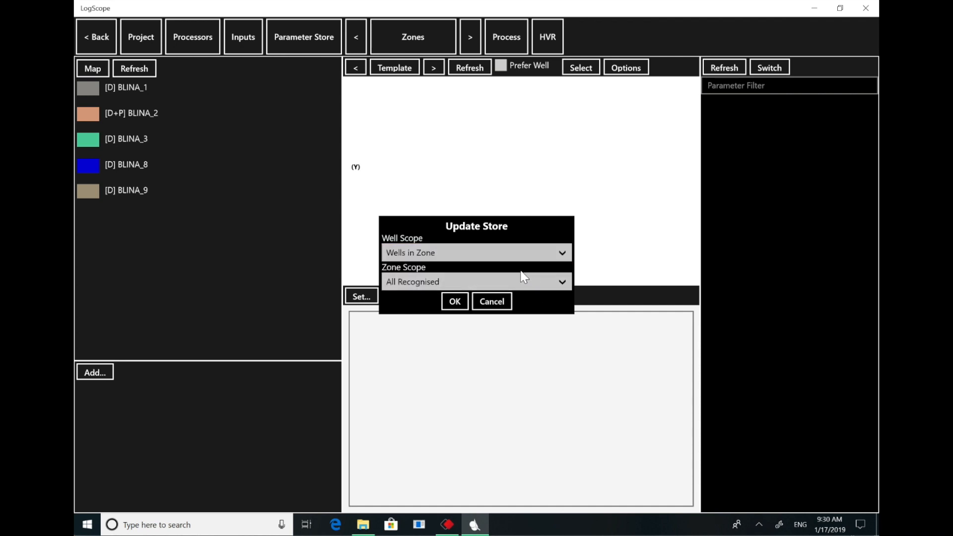
pyautogui.click(543, 282)
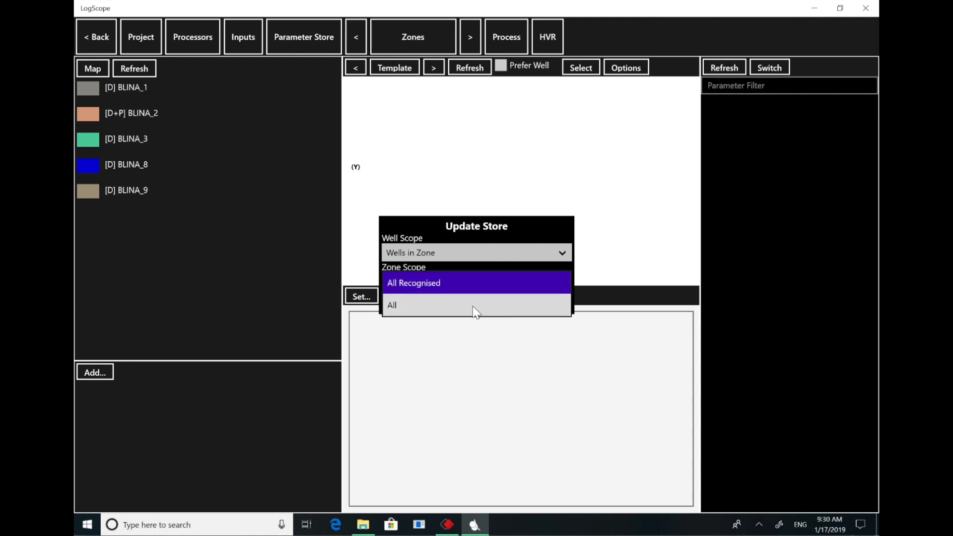
pyautogui.click(614, 260)
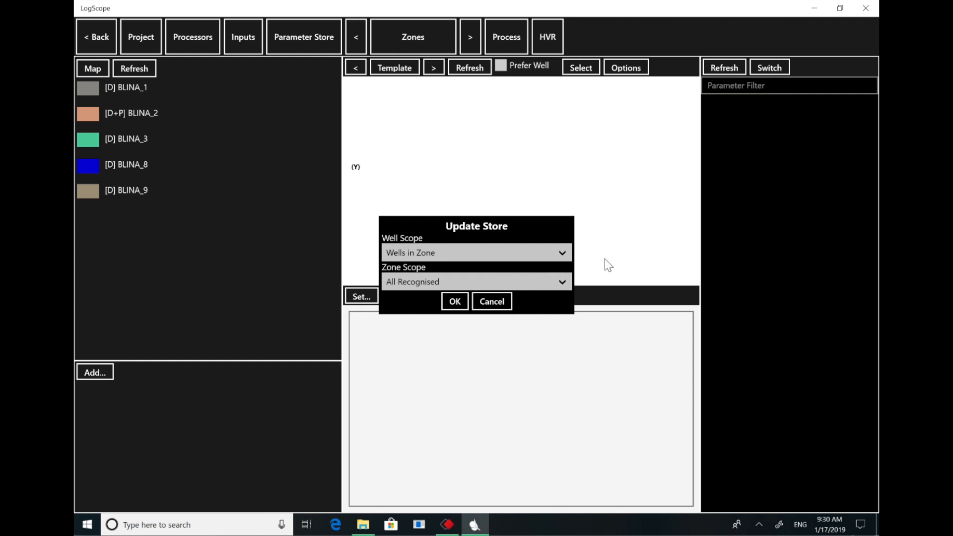
pyautogui.click(500, 304)
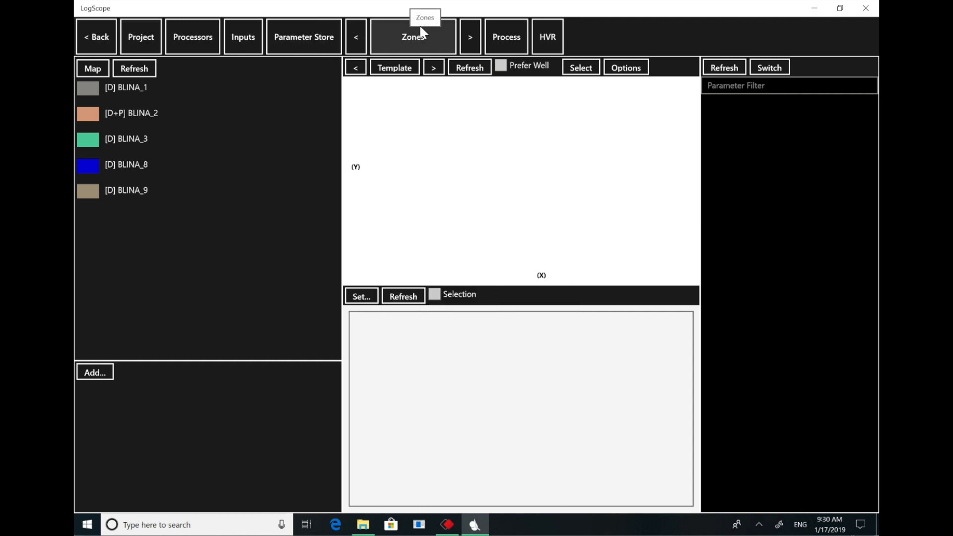
# - View the zone grid to check data and parameter coverage for every Blina well from NOONKANBAH to WINDJANA
pyautogui.click(428, 50)
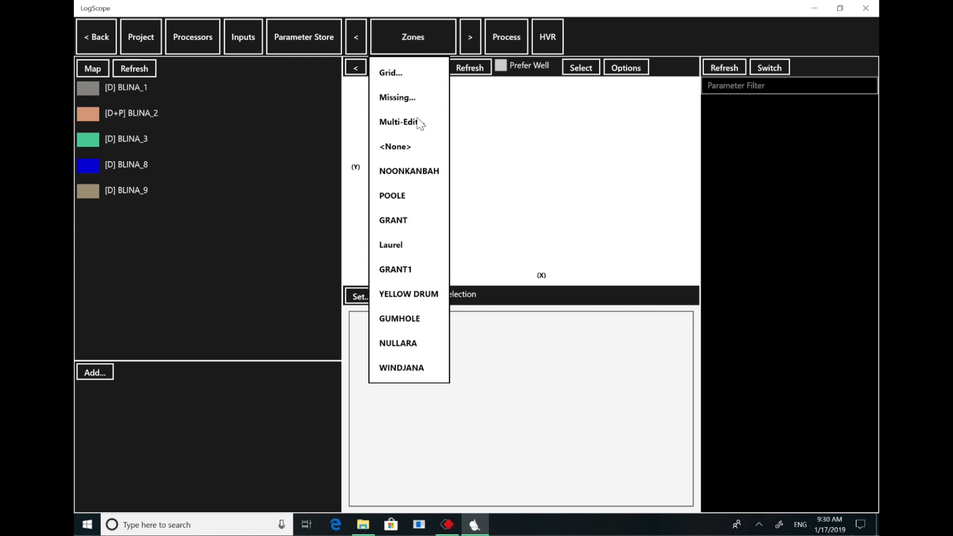
pyautogui.click(402, 75)
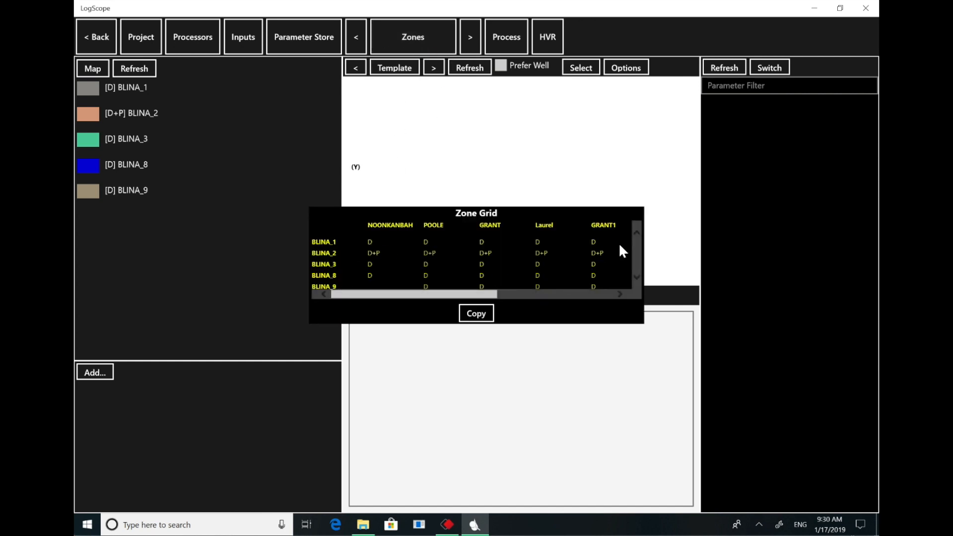
pyautogui.moveTo(469, 294); pyautogui.dragTo(621, 293)
pyautogui.click(637, 278)
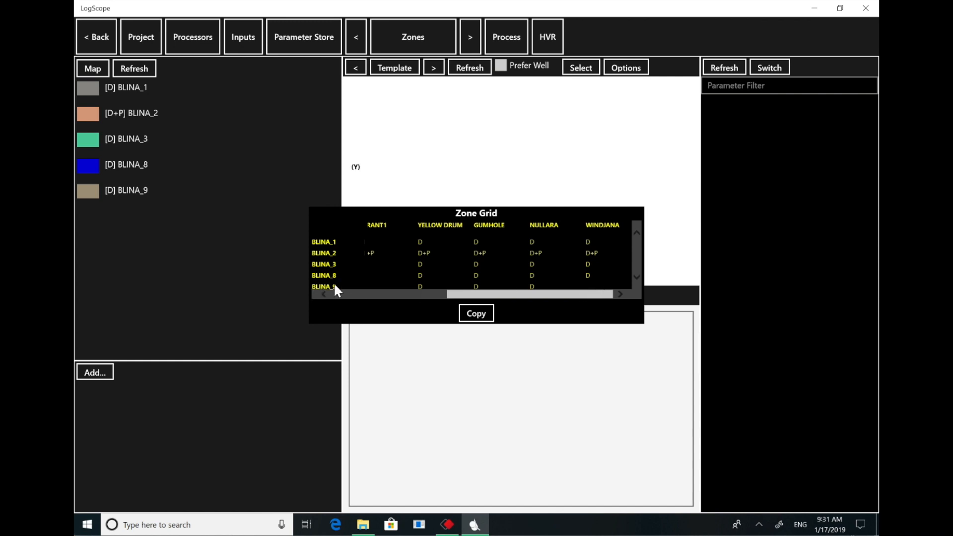
# - Close the zone grid, make YELLOW DRUM the active zone, and refresh its crossplot with Prefer Well enabled
pyautogui.click(475, 314)
pyautogui.click(581, 343)
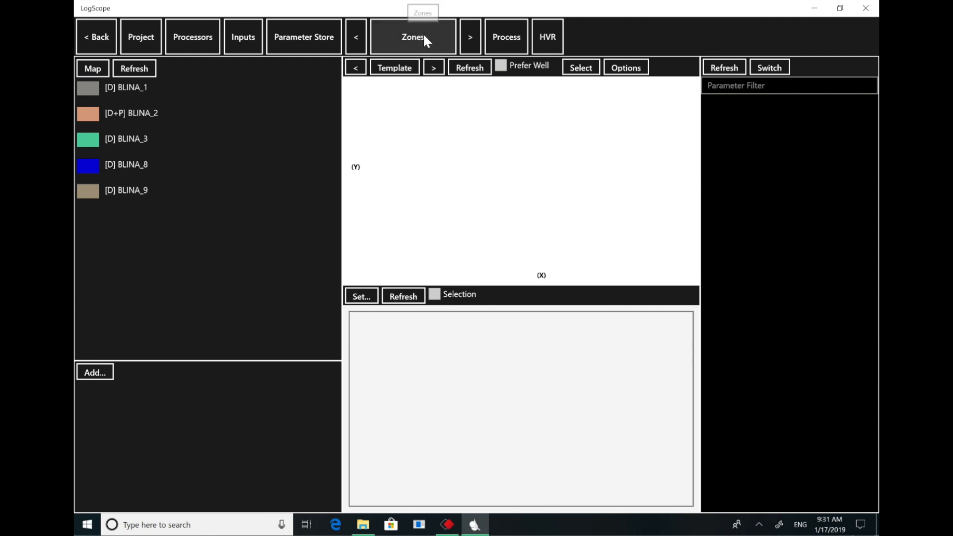
pyautogui.click(410, 42)
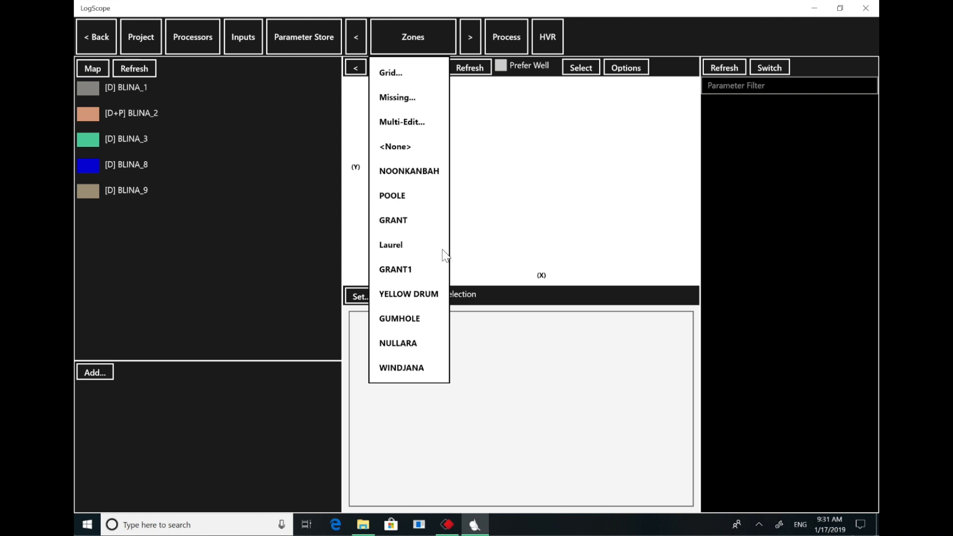
pyautogui.click(422, 298)
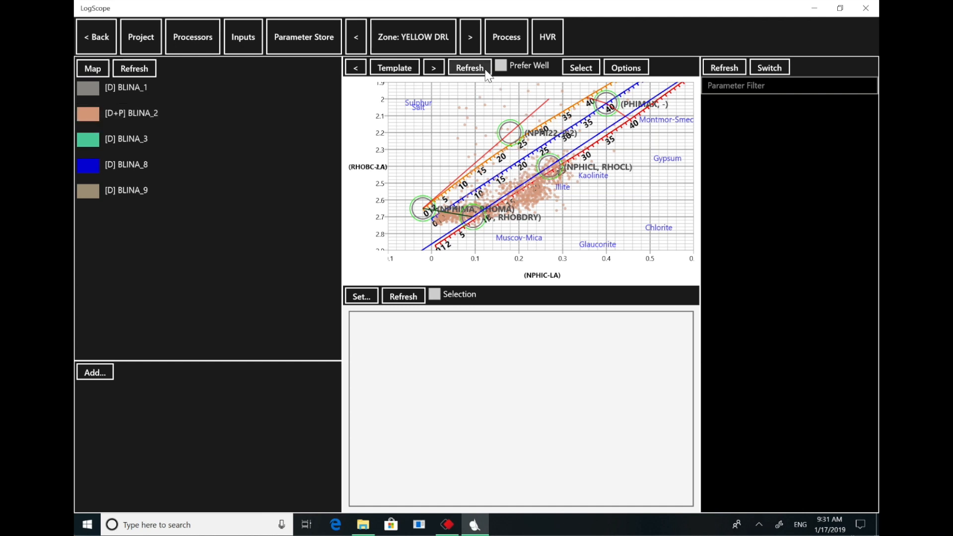
pyautogui.click(501, 65)
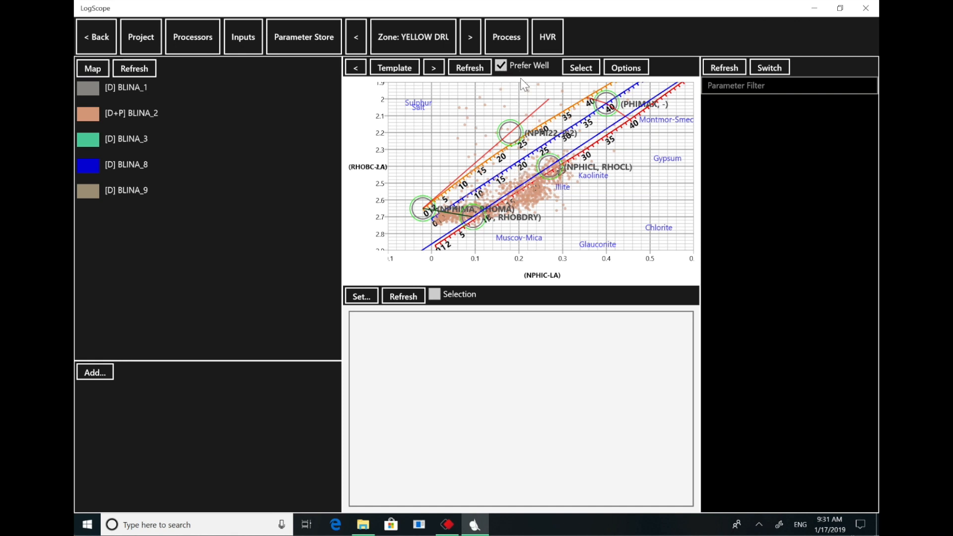
pyautogui.click(478, 70)
# - Move the crossplot's wet clay point to about 0.27 neutron porosity and 2.57 density, and the NPHI22 clean-line point to about 0.22
pyautogui.moveTo(552, 170); pyautogui.dragTo(554, 202)
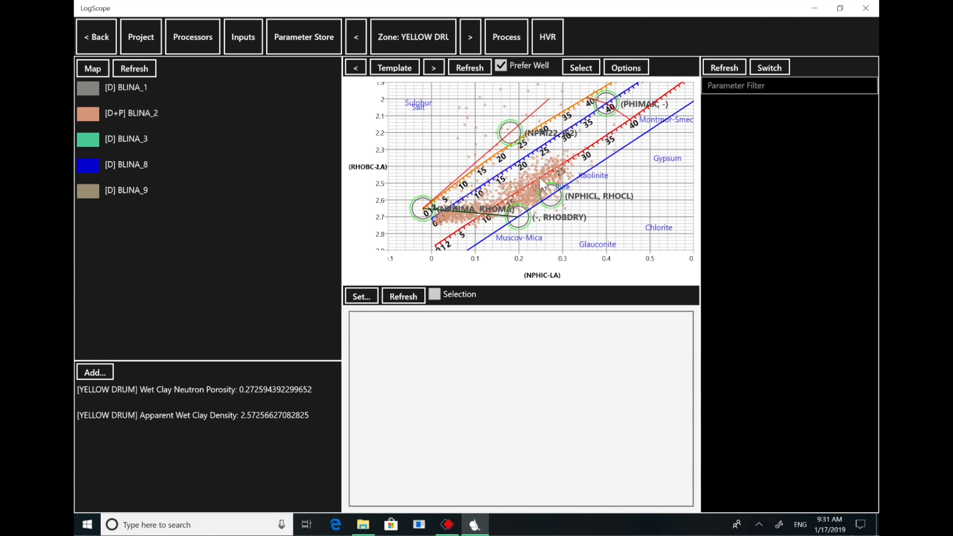
pyautogui.moveTo(510, 132); pyautogui.dragTo(529, 132)
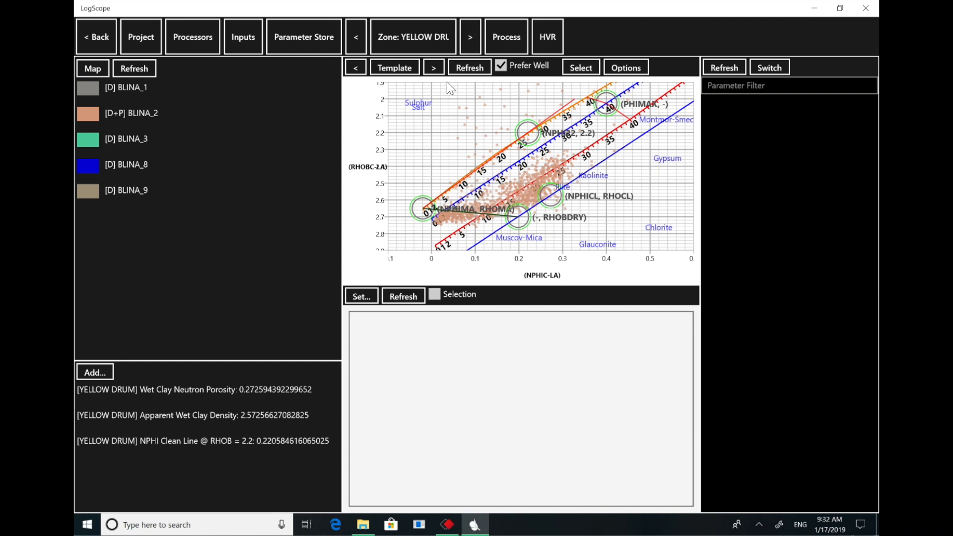
# - Select the scattered low-density points above the clean line on the crossplot, and clear the selection
pyautogui.click(588, 70)
pyautogui.click(501, 84)
pyautogui.moveTo(475, 87)
pyautogui.mouseDown()
pyautogui.moveTo(453, 94)
pyautogui.moveTo(441, 156)
pyautogui.moveTo(537, 158)
pyautogui.moveTo(532, 93)
pyautogui.mouseUp()
pyautogui.moveTo(473, 88); pyautogui.dragTo(474, 88)
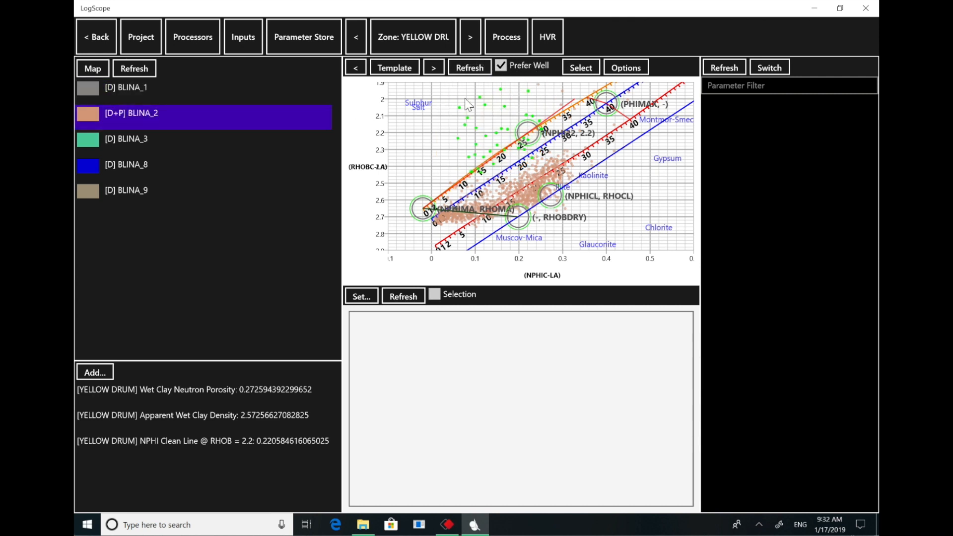
pyautogui.click(588, 72)
pyautogui.click(583, 120)
# - Review the parameter list of BLINA_2 for the YELLOW DRUM zone, from RHOF down to RHOBCAL
pyautogui.click(731, 71)
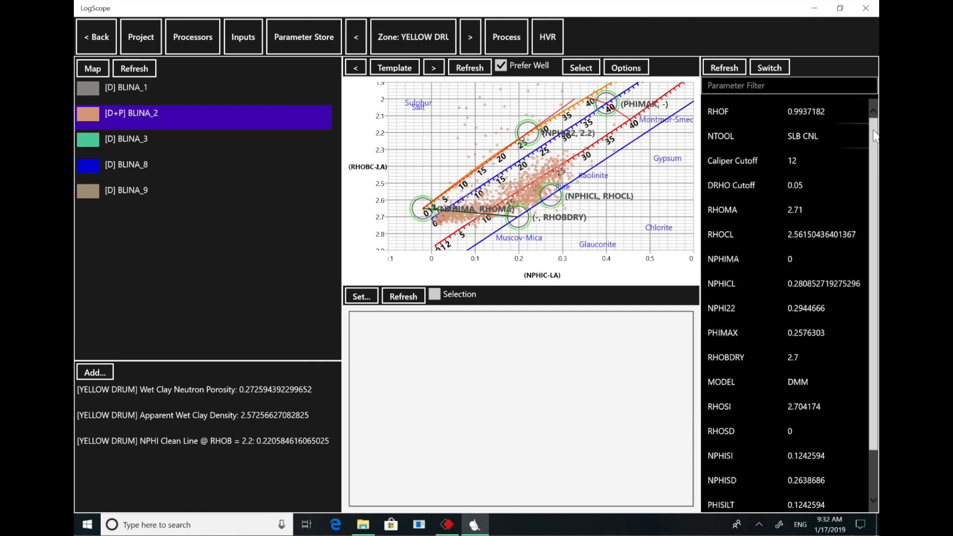
pyautogui.moveTo(871, 136); pyautogui.dragTo(868, 230)
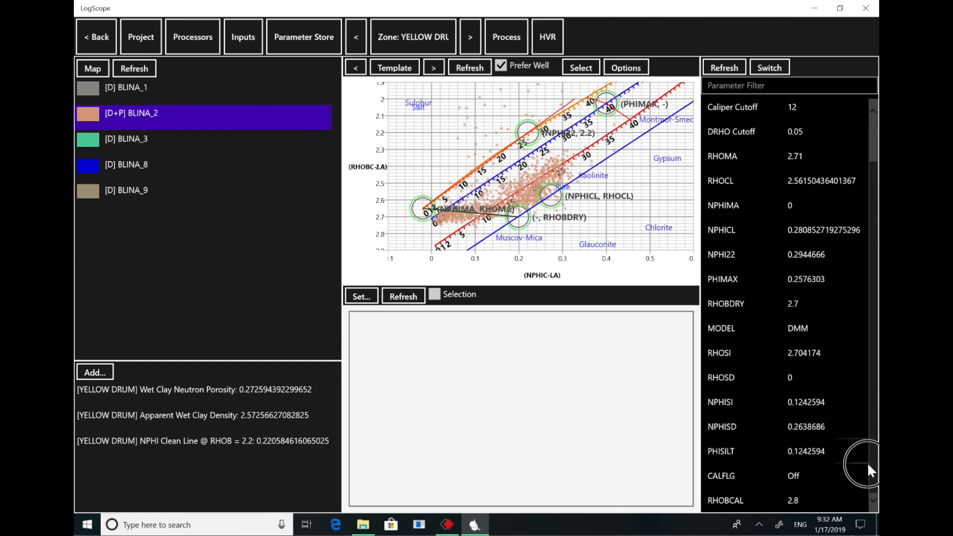
pyautogui.moveTo(869, 467); pyautogui.dragTo(870, 71)
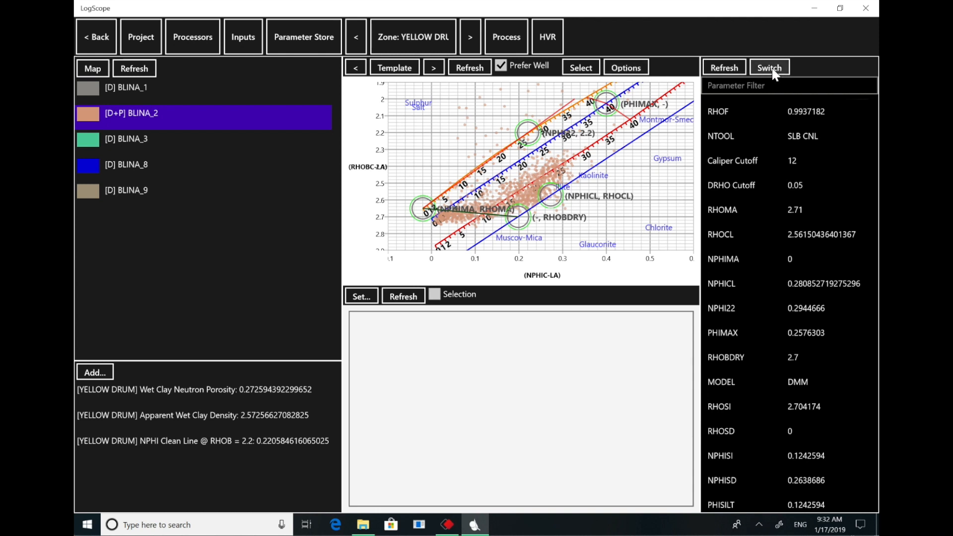
# - Replace the parameter list with BLINA_2's log plot and load the layout with clay volume, porosity and mineral volume tracks
pyautogui.click(634, 74)
pyautogui.click(626, 96)
pyautogui.click(780, 71)
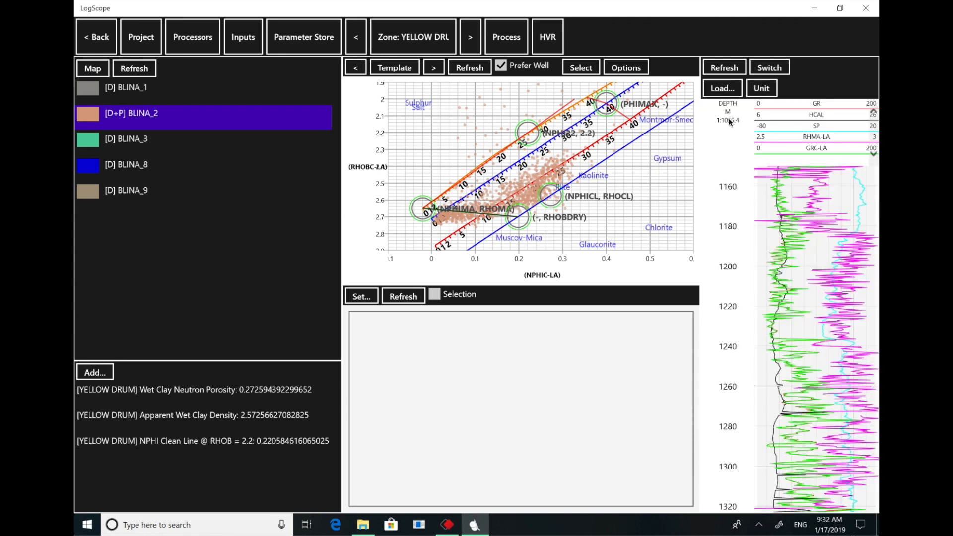
pyautogui.click(722, 93)
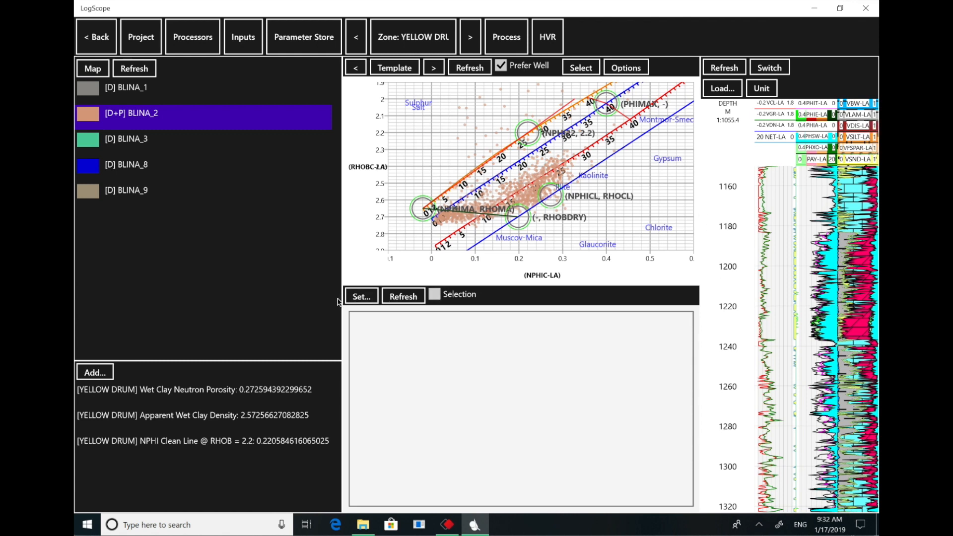
# - Try to set the histogram's log by searching the log list for gr
pyautogui.click(363, 297)
pyautogui.click(415, 204)
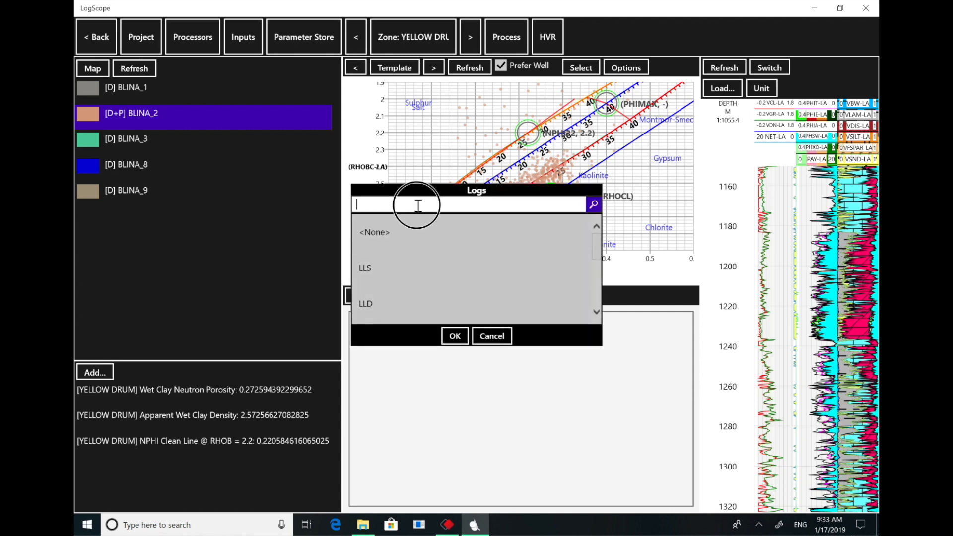
pyautogui.write('gr')
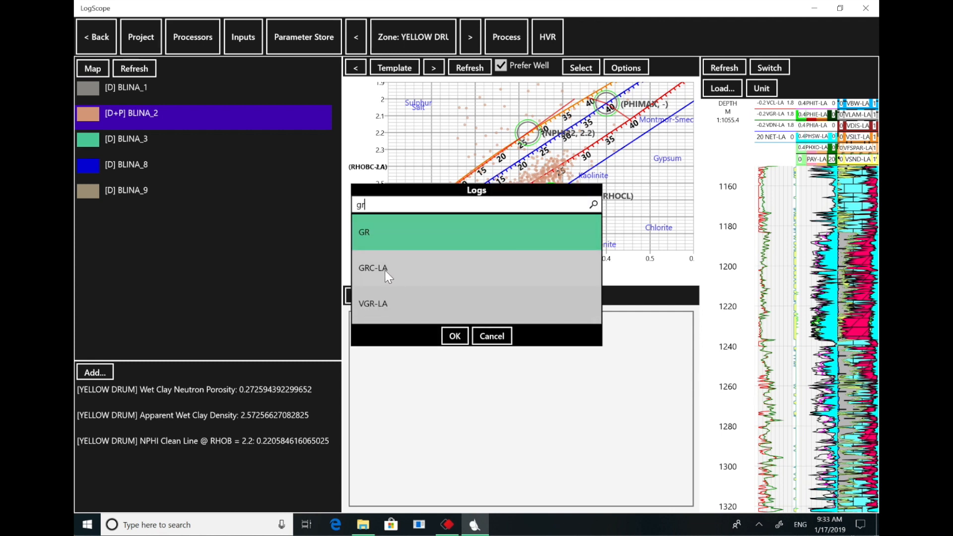
pyautogui.click(454, 335)
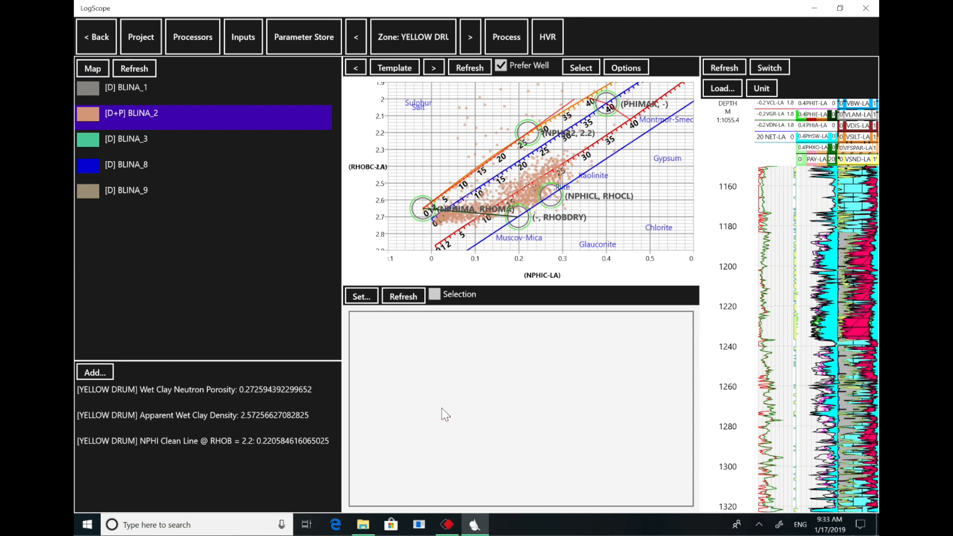
# - Display a histogram of the GR log for the Blina wells in the YELLOW DRUM zone
pyautogui.click(367, 298)
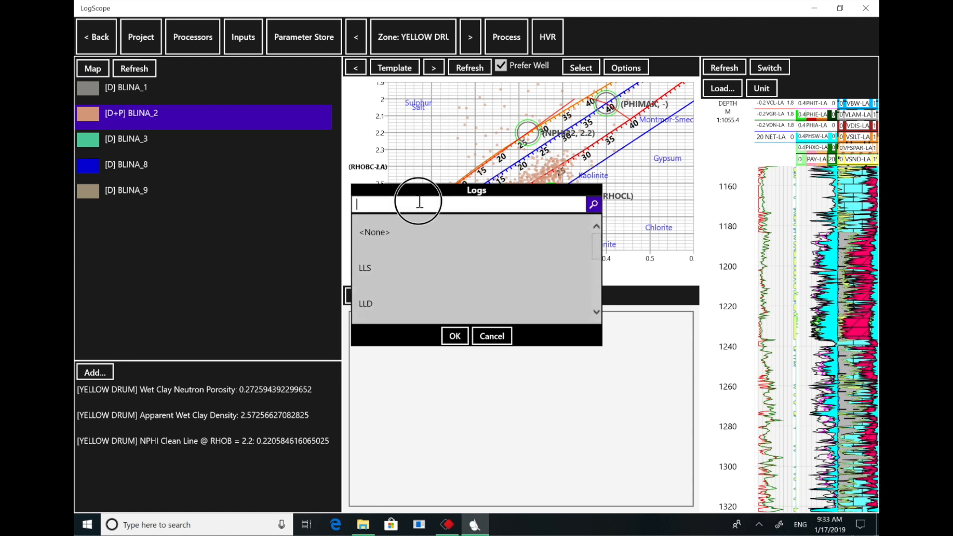
pyautogui.write('gr')
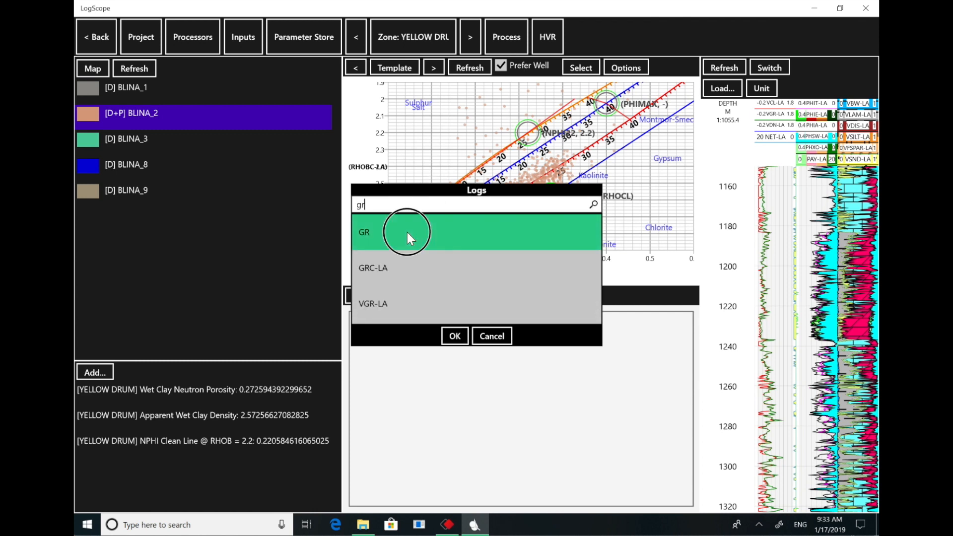
pyautogui.doubleClick(407, 232)
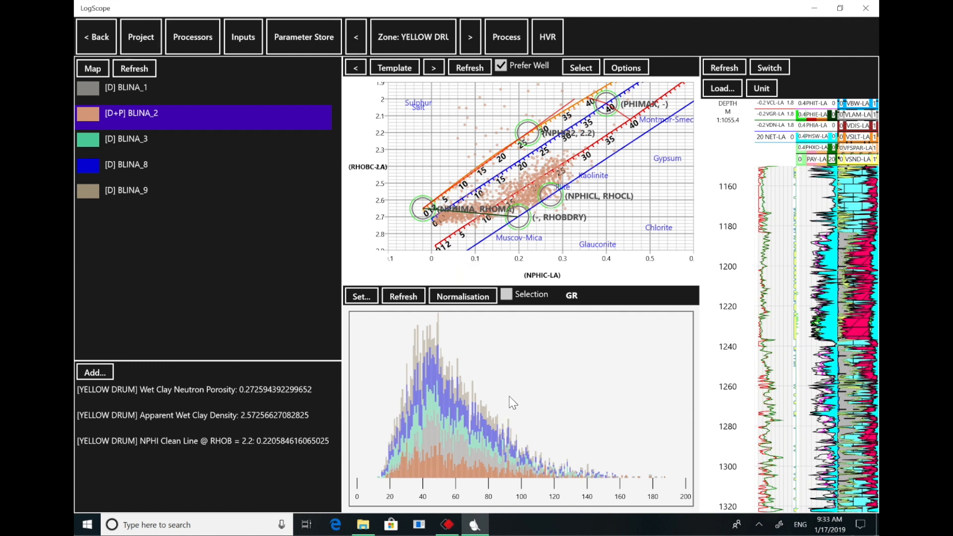
# - Normalise GR for the current zone across five wells with BLINA_2 as master well and the Mean method, and review the results
pyautogui.click(475, 299)
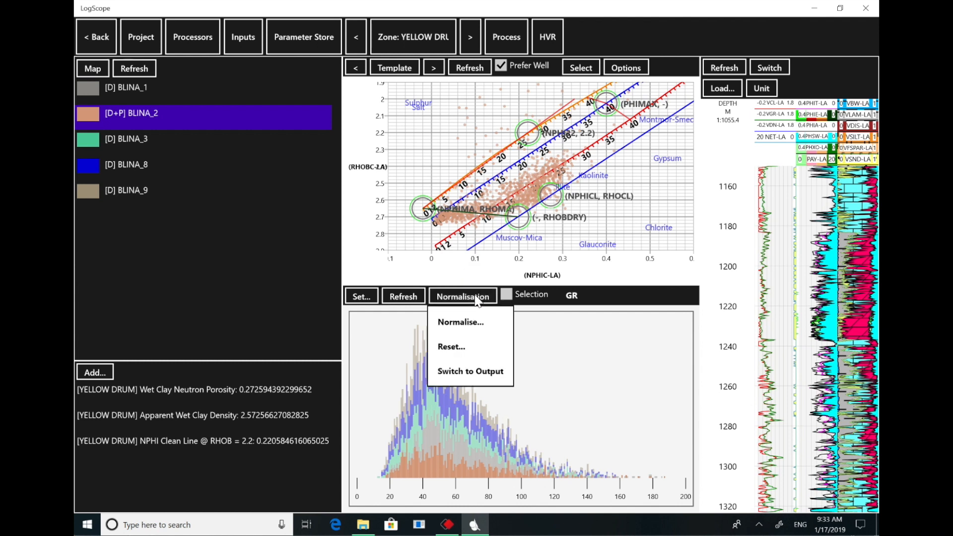
pyautogui.click(480, 328)
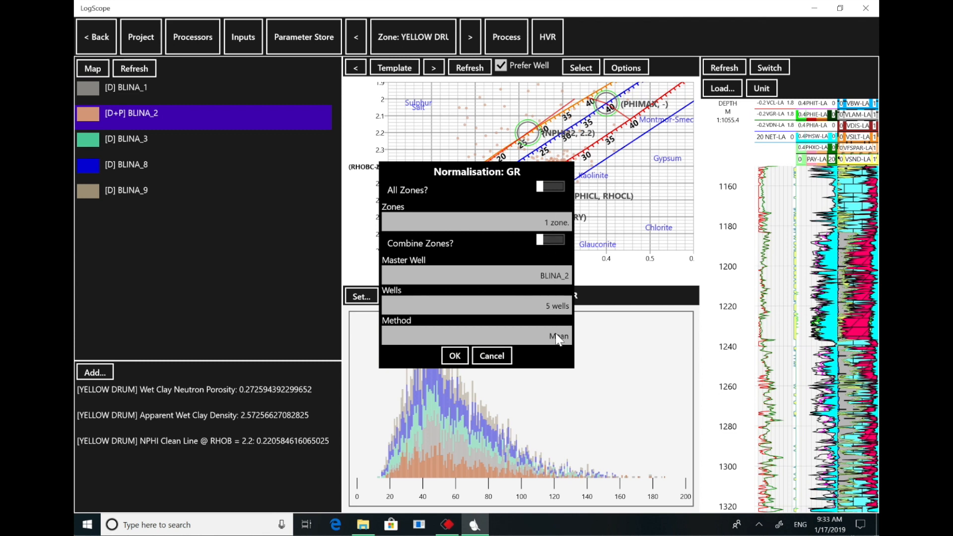
pyautogui.click(558, 338)
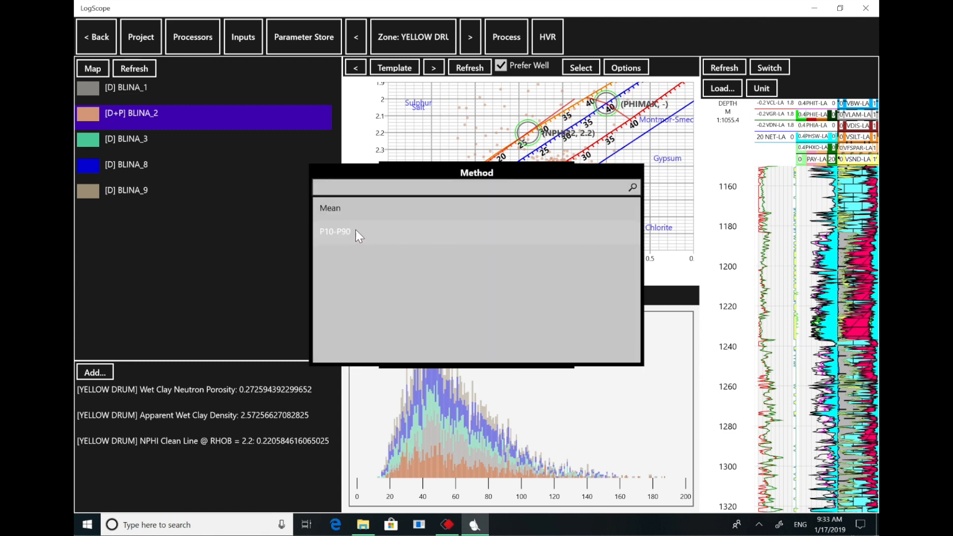
pyautogui.click(676, 272)
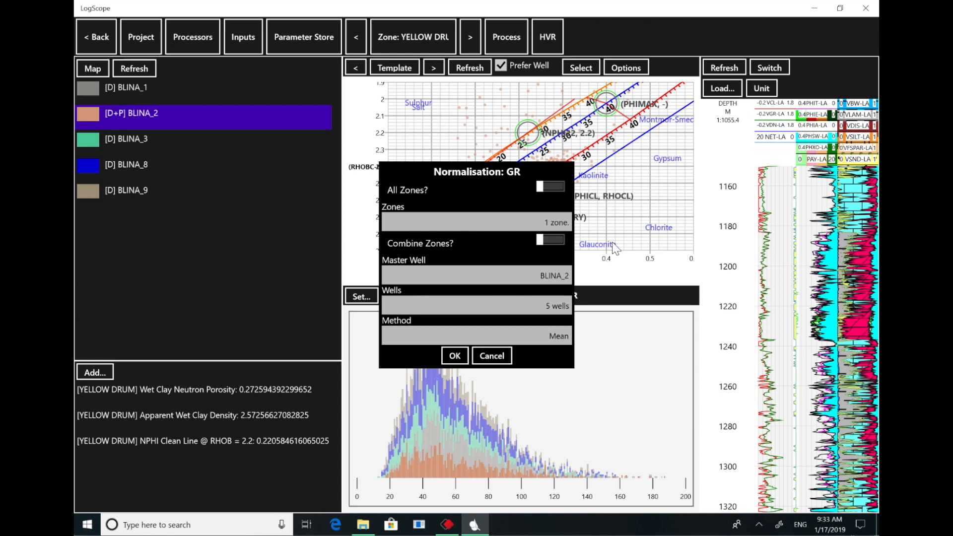
pyautogui.click(498, 357)
pyautogui.click(456, 357)
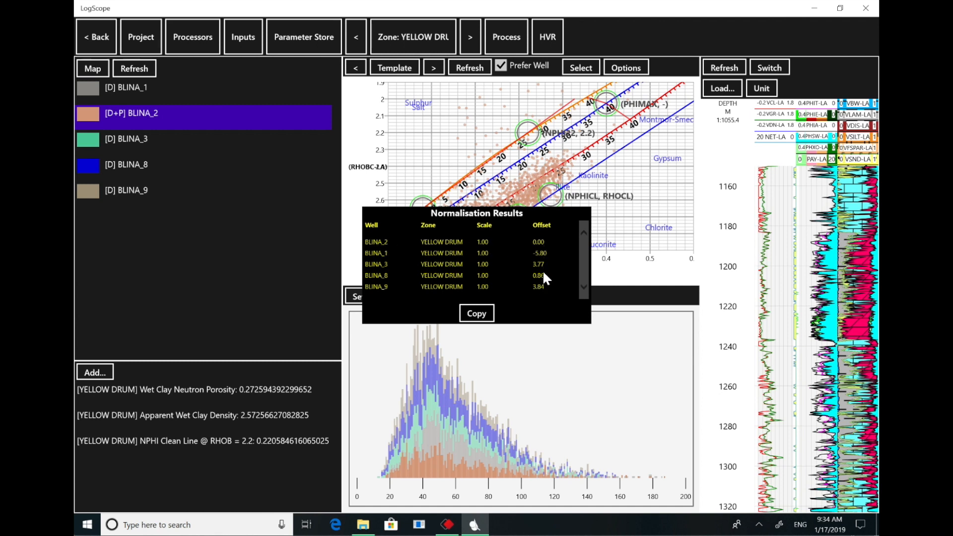
pyautogui.click(624, 320)
# - Reset the GR normalisation of the current zone for all five wells
pyautogui.click(463, 298)
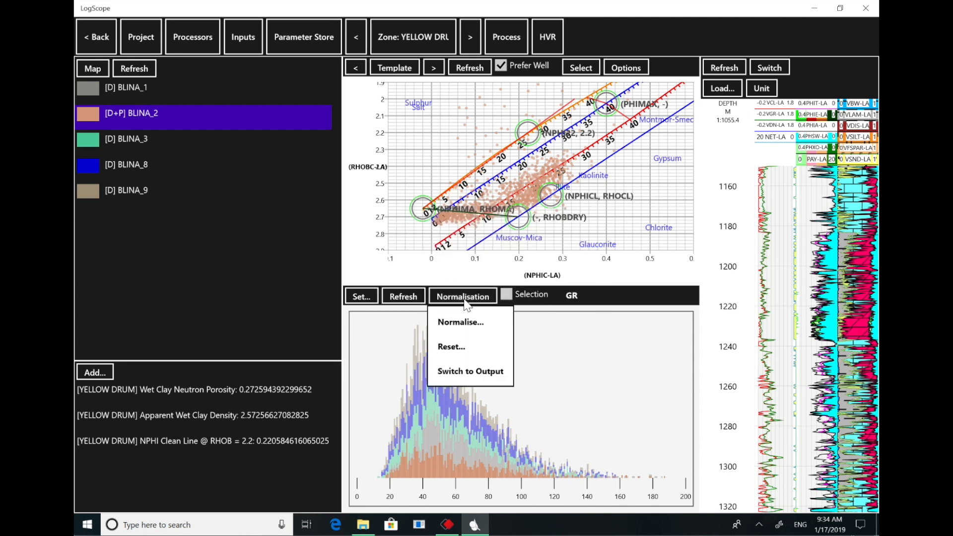
pyautogui.click(465, 350)
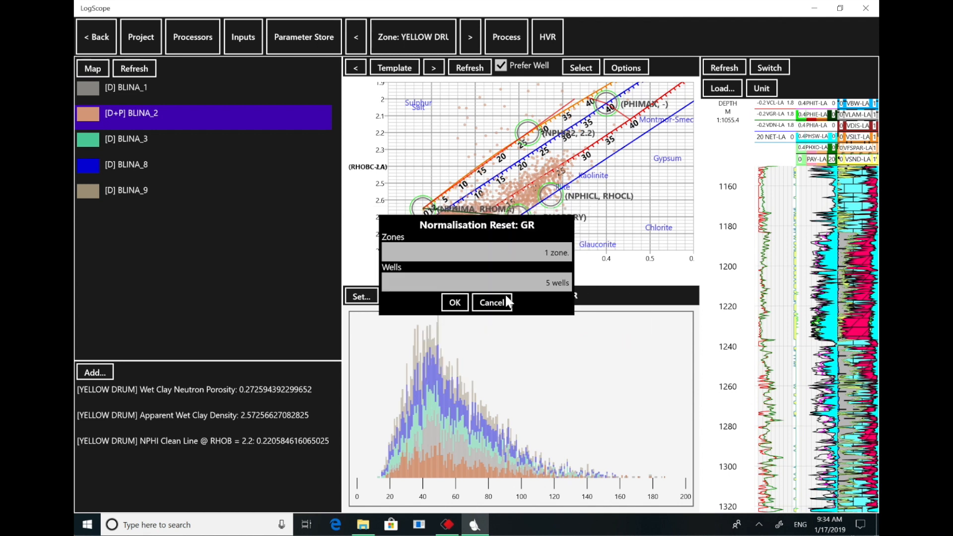
pyautogui.click(455, 304)
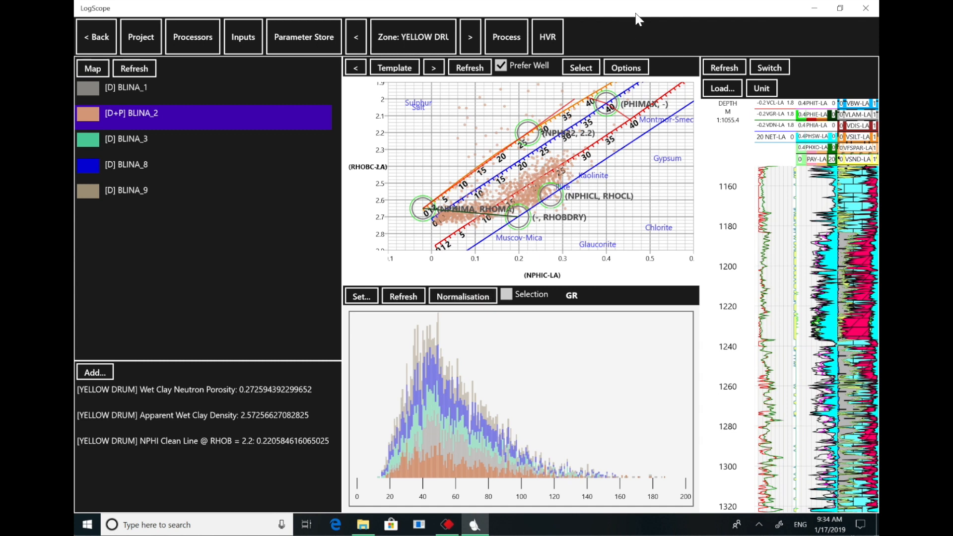
pyautogui.moveTo(473, 429)
pyautogui.mouseDown()
pyautogui.moveTo(595, 431)
pyautogui.moveTo(412, 421)
pyautogui.moveTo(474, 424)
pyautogui.moveTo(462, 428)
pyautogui.mouseUp()
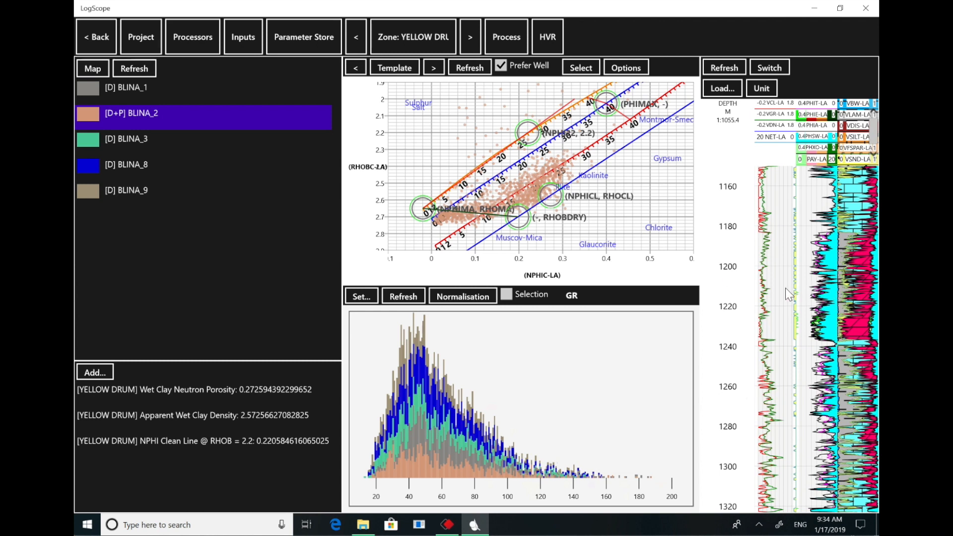
pyautogui.click(581, 67)
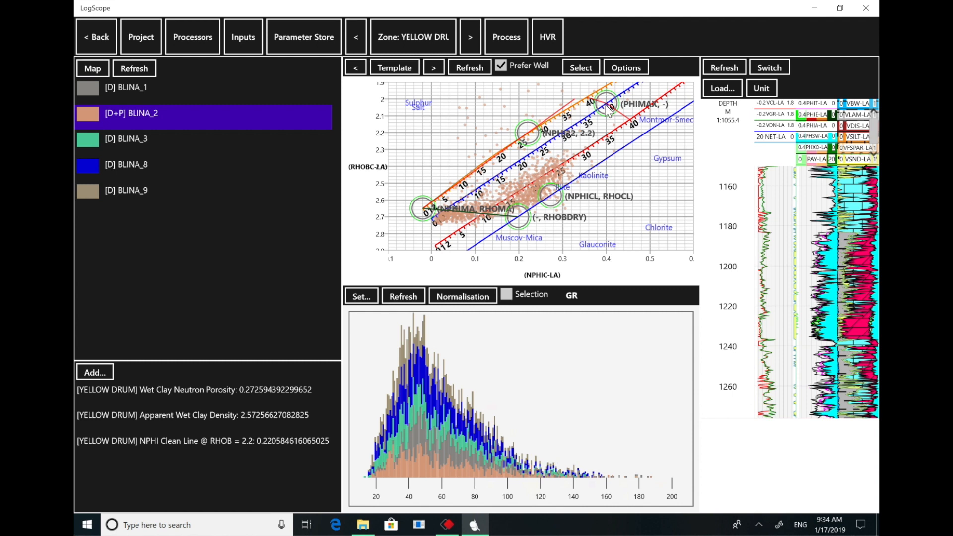
pyautogui.moveTo(850, 232); pyautogui.dragTo(850, 168)
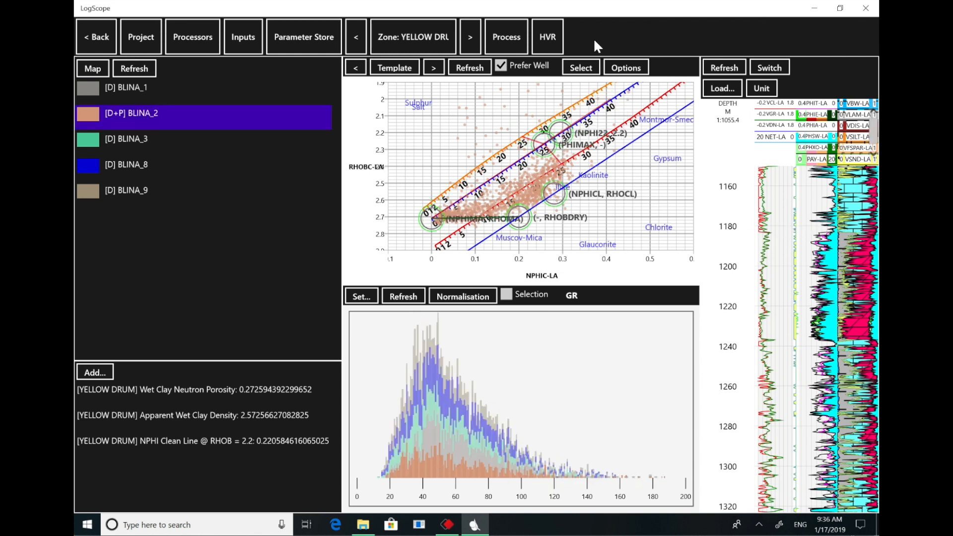
# - Run the Processing type on all zones and all wells, without Force Apply, and dismiss the results
pyautogui.click(510, 36)
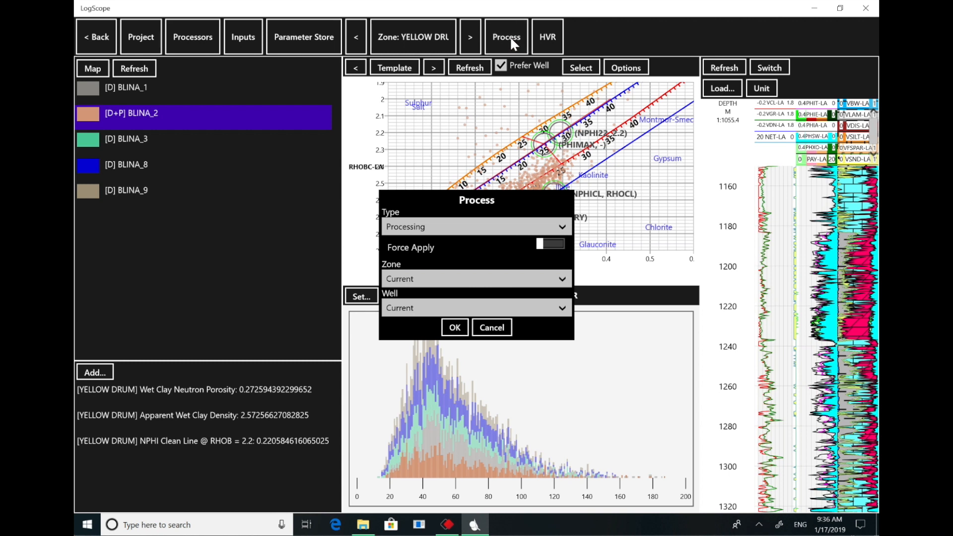
pyautogui.click(560, 228)
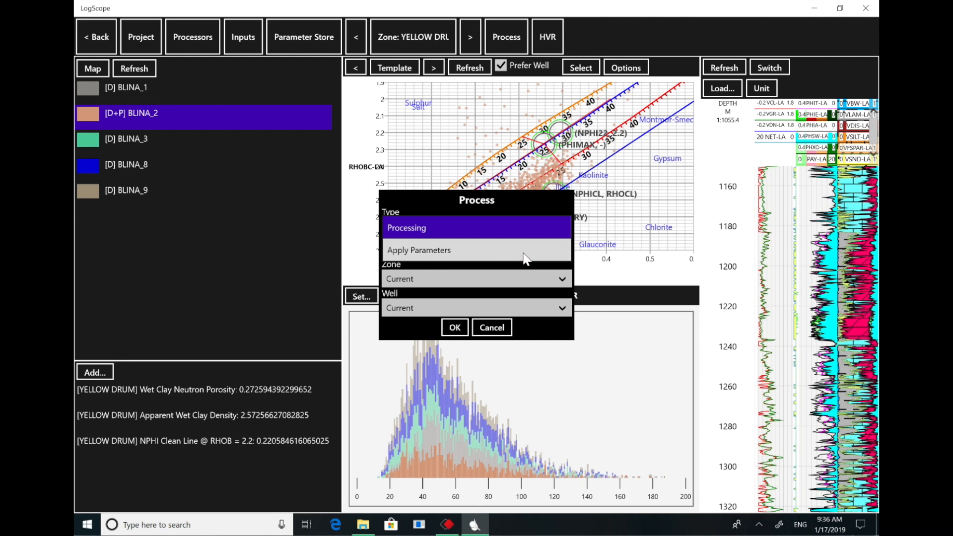
pyautogui.click(525, 250)
pyautogui.click(557, 223)
pyautogui.click(547, 210)
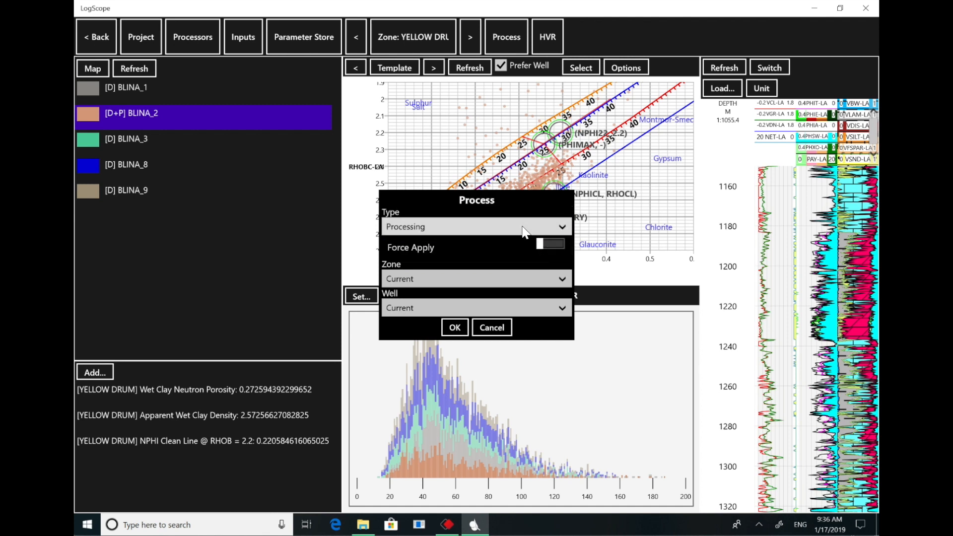
pyautogui.click(565, 278)
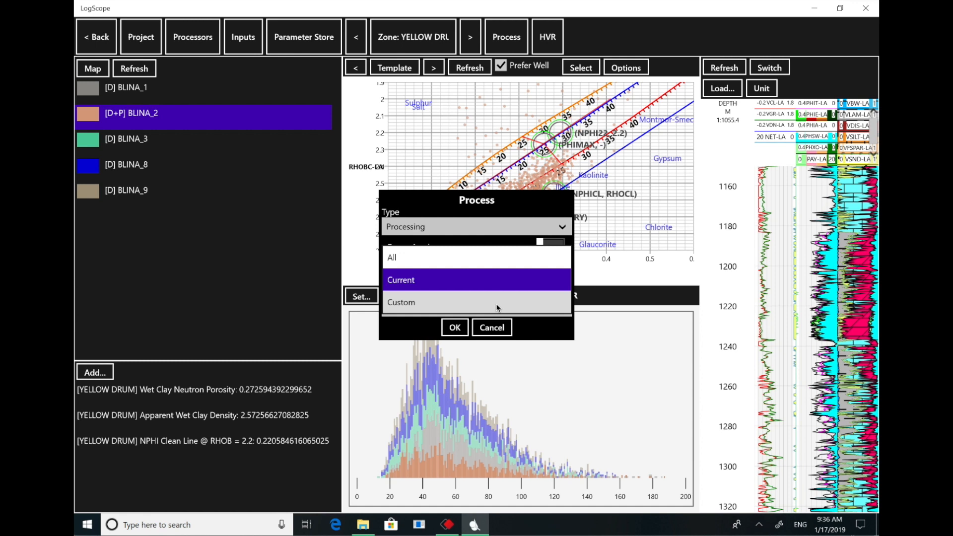
pyautogui.click(494, 257)
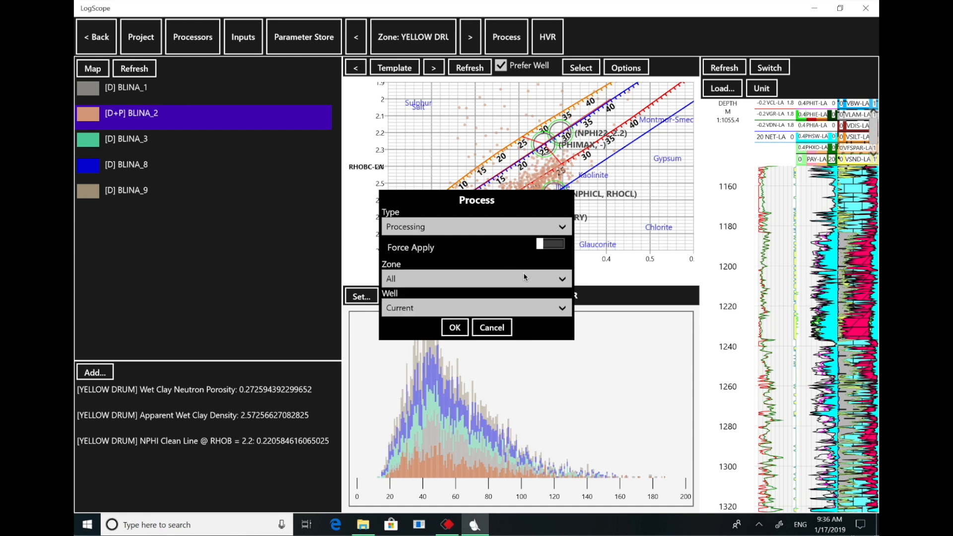
pyautogui.click(562, 311)
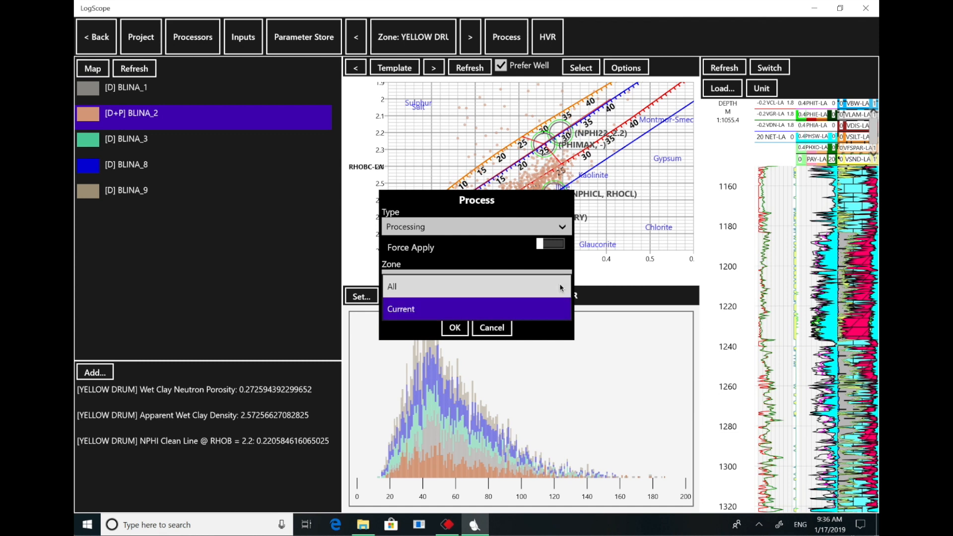
pyautogui.click(559, 284)
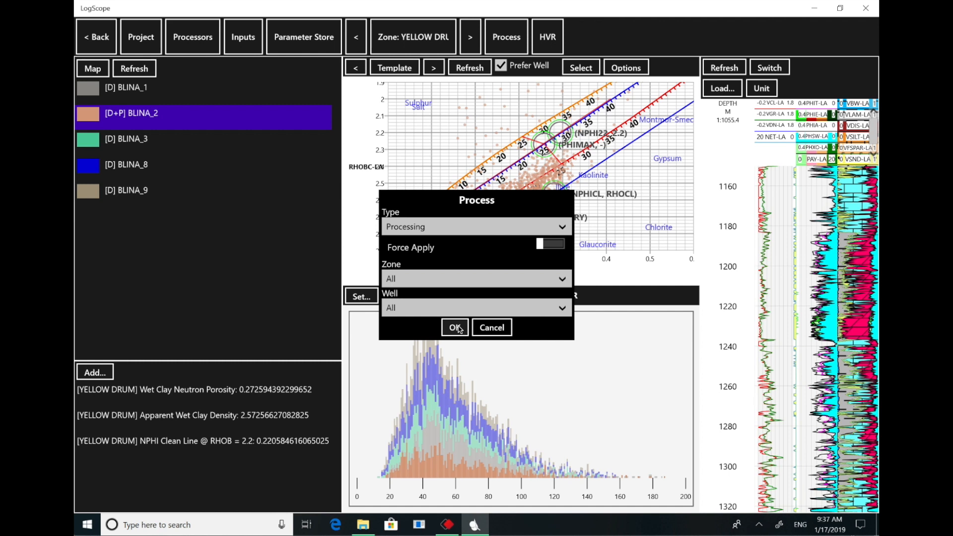
pyautogui.click(459, 329)
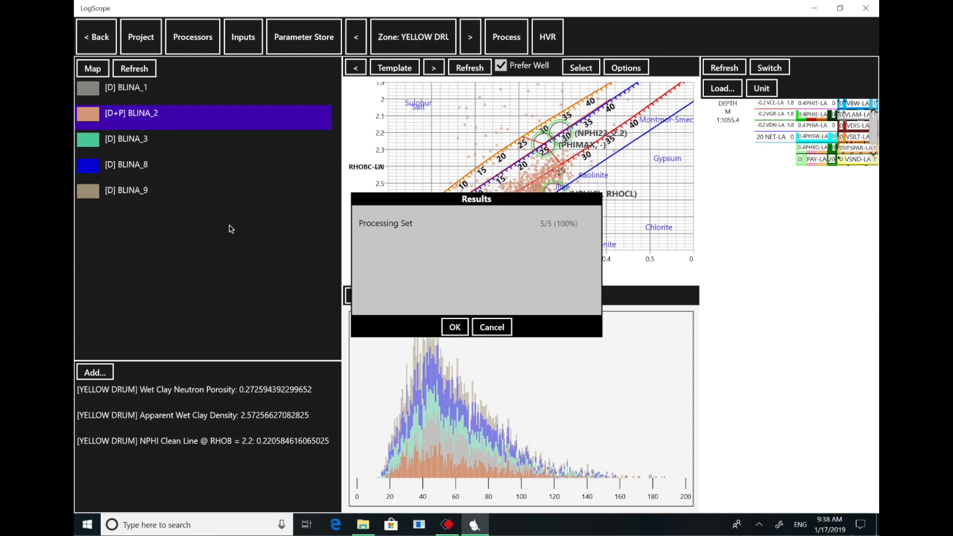
pyautogui.click(458, 327)
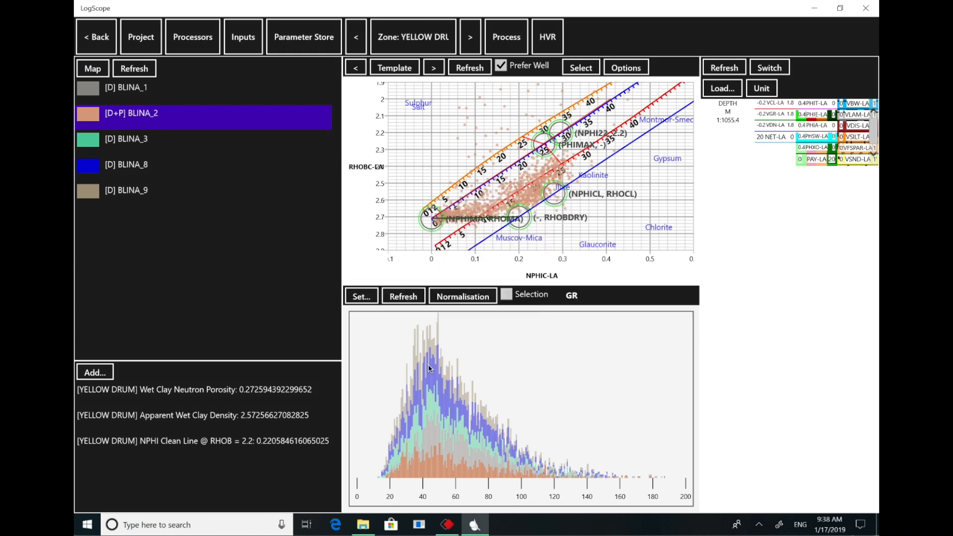
# - Refresh the neutron-density crossplot and view the data and log plots of BLINA_8 and BLINA_1
pyautogui.click(469, 67)
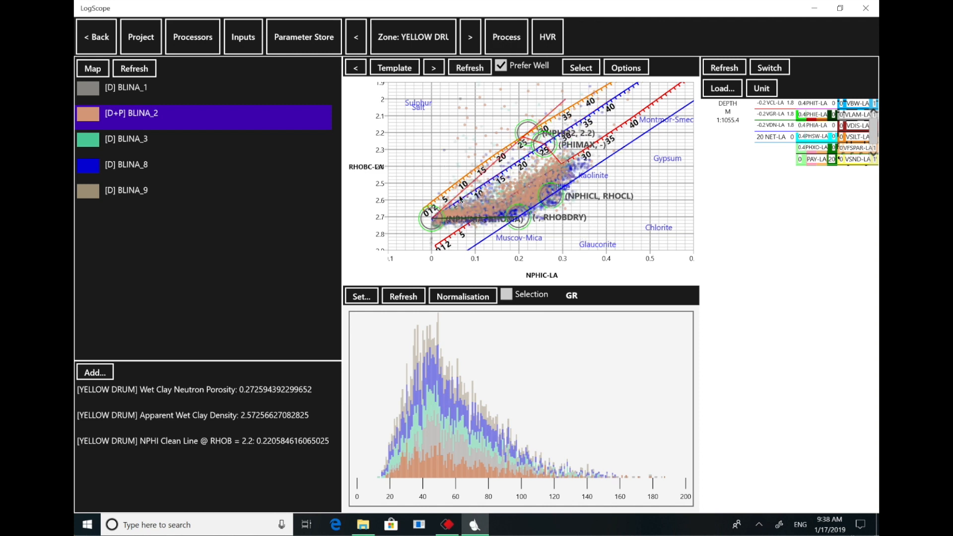
pyautogui.click(172, 164)
pyautogui.click(479, 68)
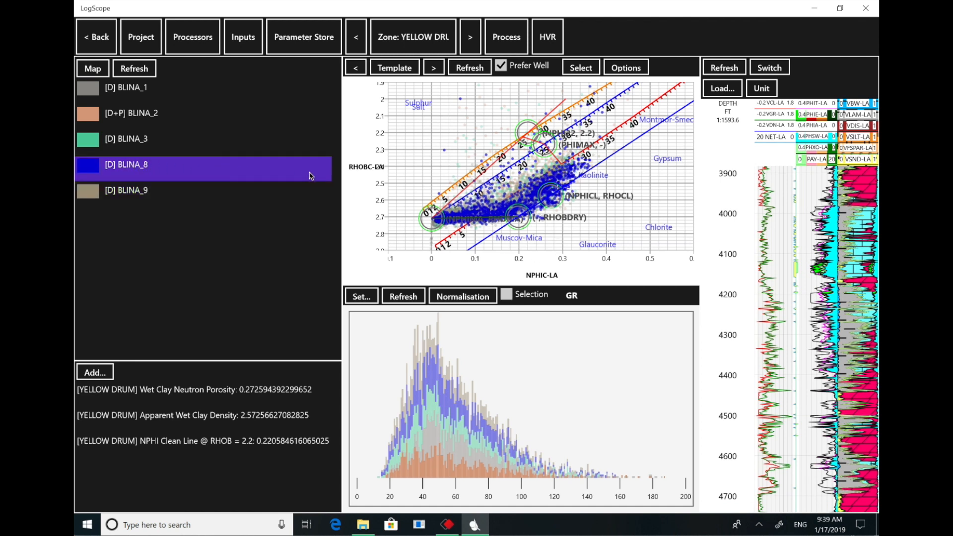
pyautogui.click(170, 90)
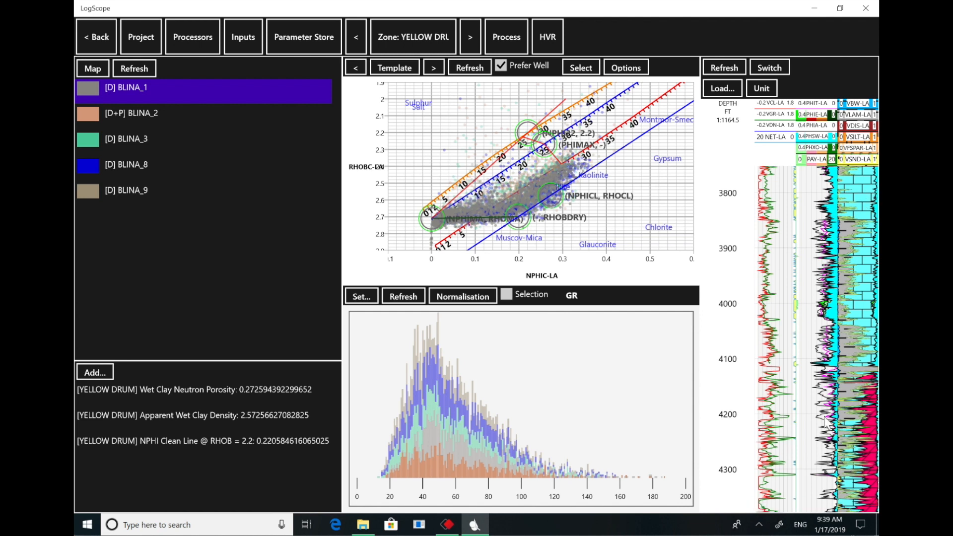
pyautogui.click(580, 67)
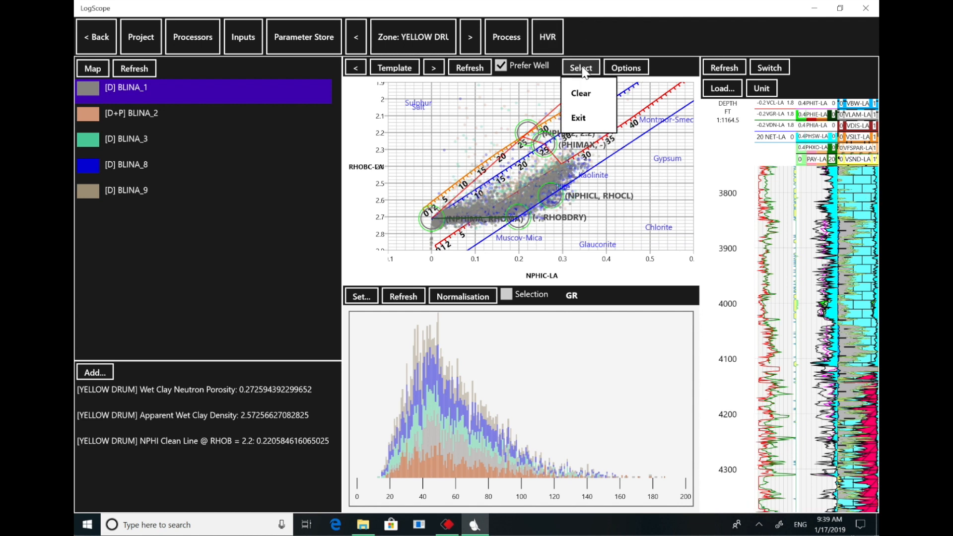
pyautogui.click(655, 84)
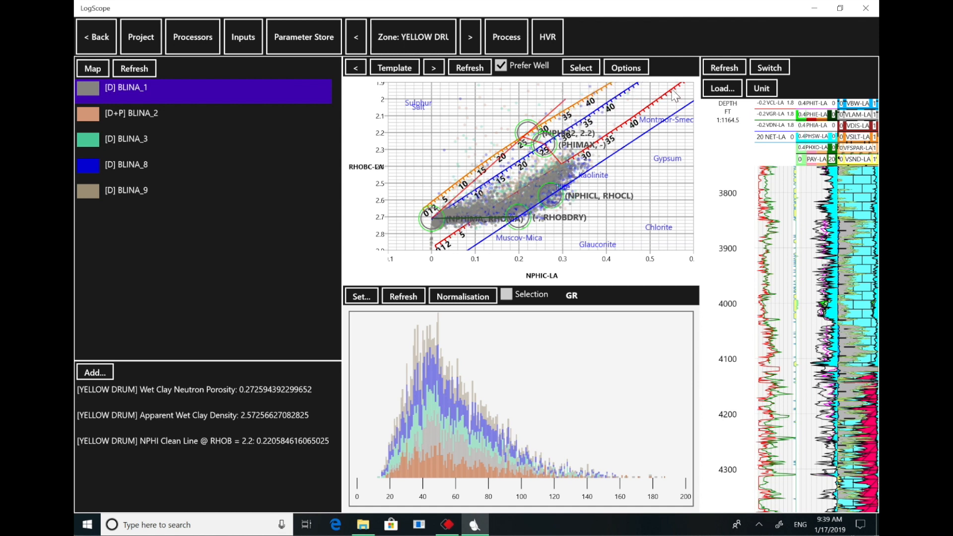
pyautogui.click(856, 370)
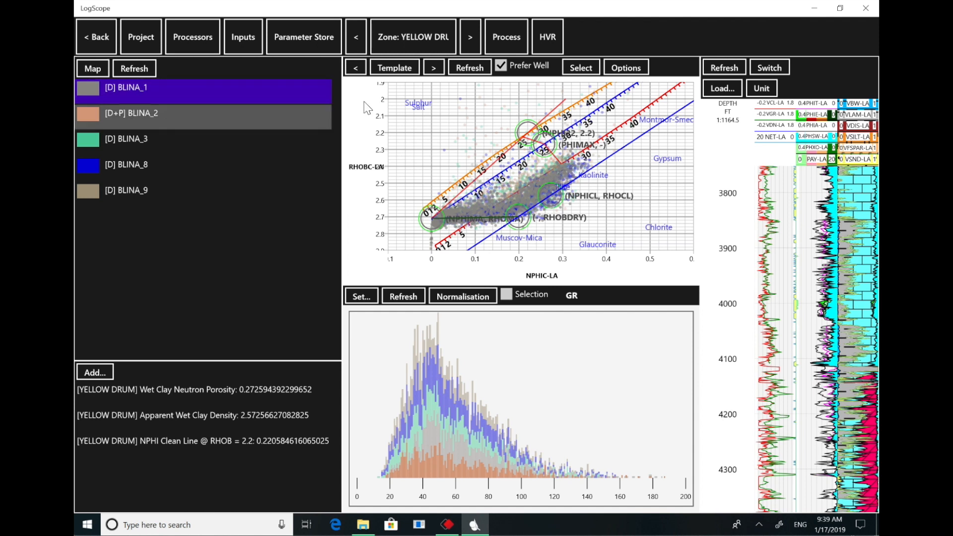
# - Display BLINA_2 and select its log plot interval from about 1209 to 1237 m to highlight the matching crossplot points
pyautogui.click(229, 114)
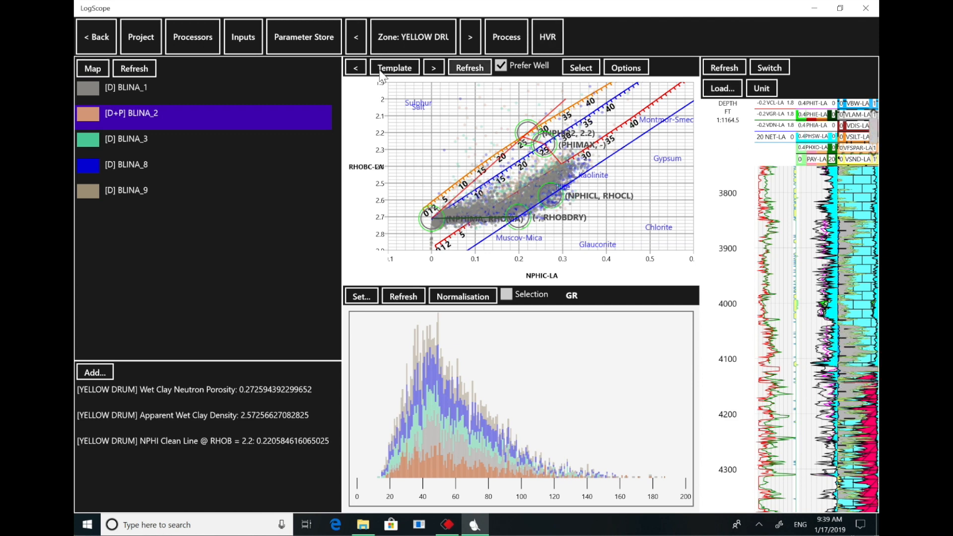
pyautogui.click(476, 69)
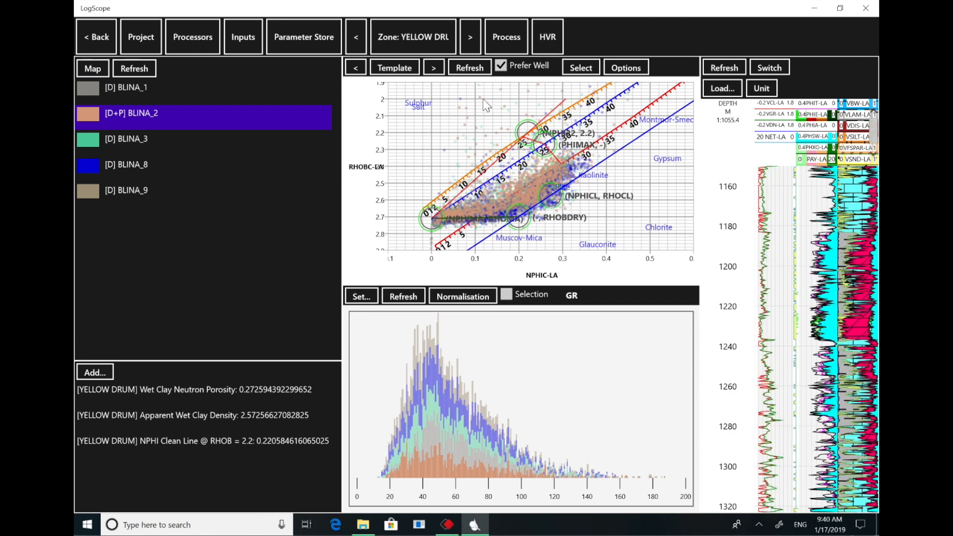
pyautogui.click(580, 67)
pyautogui.click(582, 120)
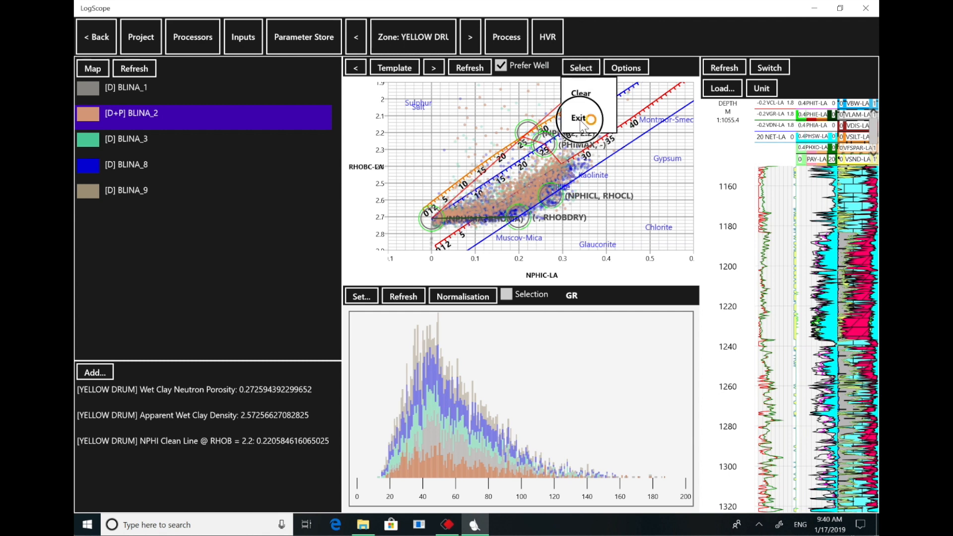
pyautogui.click(584, 70)
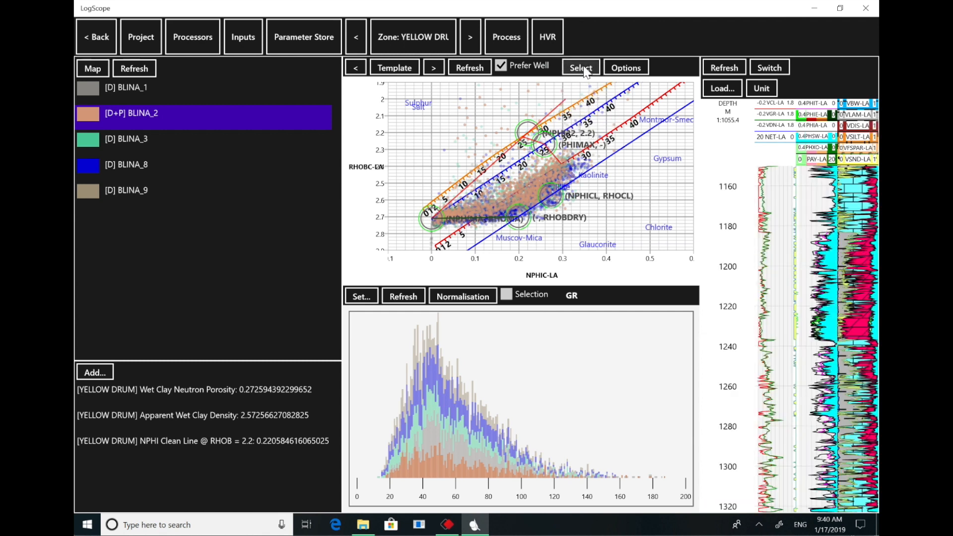
pyautogui.click(857, 343)
pyautogui.moveTo(858, 346); pyautogui.dragTo(856, 282)
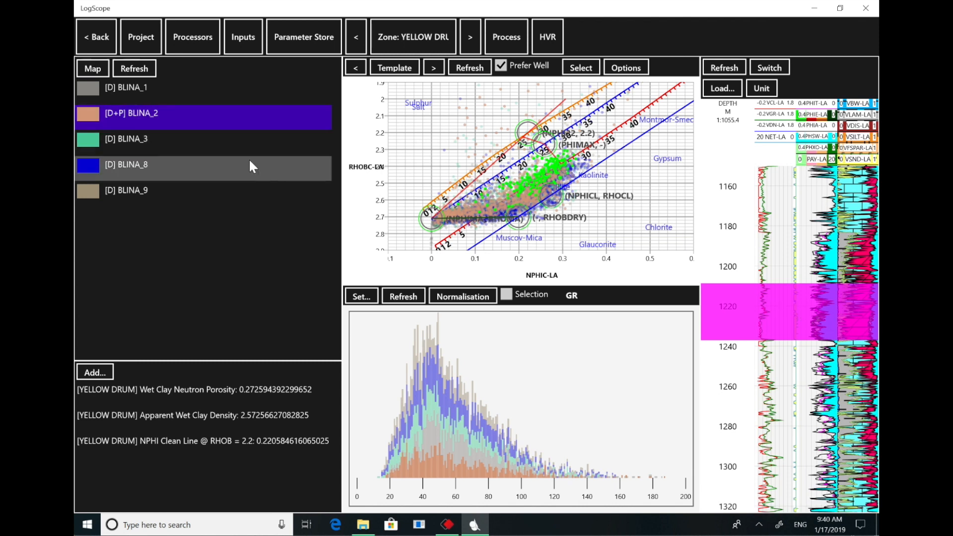
# - Display BLINA_8 in the crossplot and log plot and read its log values at several depths
pyautogui.click(214, 166)
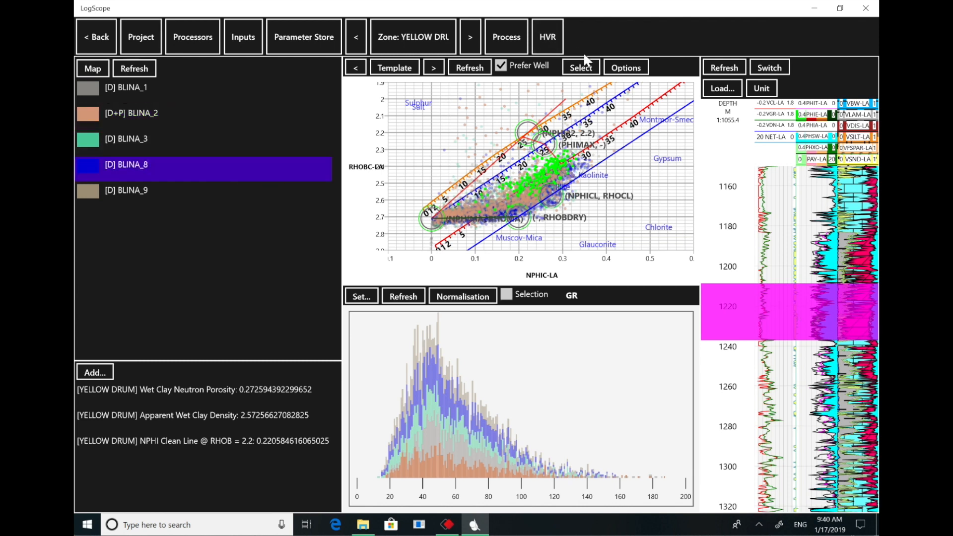
pyautogui.click(464, 71)
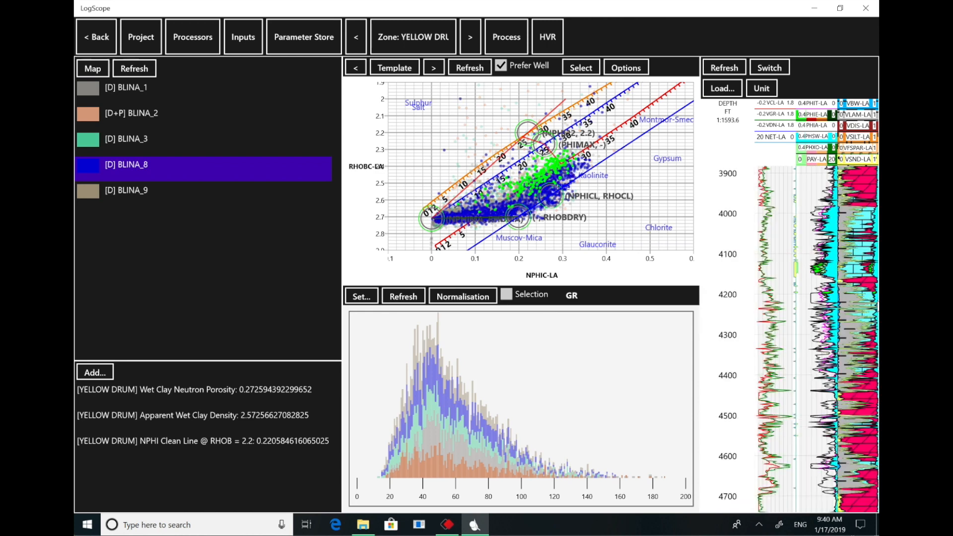
pyautogui.click(857, 458)
pyautogui.click(859, 455)
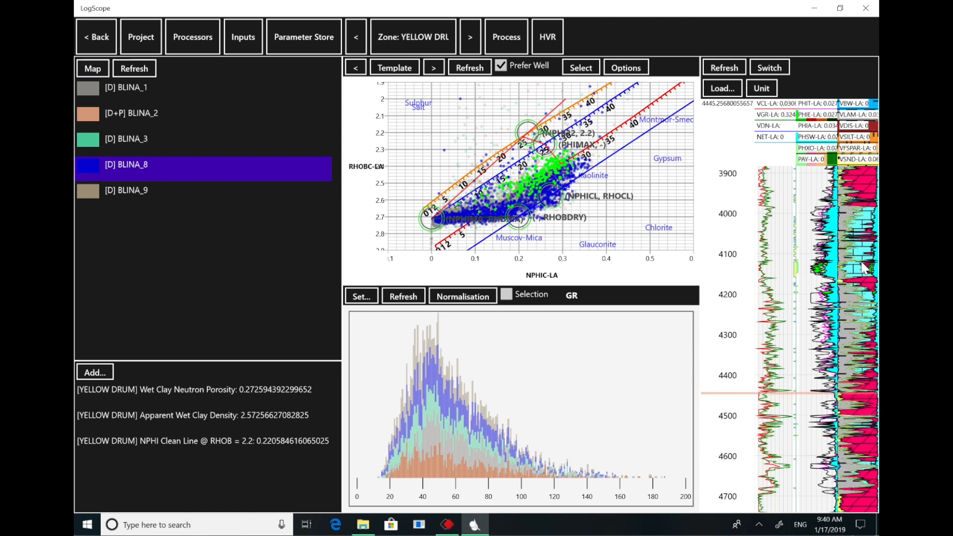
pyautogui.click(860, 207)
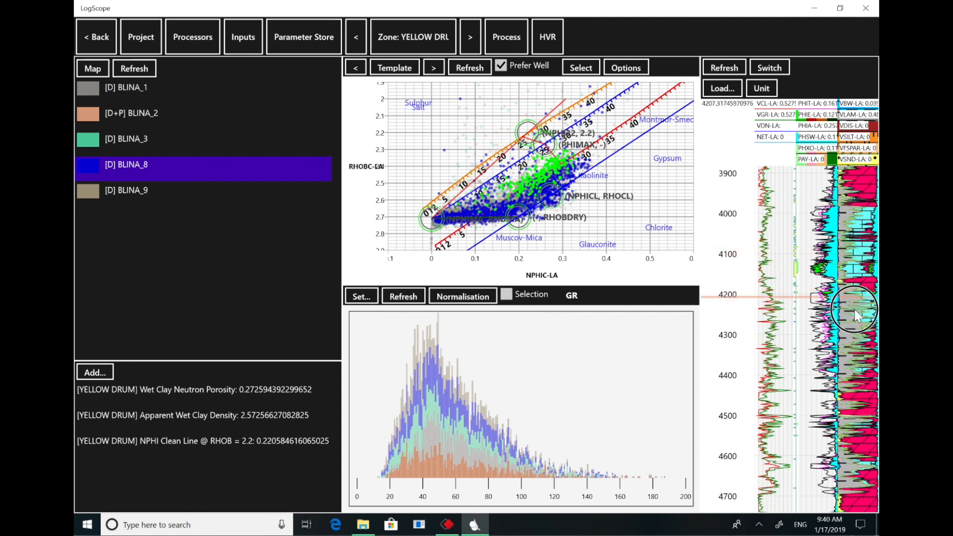
# - Update the parameter store for the current well and current zone
pyautogui.click(294, 43)
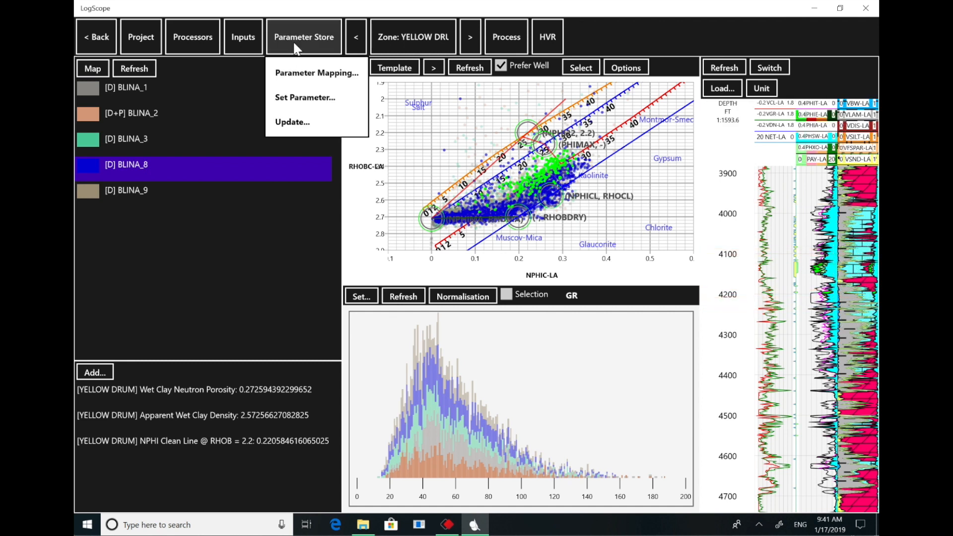
pyautogui.click(296, 121)
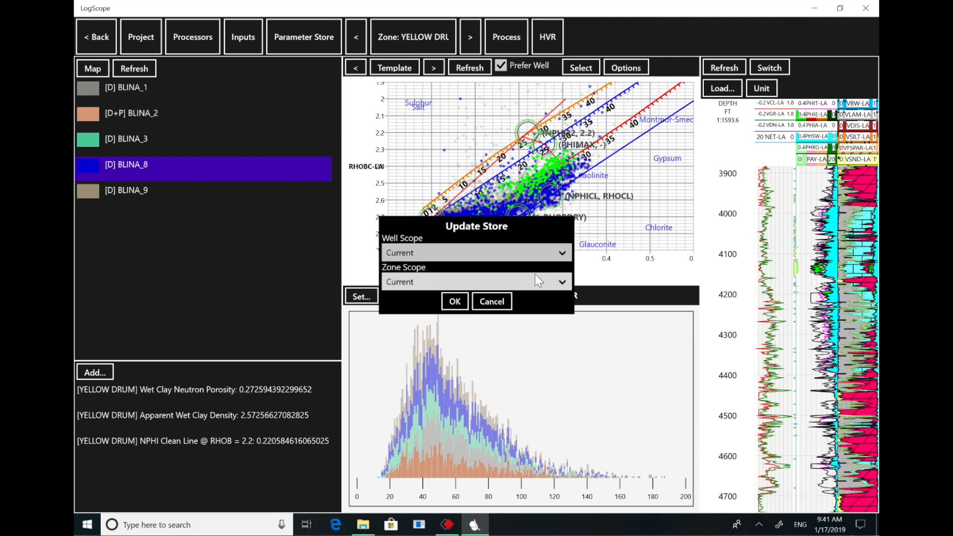
pyautogui.click(454, 301)
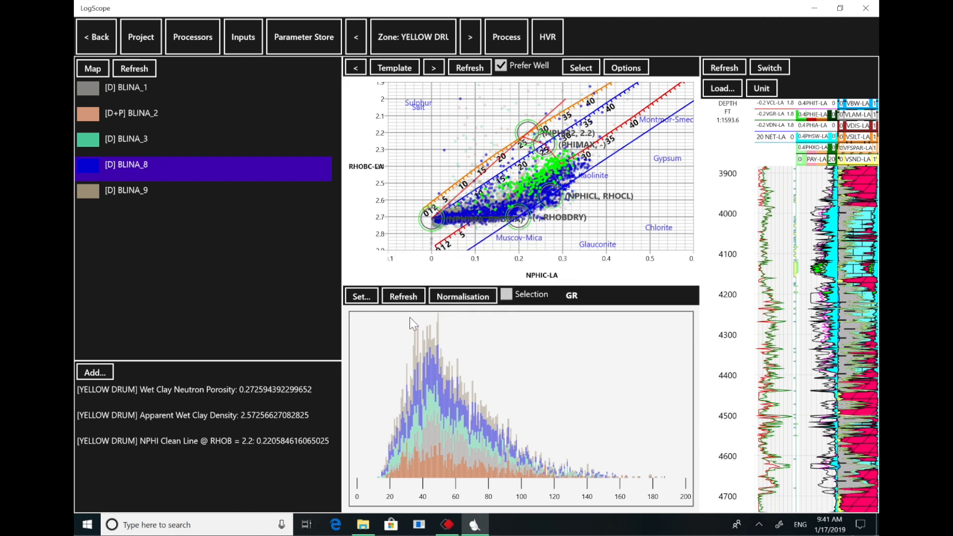
# - Update the parameter store for all wells in the current zone
pyautogui.click(317, 37)
pyautogui.click(314, 121)
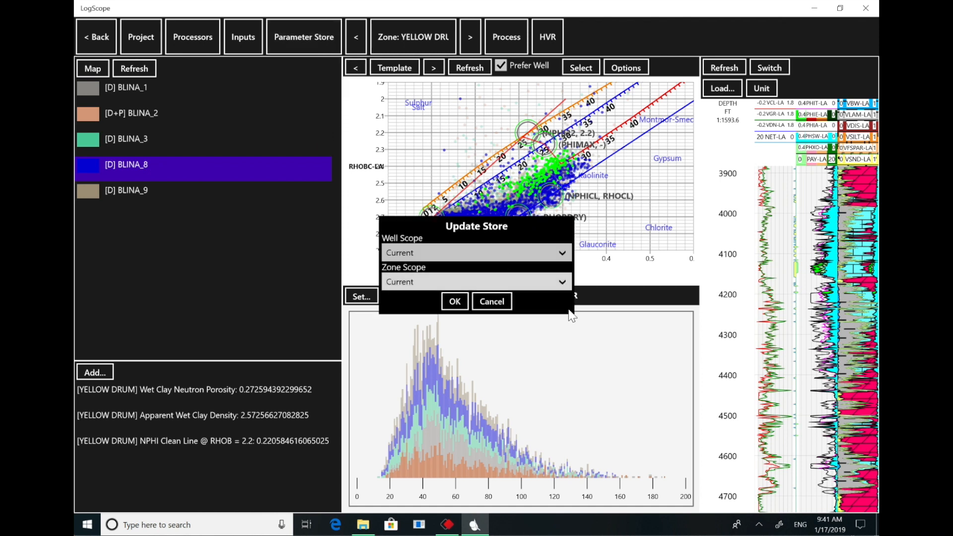
pyautogui.click(559, 250)
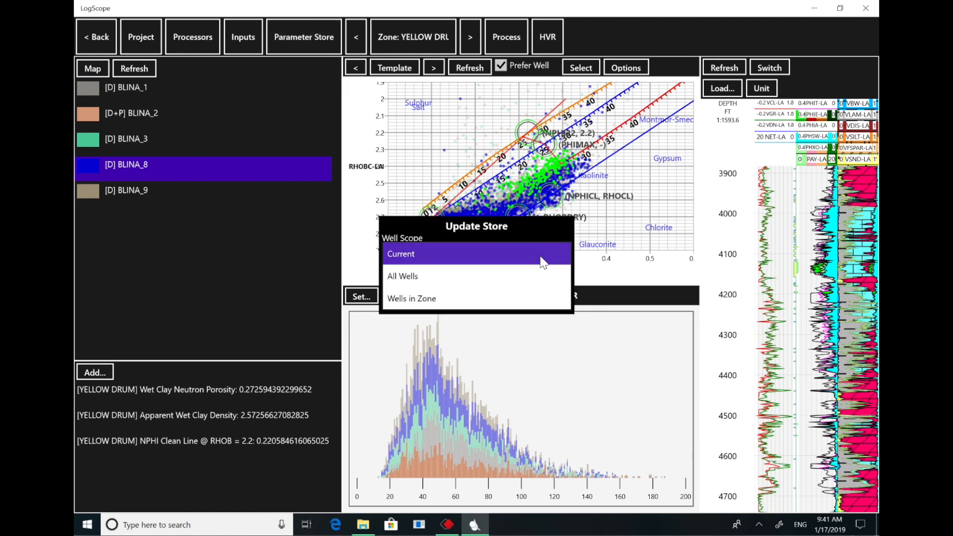
pyautogui.click(502, 281)
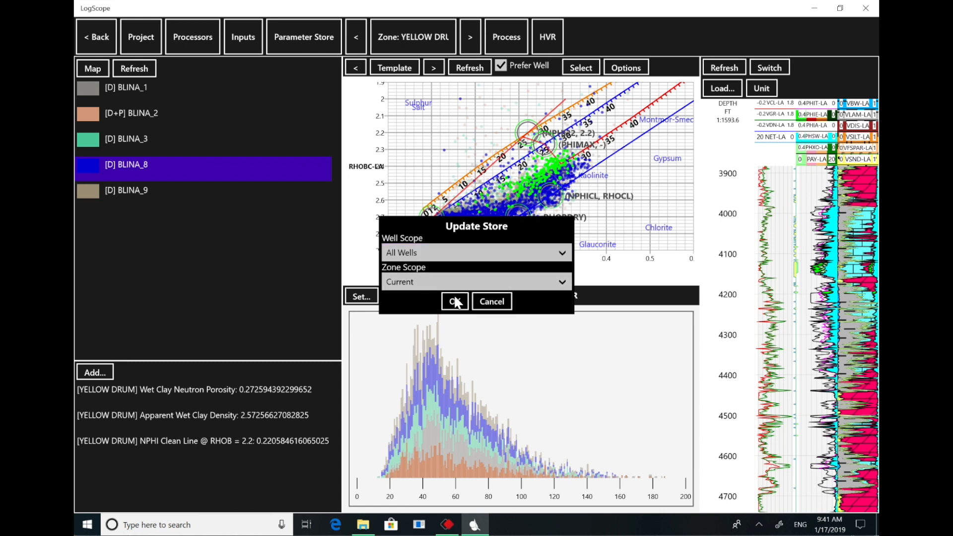
pyautogui.click(455, 301)
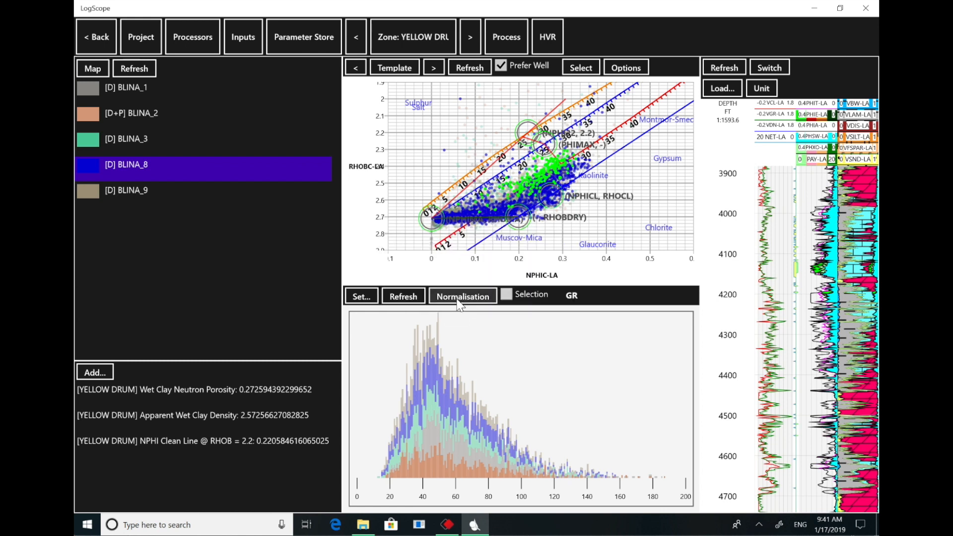
# - Refresh the well list for BLINA_2, switching to the WINDJANA zone and back to YELLOW DRUM to check the stored-parameter flags
pyautogui.click(144, 70)
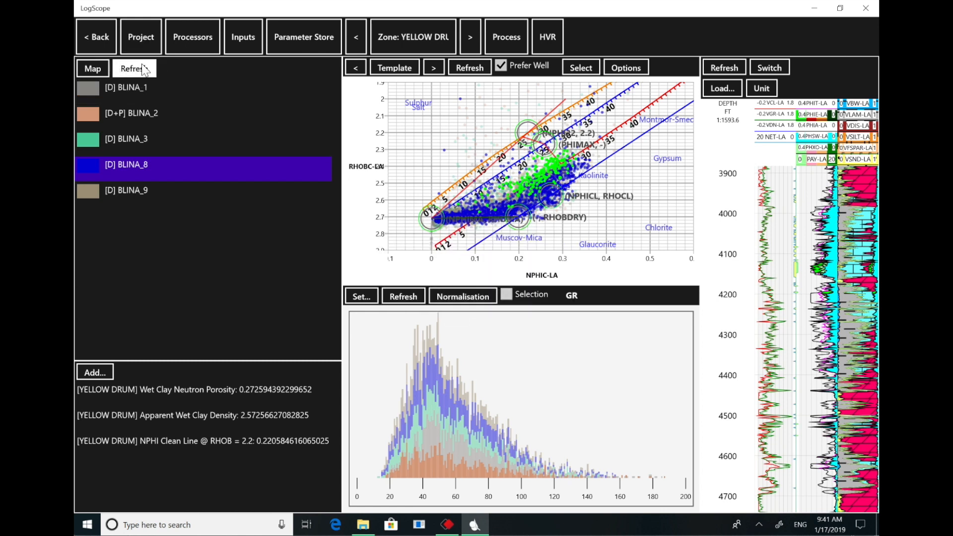
pyautogui.click(137, 112)
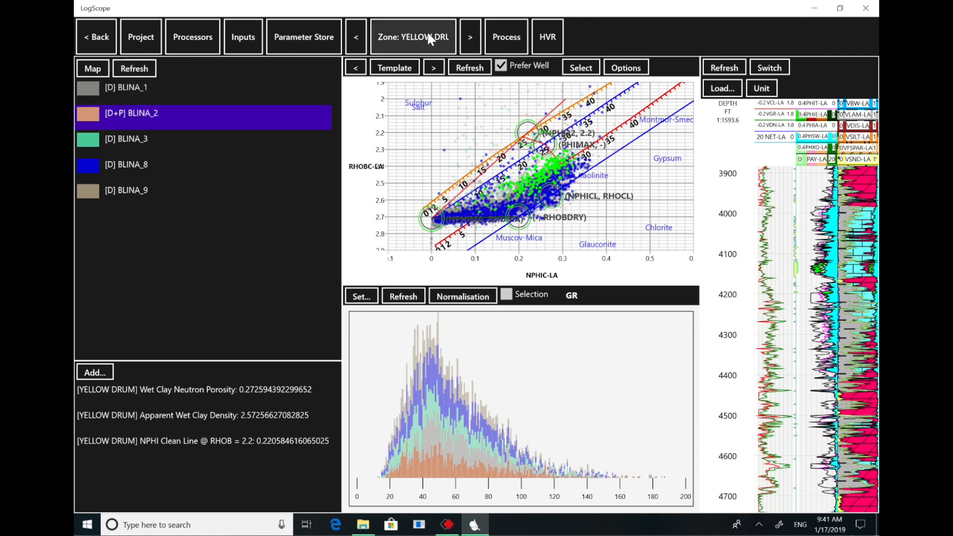
pyautogui.click(356, 37)
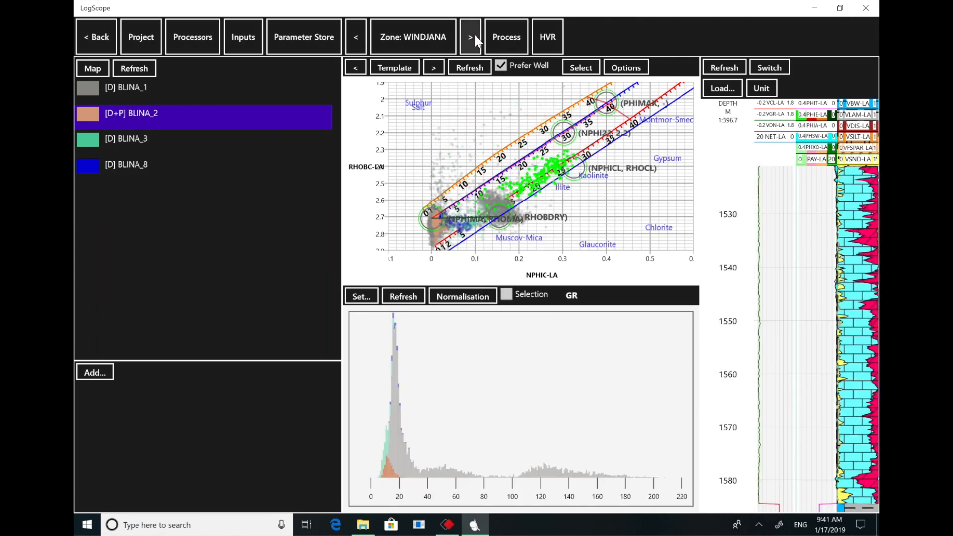
pyautogui.click(473, 36)
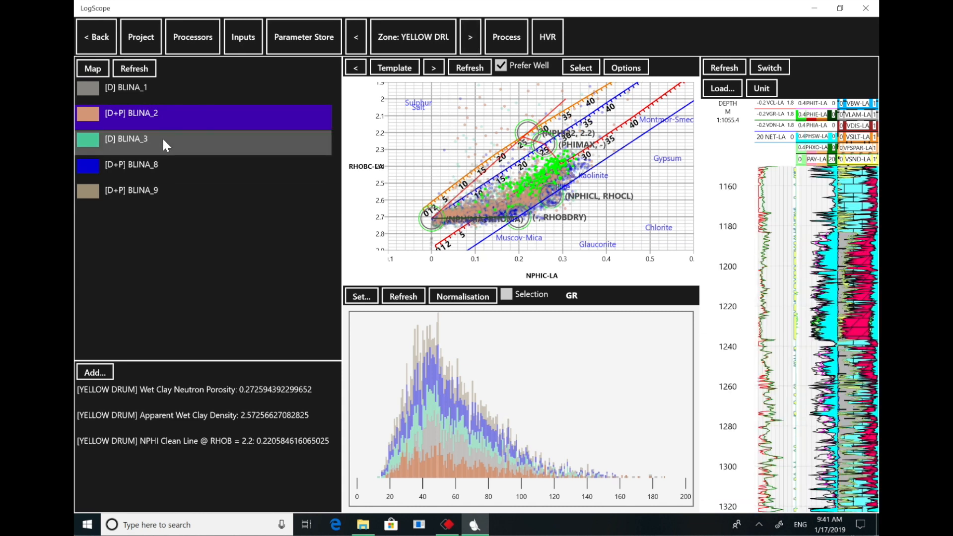
# - Exit the crossplot's selection mode to remove the highlighted points, with BLINA_8 selected
pyautogui.click(165, 165)
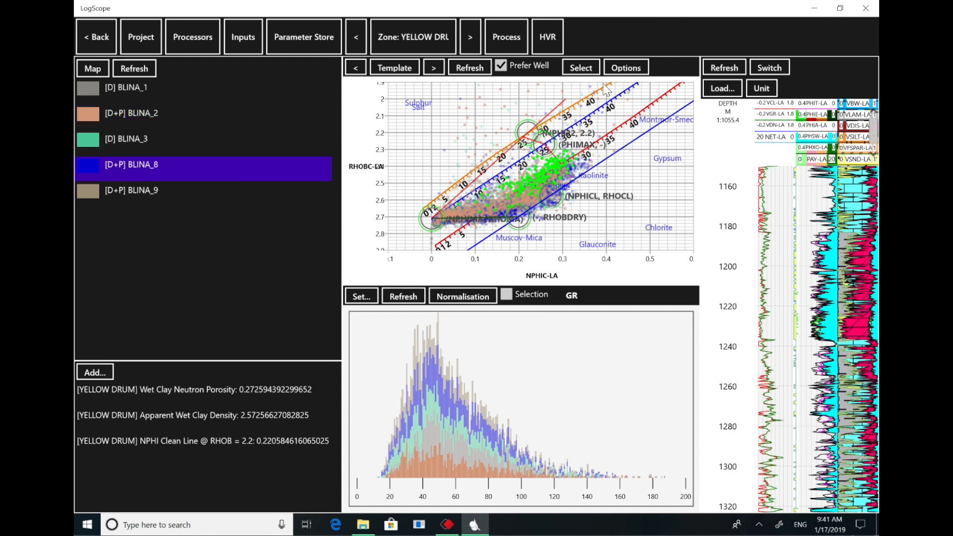
pyautogui.click(589, 76)
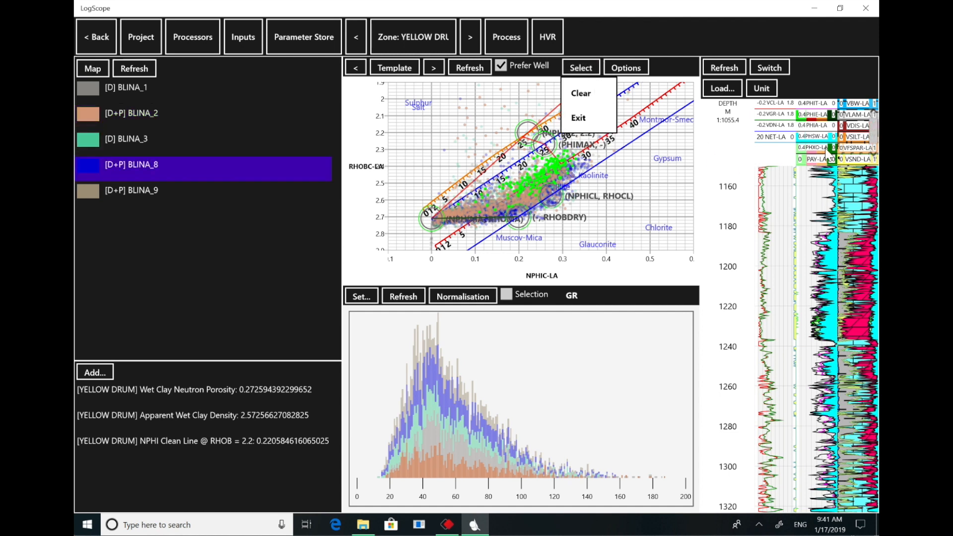
pyautogui.click(826, 212)
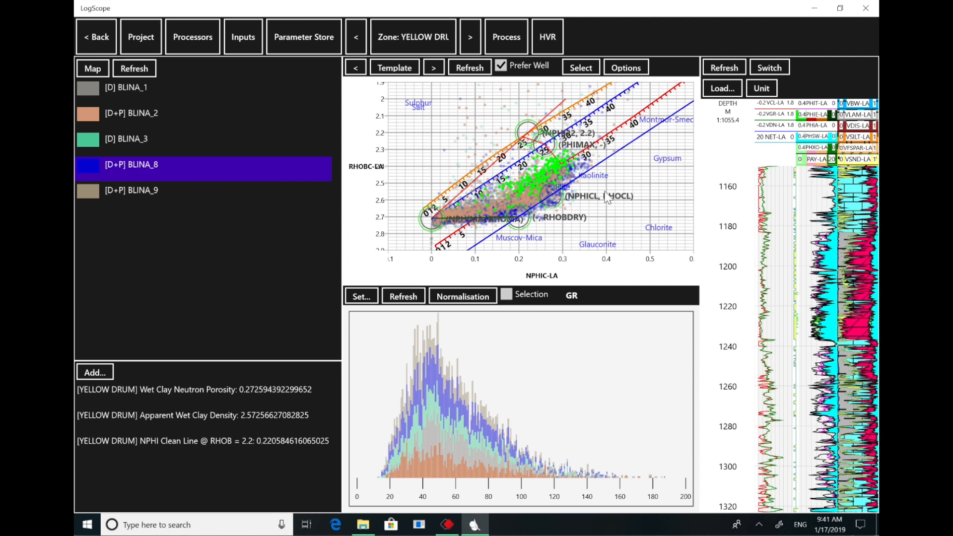
pyautogui.click(581, 68)
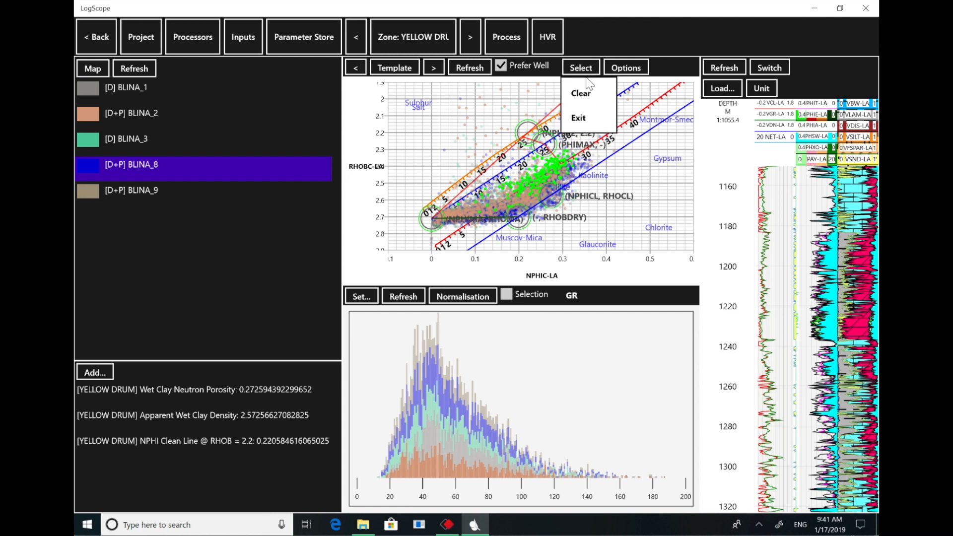
pyautogui.click(592, 119)
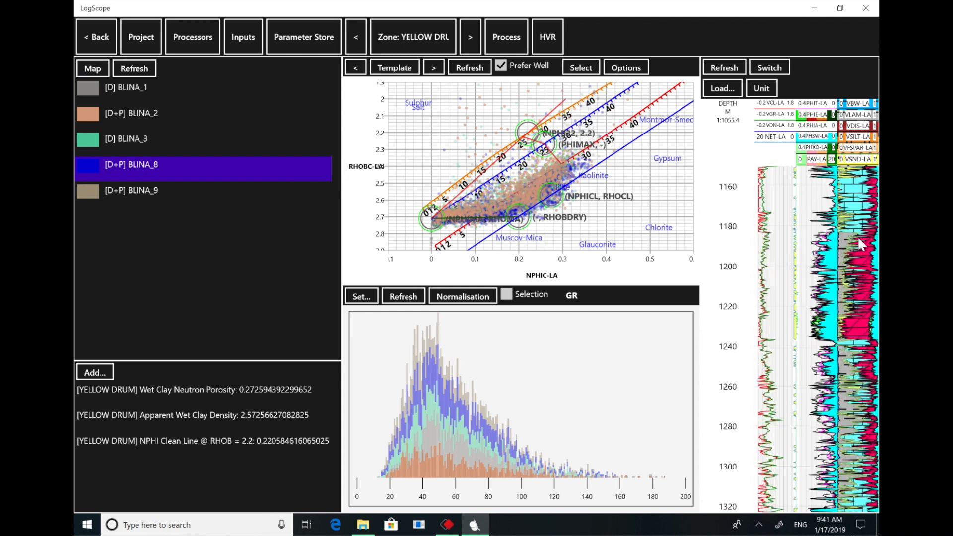
# - Highlight the log plot interval from about 1162 to 1185 m in the crossplot, and exit selection mode with BLINA_3 selected
pyautogui.moveTo(858, 236); pyautogui.dragTo(856, 190)
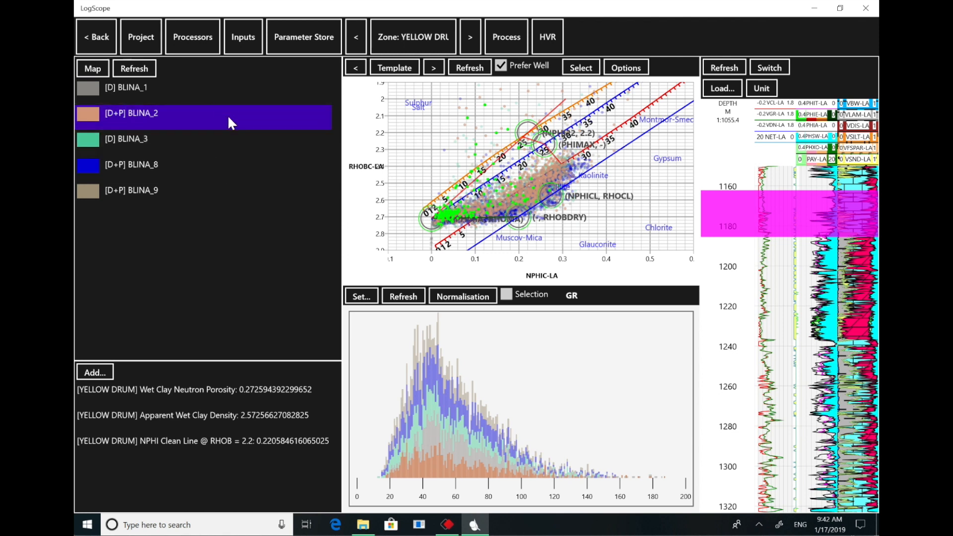
pyautogui.click(248, 144)
pyautogui.click(580, 68)
pyautogui.click(582, 119)
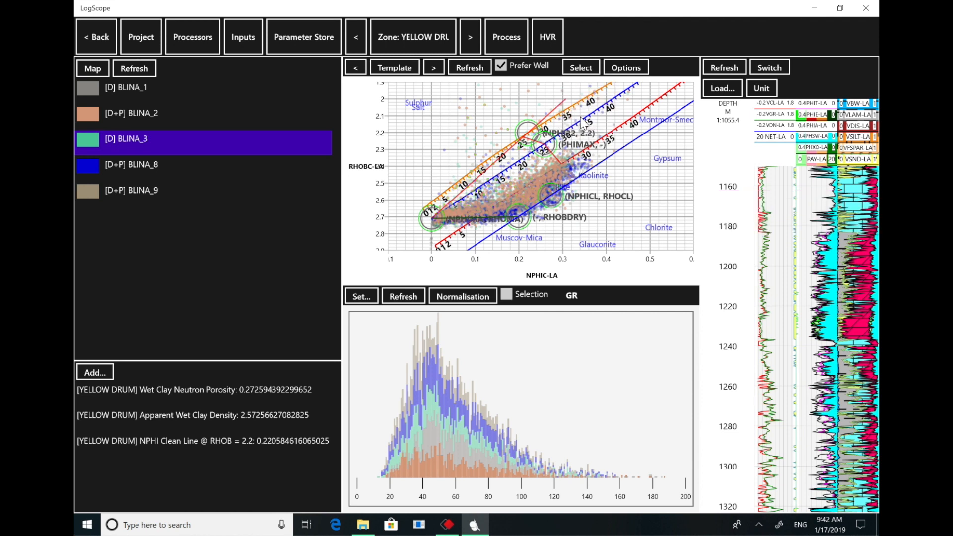
# - Display BLINA_3 in the crossplot, highlight its log interval from about 3805 to 3910 ft, and exit selection mode
pyautogui.click(477, 70)
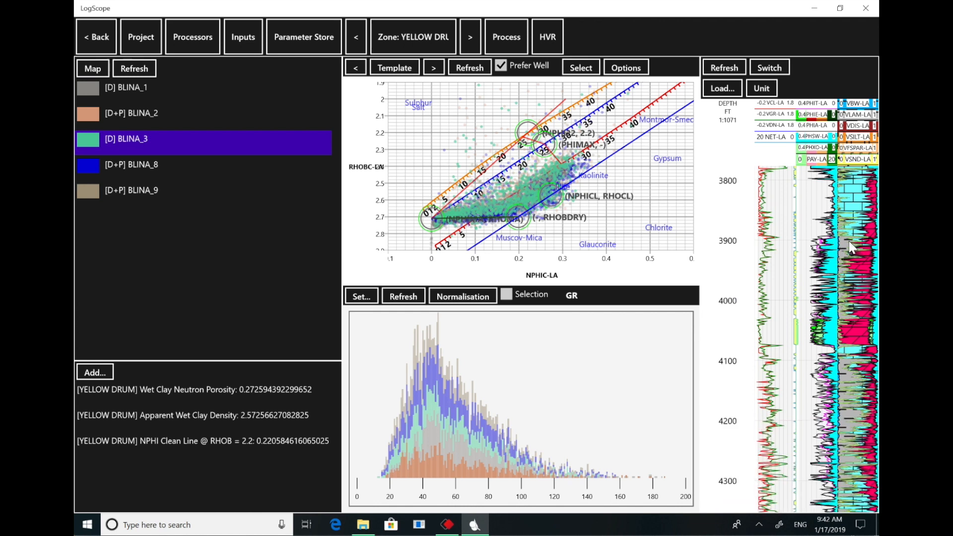
pyautogui.click(589, 63)
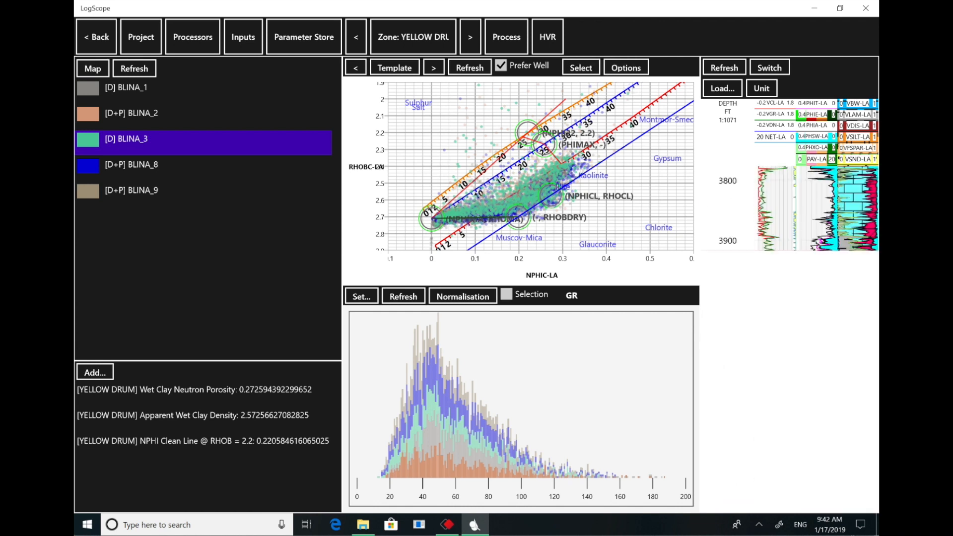
pyautogui.click(863, 253)
pyautogui.moveTo(863, 253); pyautogui.dragTo(862, 184)
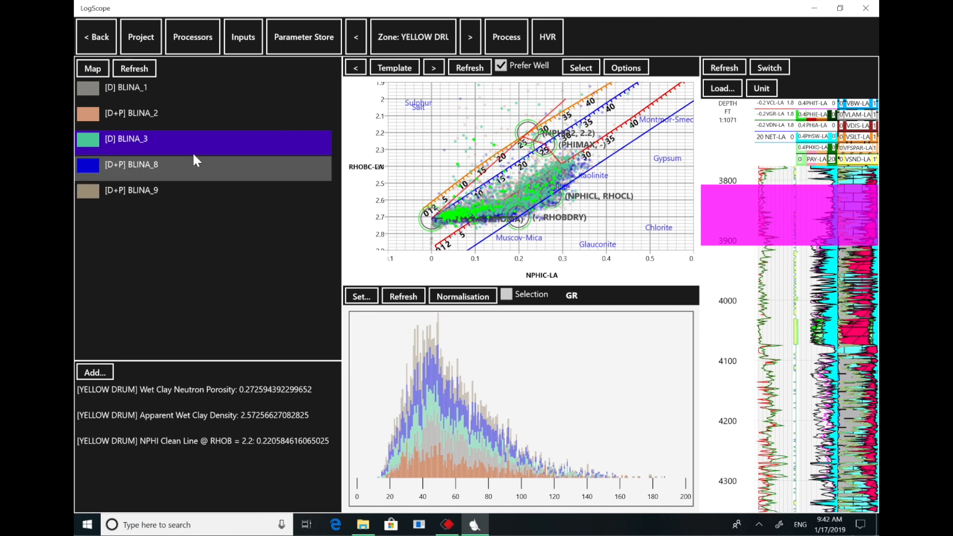
pyautogui.click(592, 72)
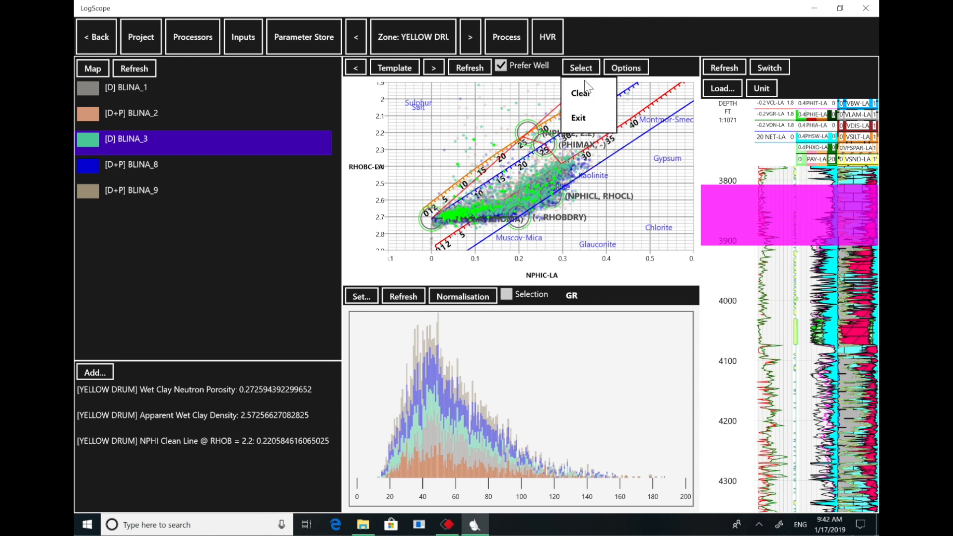
pyautogui.click(583, 121)
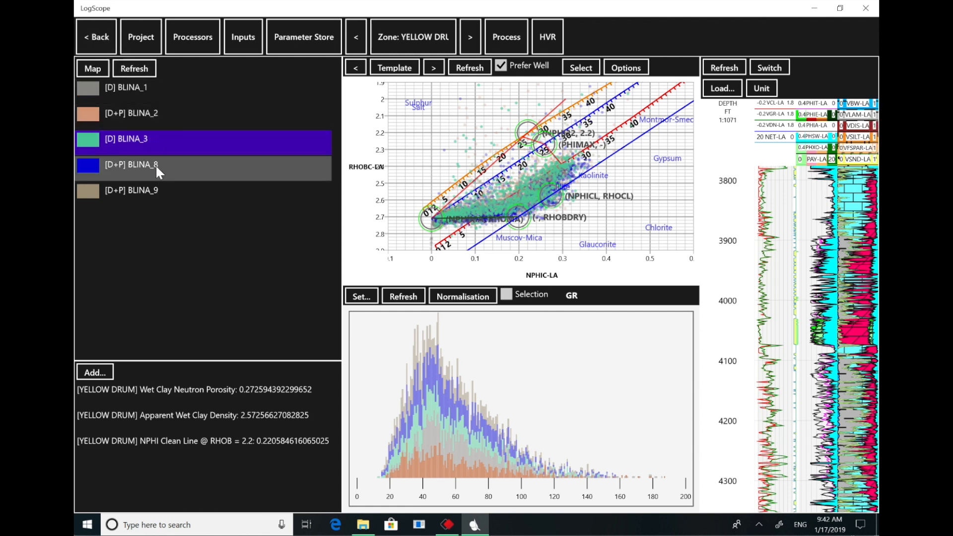
# - Export the multi-well HVR results as MW-HVR.csv to the Canning Basin folder in Documents and dismiss the Windows notification
pyautogui.click(153, 139)
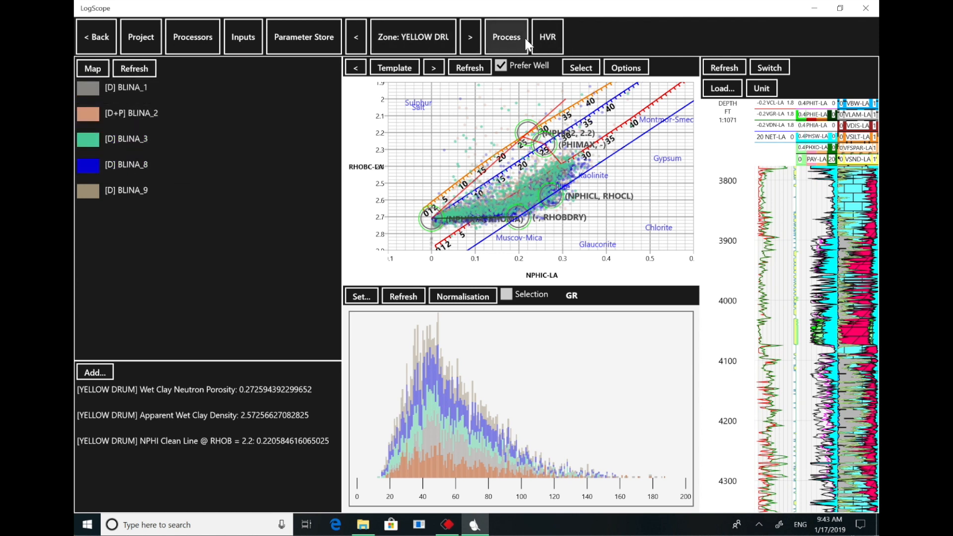
pyautogui.click(556, 43)
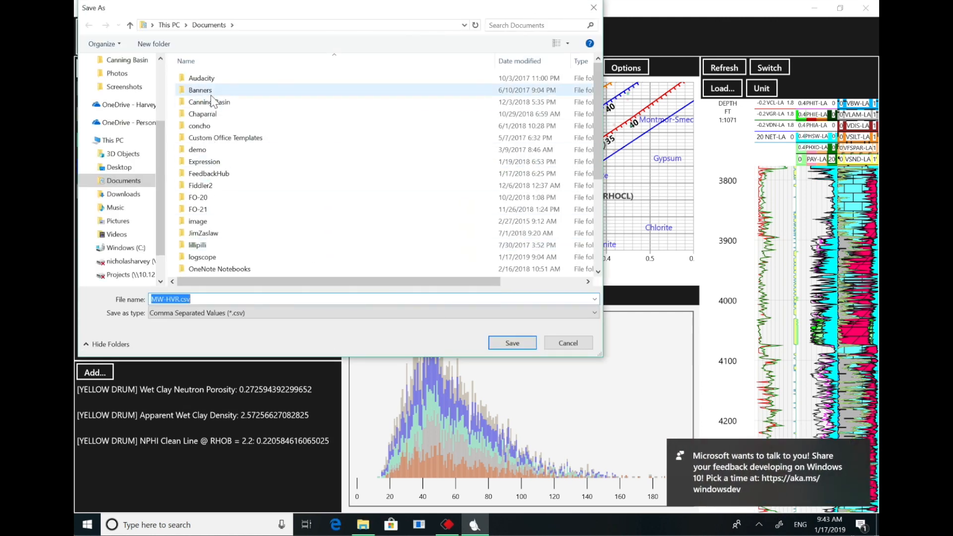
pyautogui.click(216, 105)
pyautogui.doubleClick(216, 105)
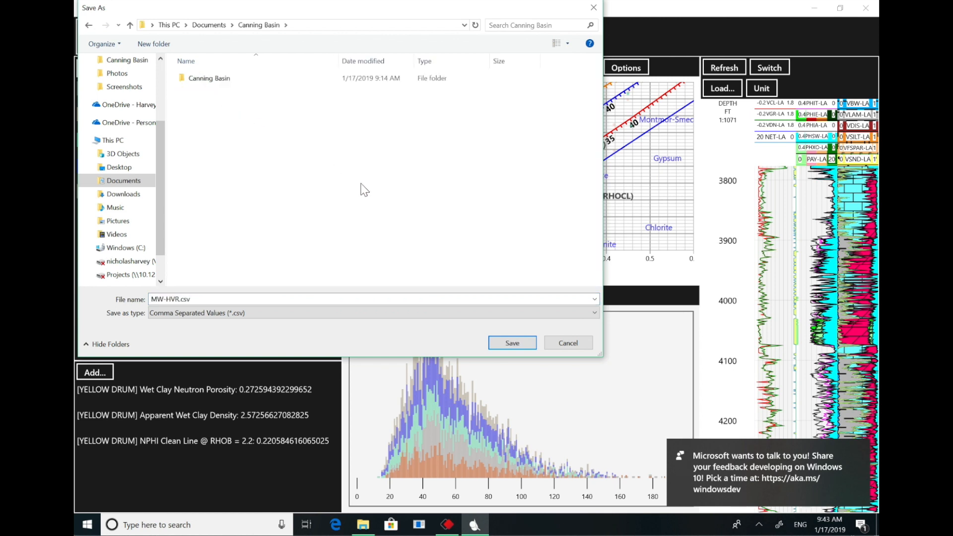
pyautogui.click(513, 343)
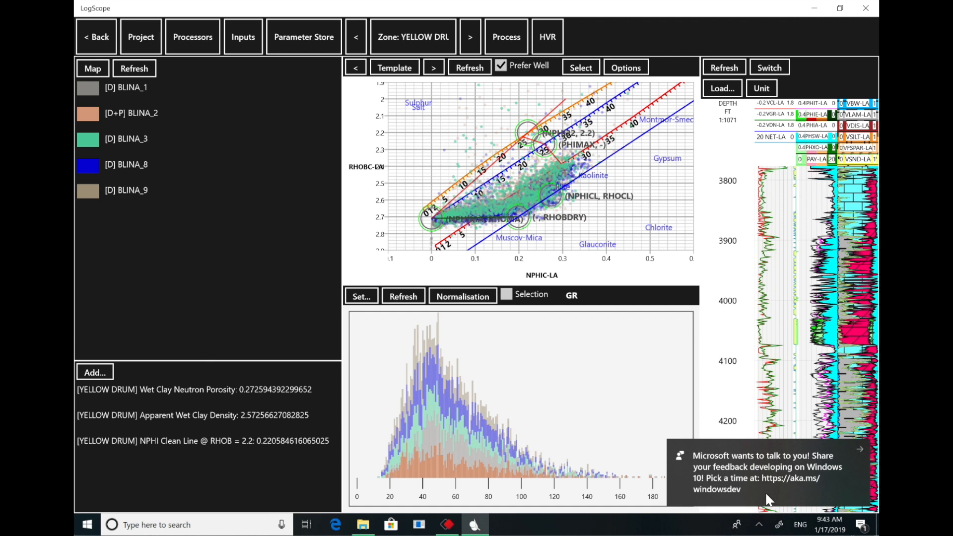
pyautogui.click(862, 446)
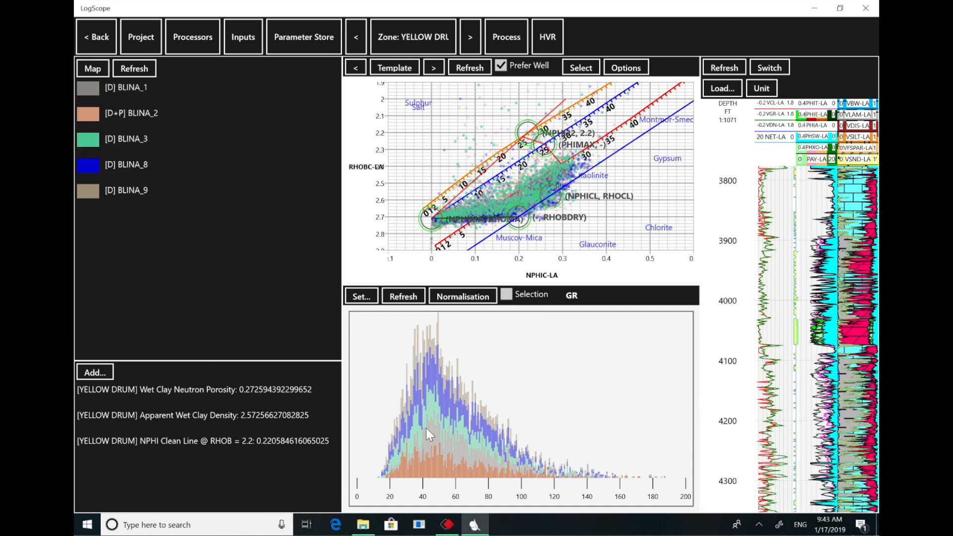
# - Switch to File Explorer, open MW-HVR.csv from the Canning Basin folder in Excel, and look through its result columns
pyautogui.click(362, 525)
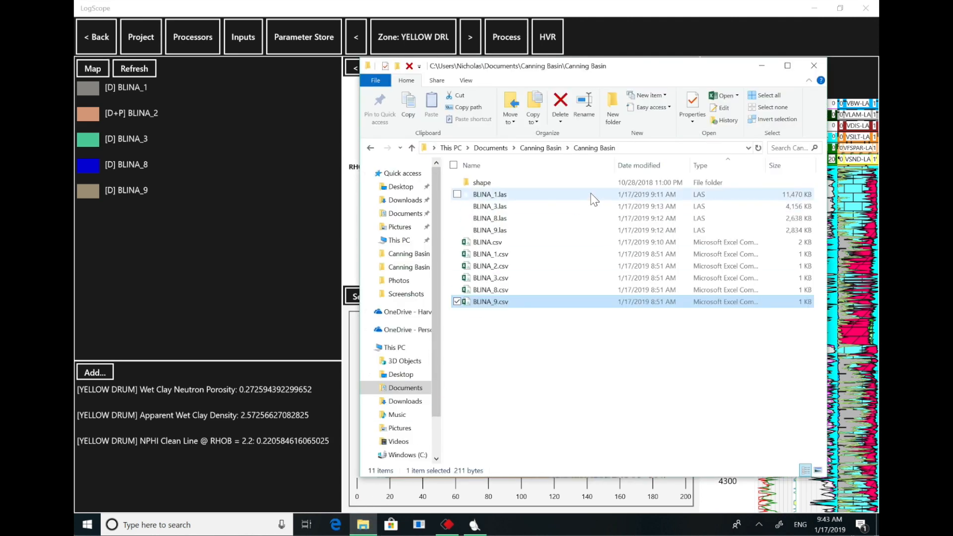
pyautogui.click(551, 149)
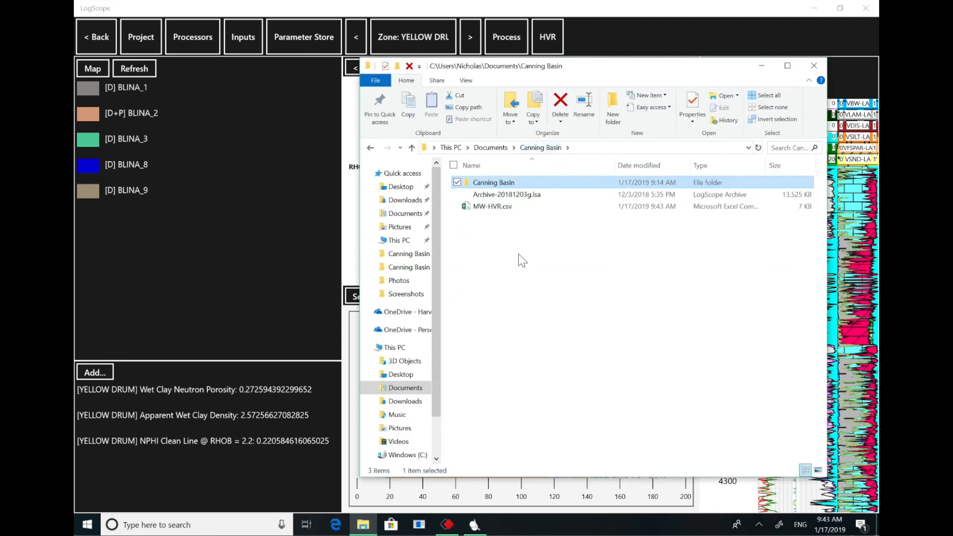
pyautogui.click(510, 207)
pyautogui.doubleClick(510, 207)
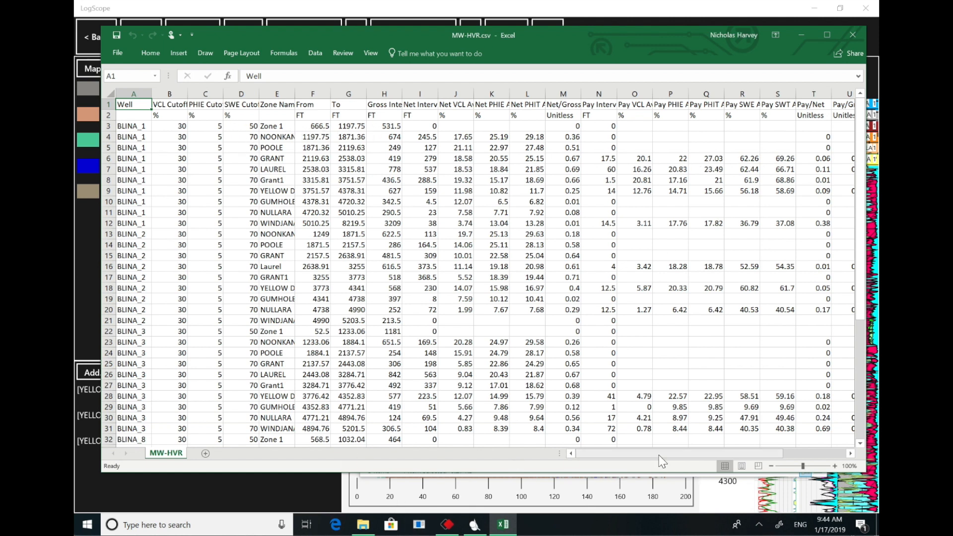
pyautogui.moveTo(639, 453); pyautogui.dragTo(794, 462)
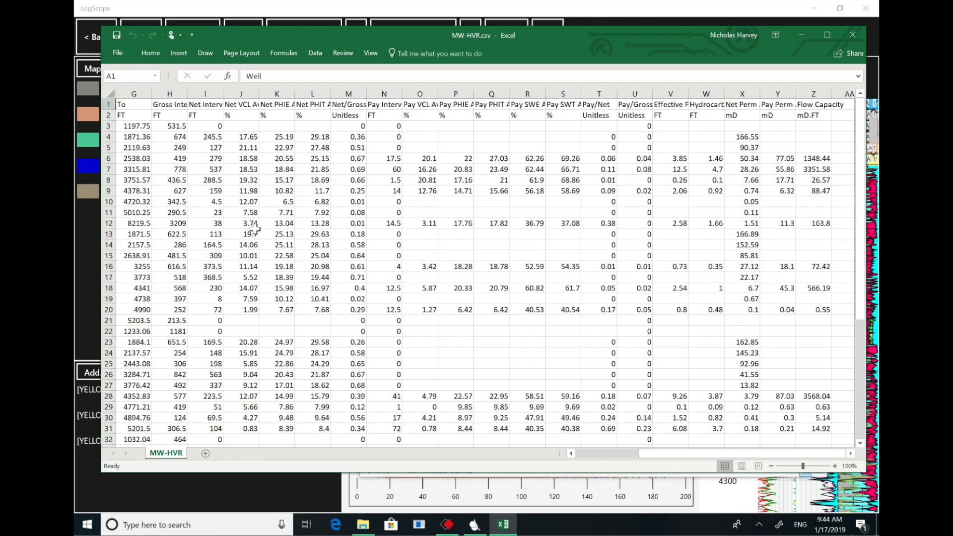
pyautogui.moveTo(673, 454); pyautogui.dragTo(540, 452)
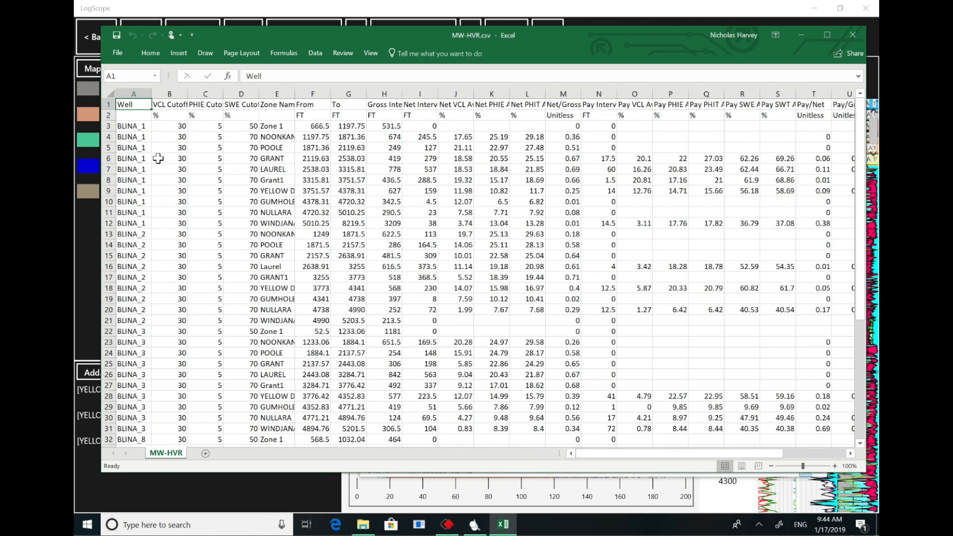
pyautogui.moveTo(859, 176); pyautogui.dragTo(851, 96)
# - Format the range A1:Z49 as a table with headers in a green medium style
pyautogui.moveTo(131, 107); pyautogui.dragTo(717, 301)
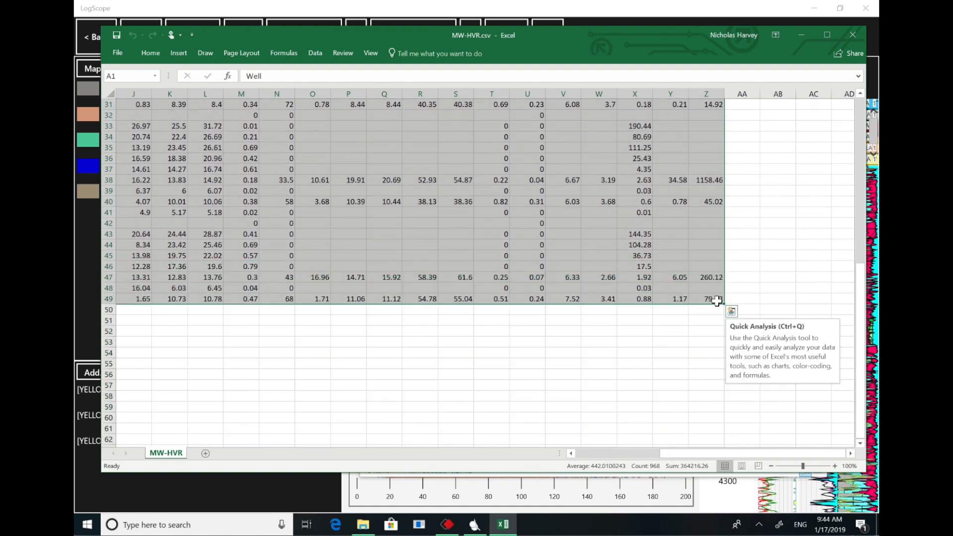
pyautogui.click(146, 52)
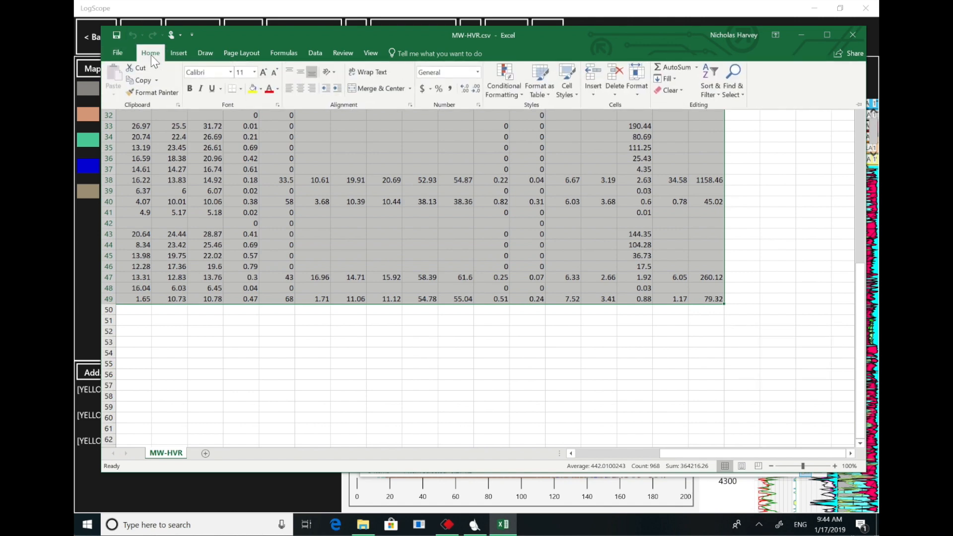
pyautogui.click(544, 81)
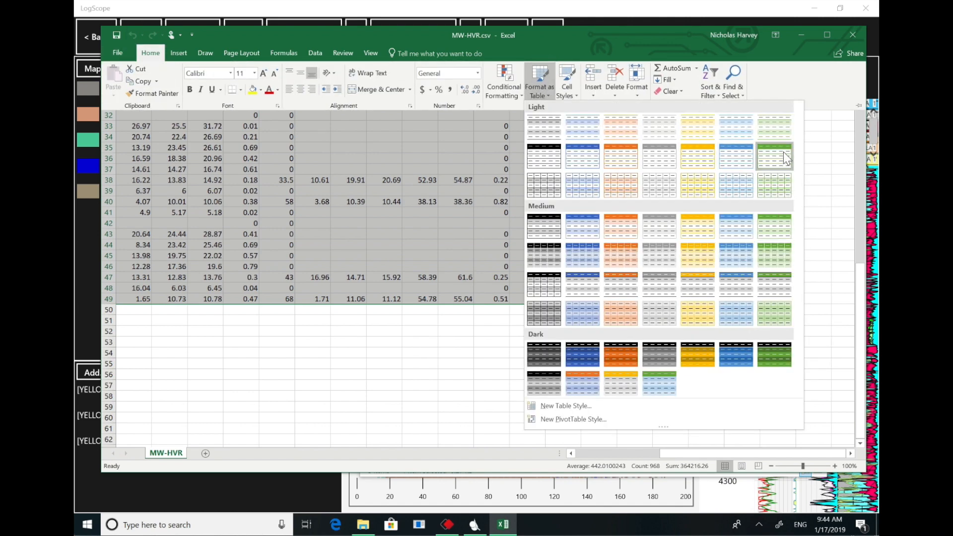
pyautogui.click(778, 227)
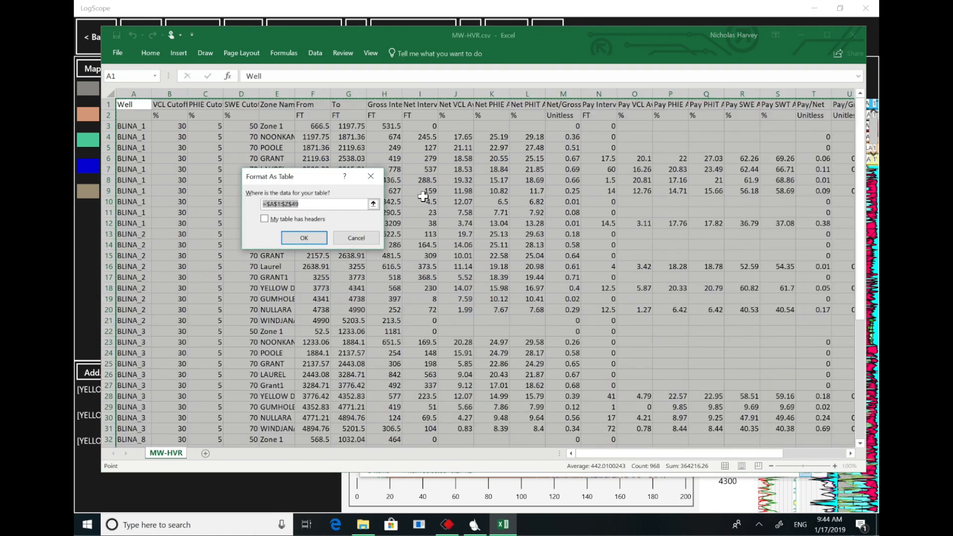
pyautogui.click(266, 220)
pyautogui.click(297, 234)
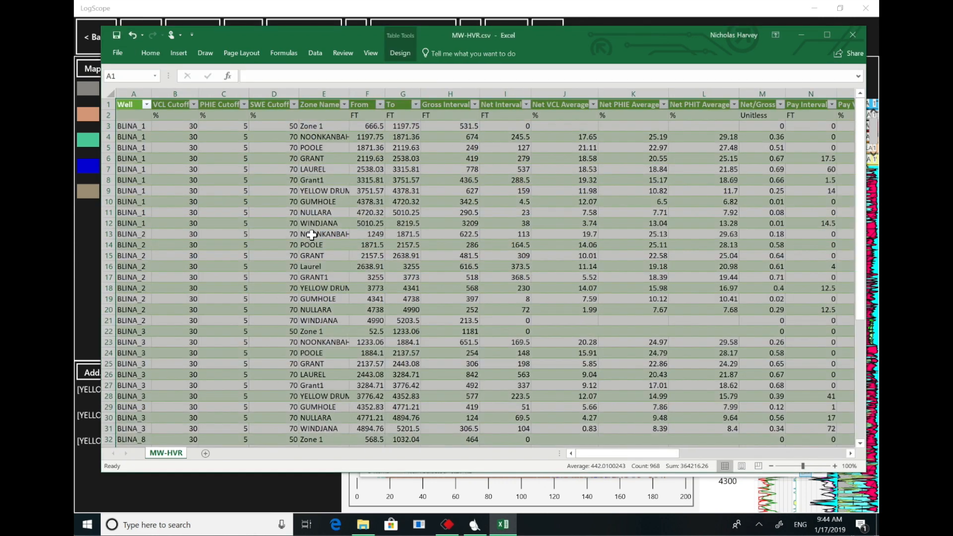
# - Filter the table's Zone Name column to show only YELLOW DRUM
pyautogui.click(344, 105)
pyautogui.click(231, 213)
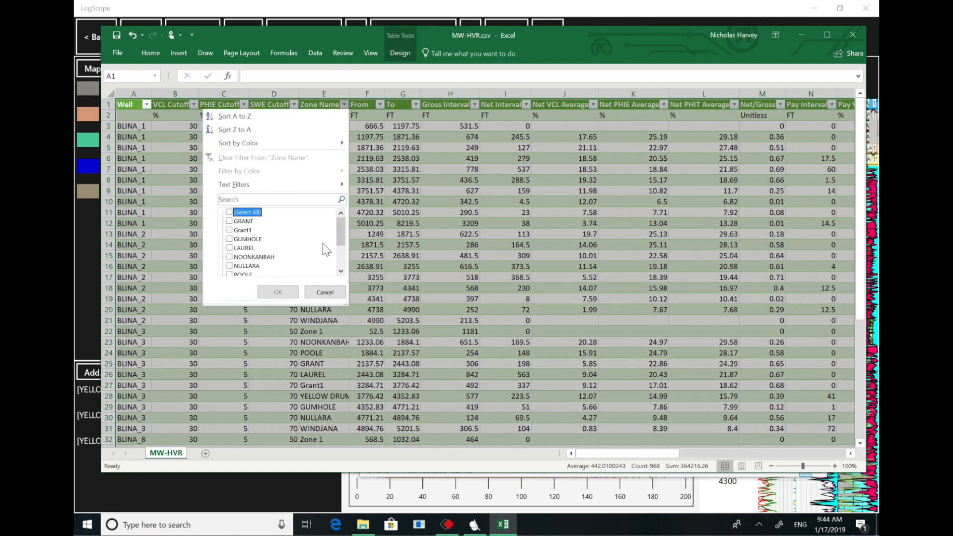
pyautogui.moveTo(341, 235); pyautogui.dragTo(339, 256)
pyautogui.click(229, 257)
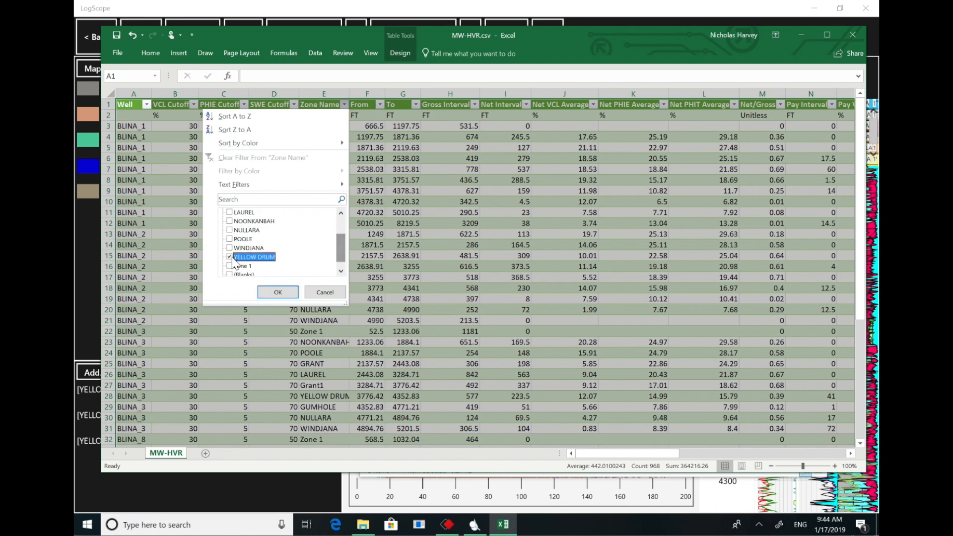
pyautogui.click(277, 292)
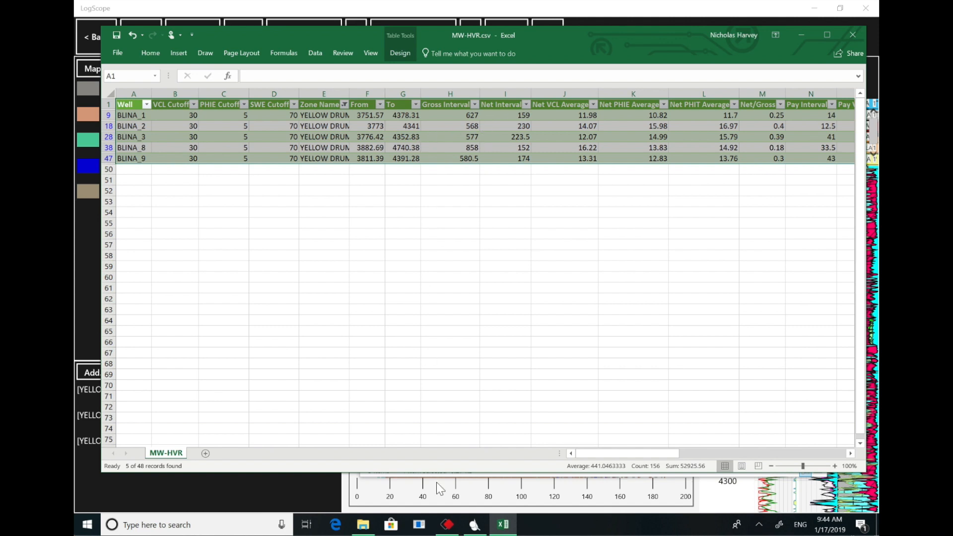
pyautogui.moveTo(647, 453); pyautogui.dragTo(567, 452)
# - Save the filtered table as the Excel workbook MW-HVR.xlsx in the Canning Basin folder, and close Excel and File Explorer
pyautogui.click(118, 53)
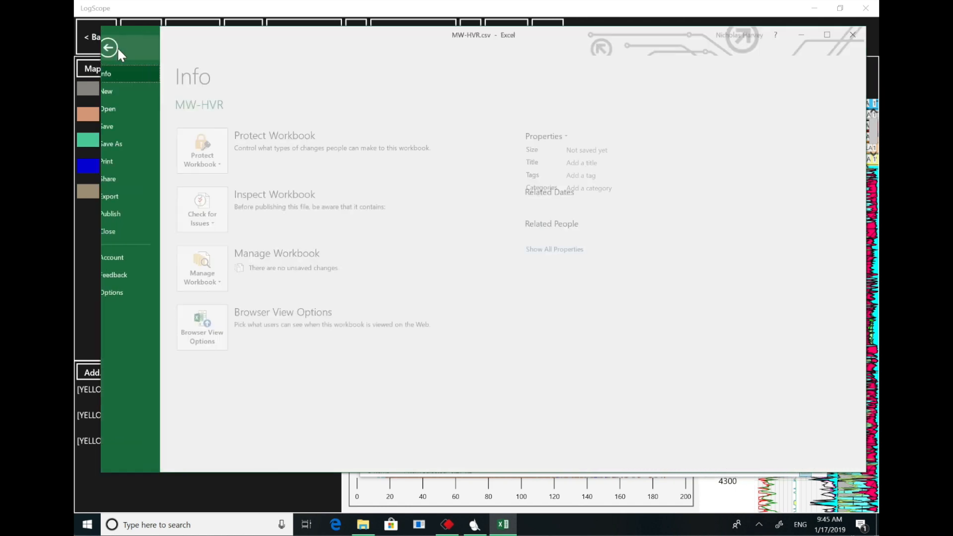
pyautogui.click(128, 143)
pyautogui.click(644, 137)
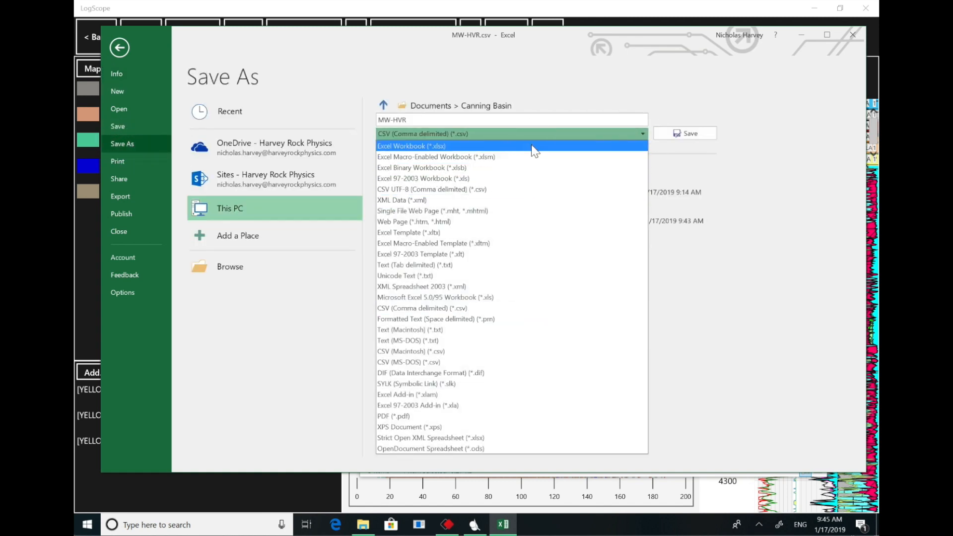
pyautogui.click(534, 147)
pyautogui.click(697, 138)
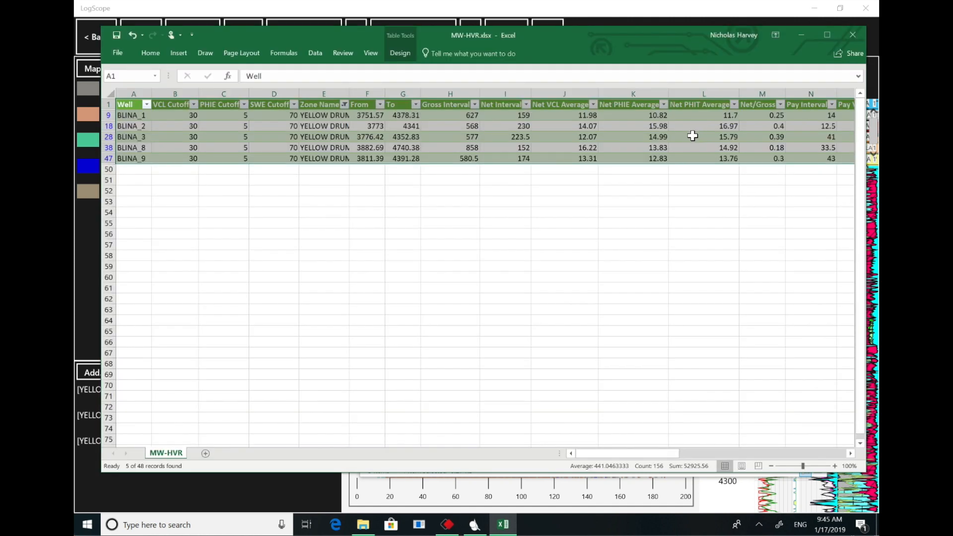
pyautogui.click(853, 34)
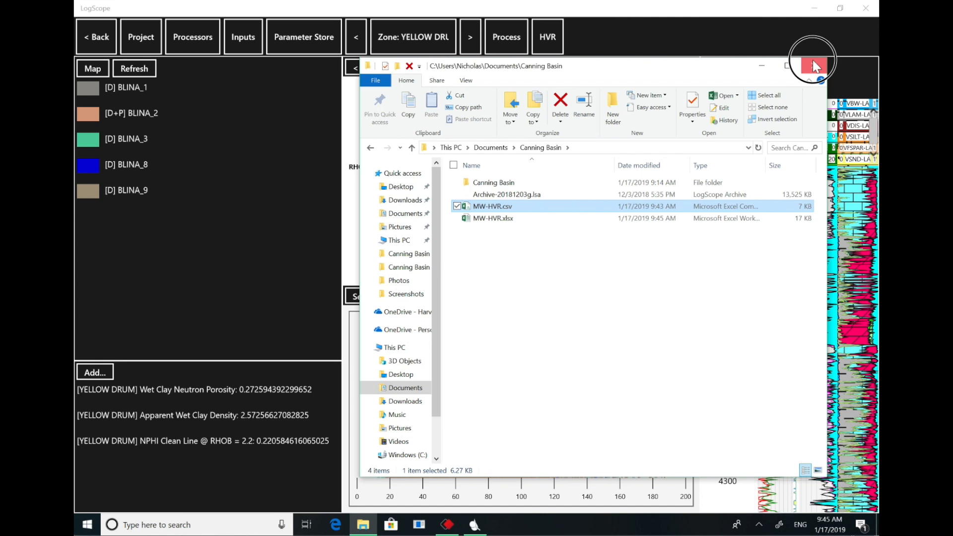
pyautogui.click(813, 65)
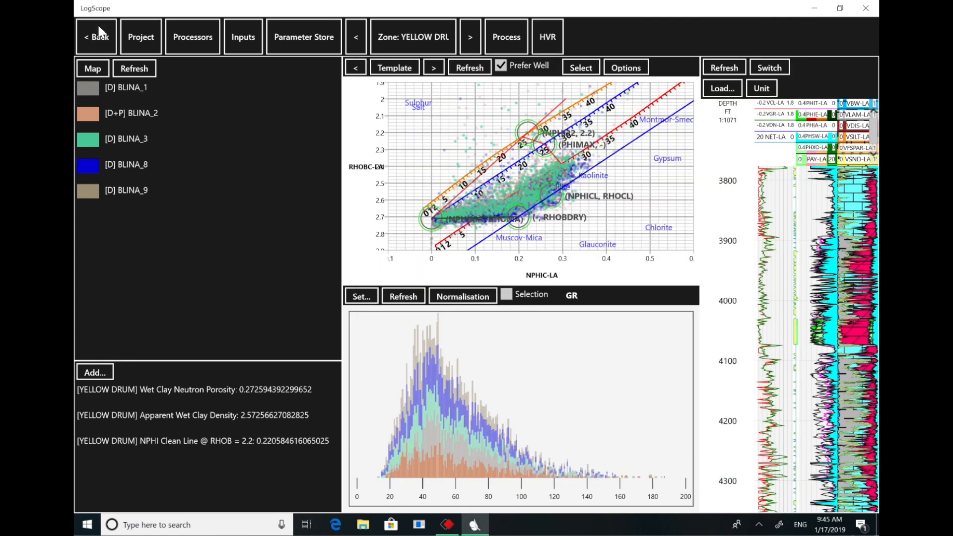
# - Return to the well map and draw a projection line diagonally through the wells, from near Blina 8 to past Blina 9
pyautogui.click(101, 39)
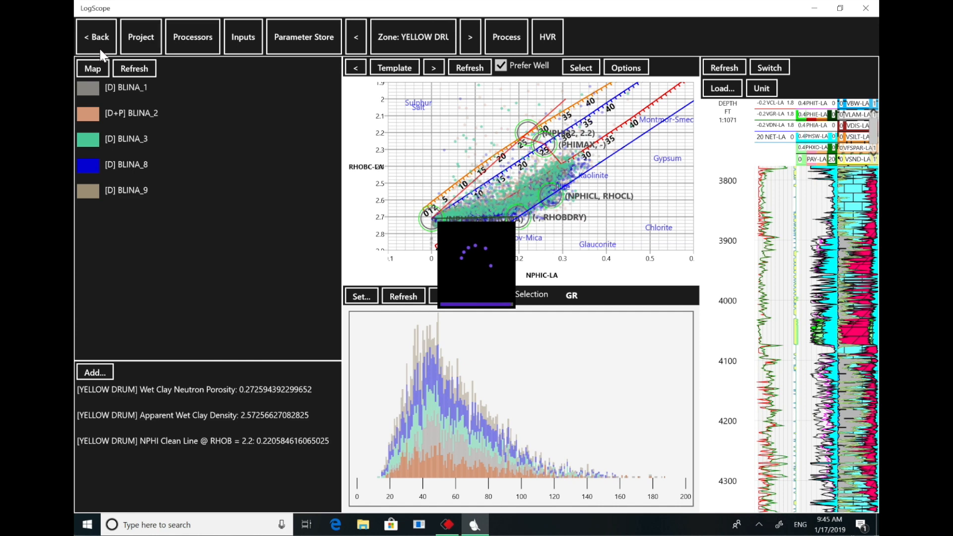
pyautogui.click(100, 49)
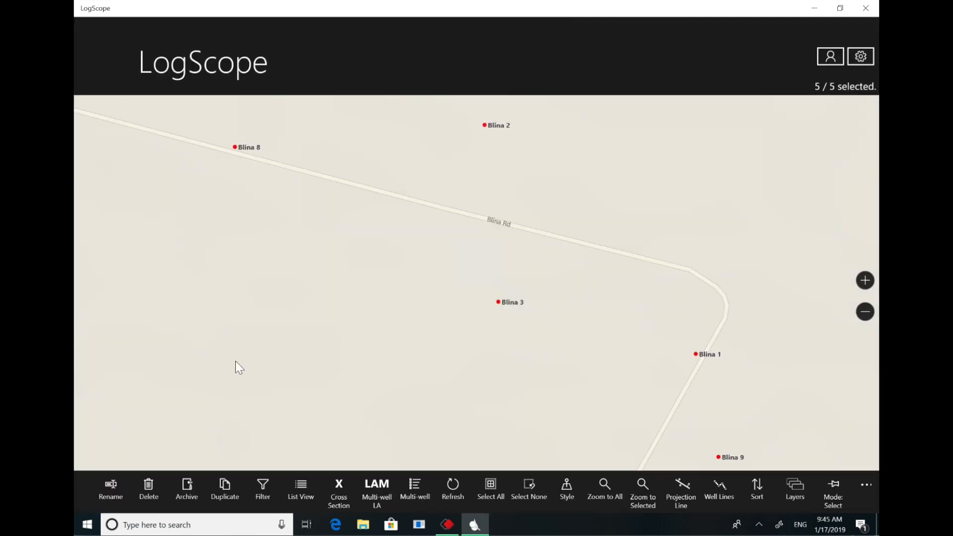
pyautogui.click(681, 478)
pyautogui.click(684, 446)
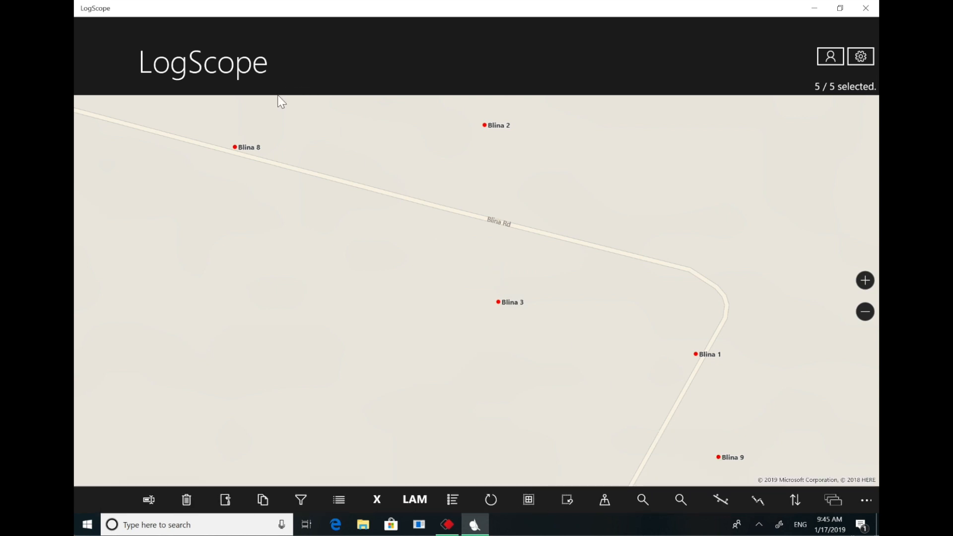
pyautogui.moveTo(270, 111)
pyautogui.mouseDown()
pyautogui.moveTo(645, 400)
pyautogui.moveTo(789, 425)
pyautogui.moveTo(790, 435)
pyautogui.mouseUp()
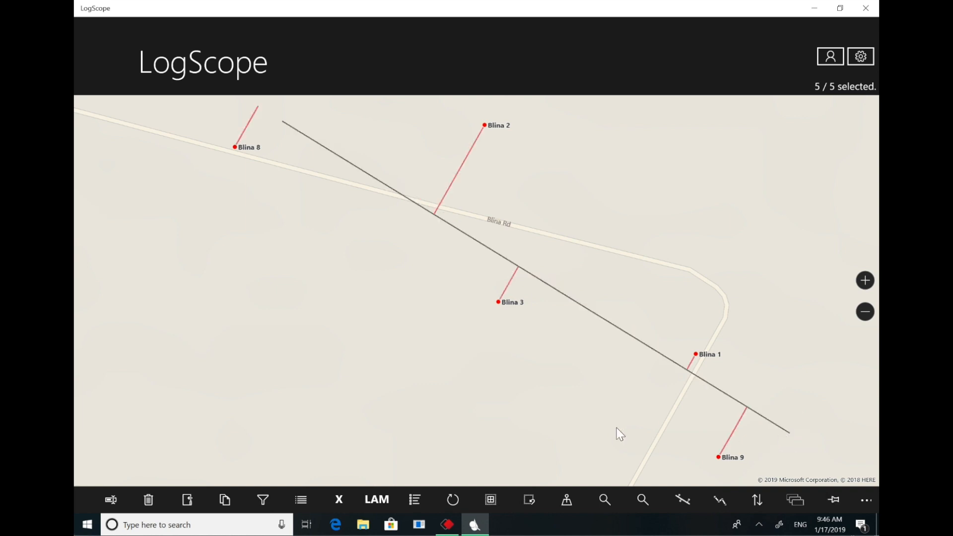
# - Create a cross section of the five wells using the saved Blina section template
pyautogui.click(342, 499)
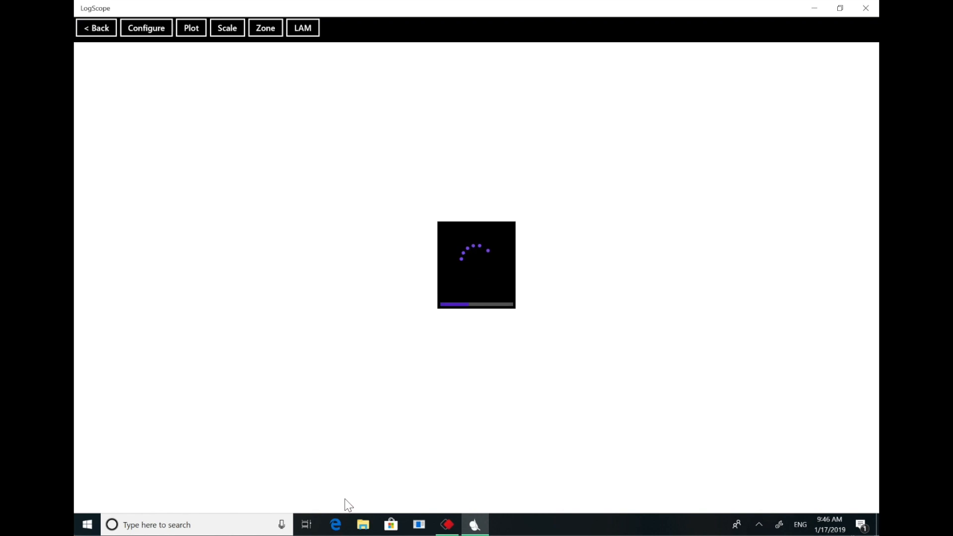
pyautogui.click(545, 128)
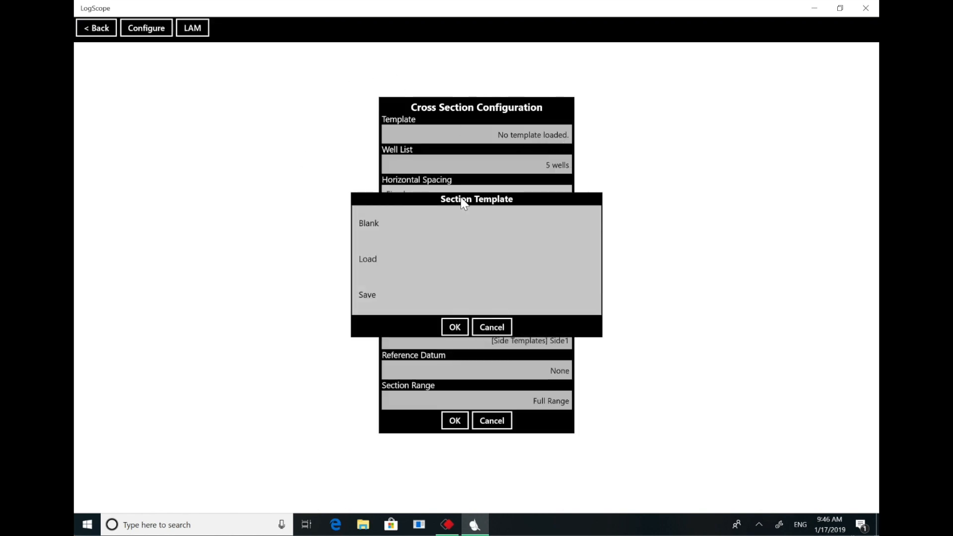
pyautogui.click(378, 262)
pyautogui.click(380, 227)
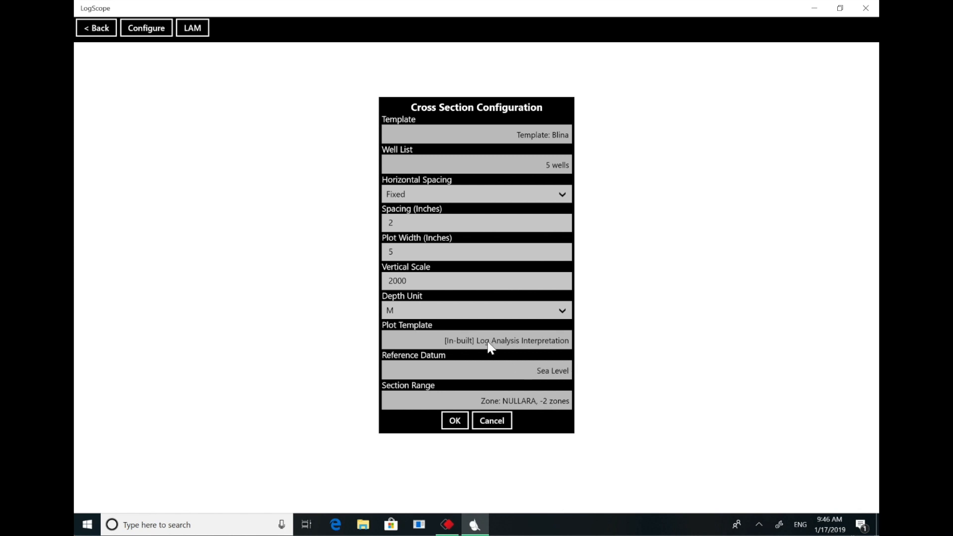
pyautogui.click(454, 421)
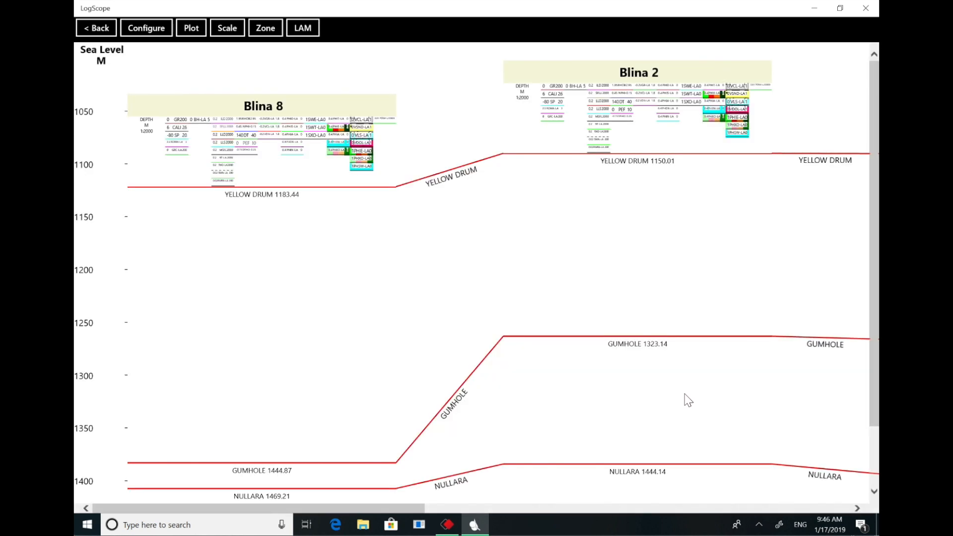
# - Look over the well tracks and zone correlations in the cross section, and zoom it to fit all wells
pyautogui.scroll(-1, 660, 357)
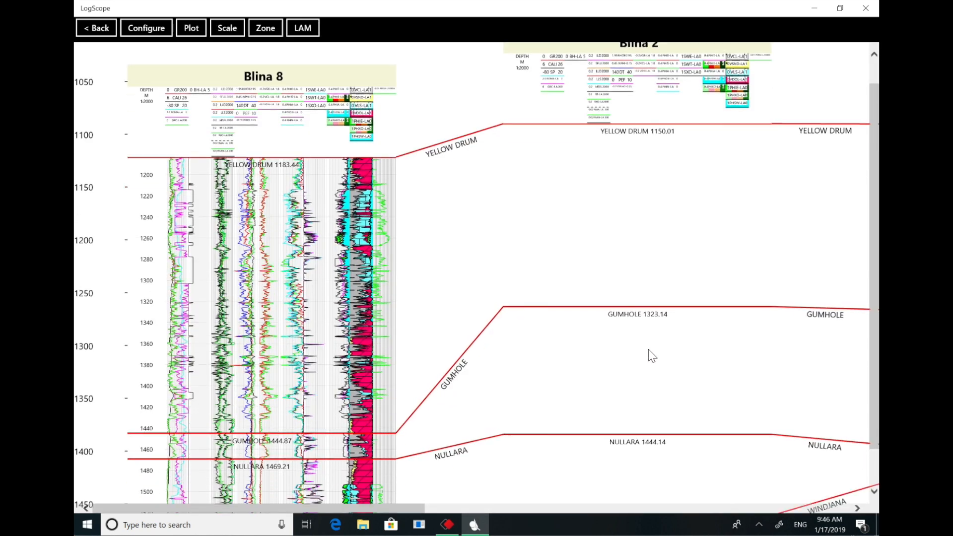
pyautogui.scroll(-1, 647, 343)
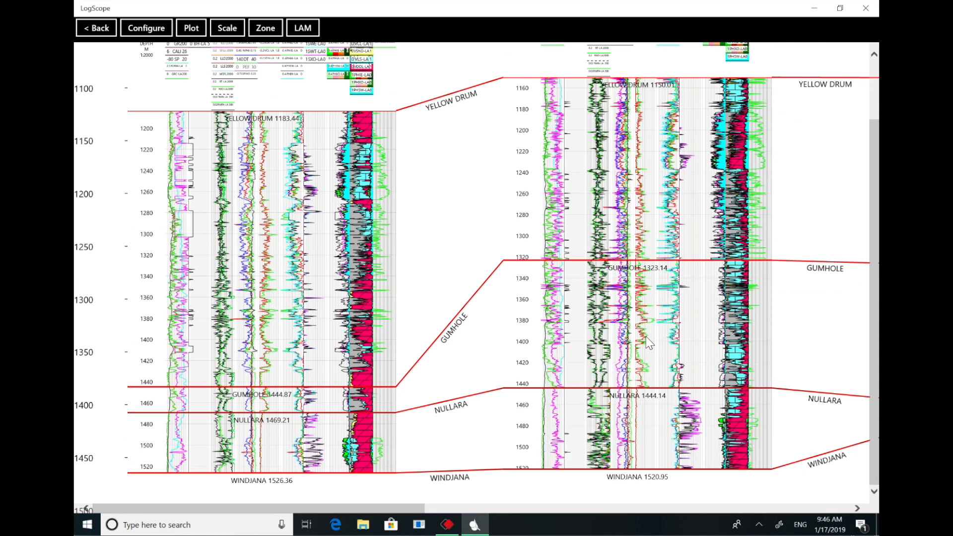
pyautogui.moveTo(381, 507); pyautogui.dragTo(181, 504)
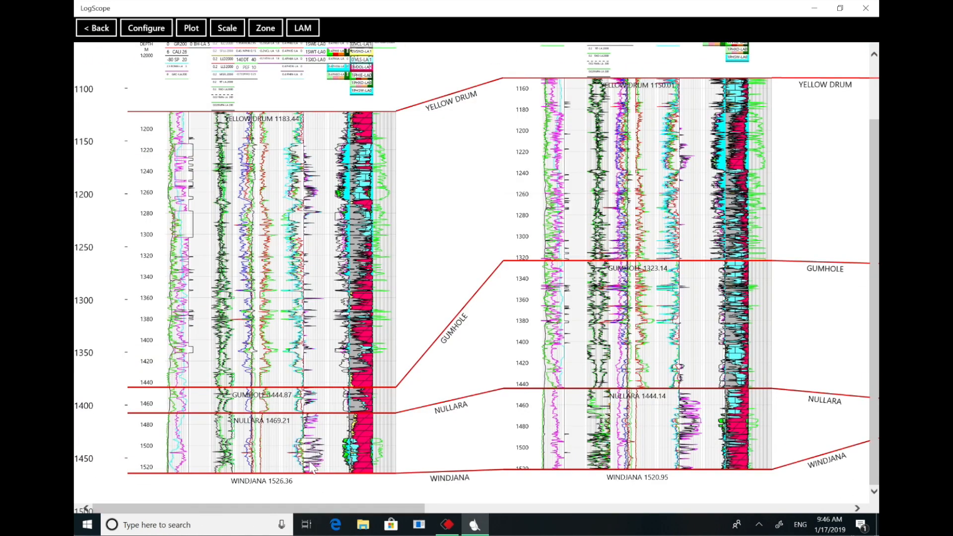
pyautogui.click(232, 30)
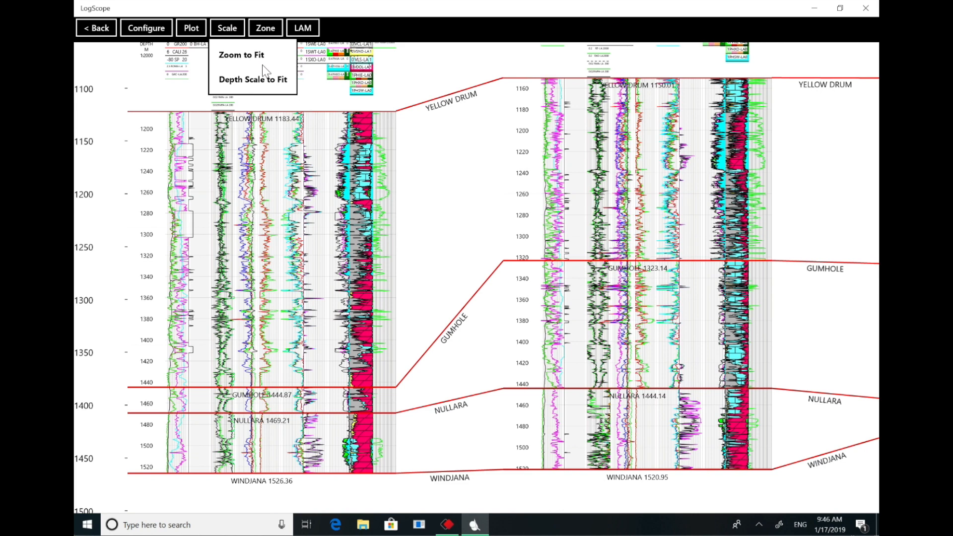
pyautogui.click(257, 57)
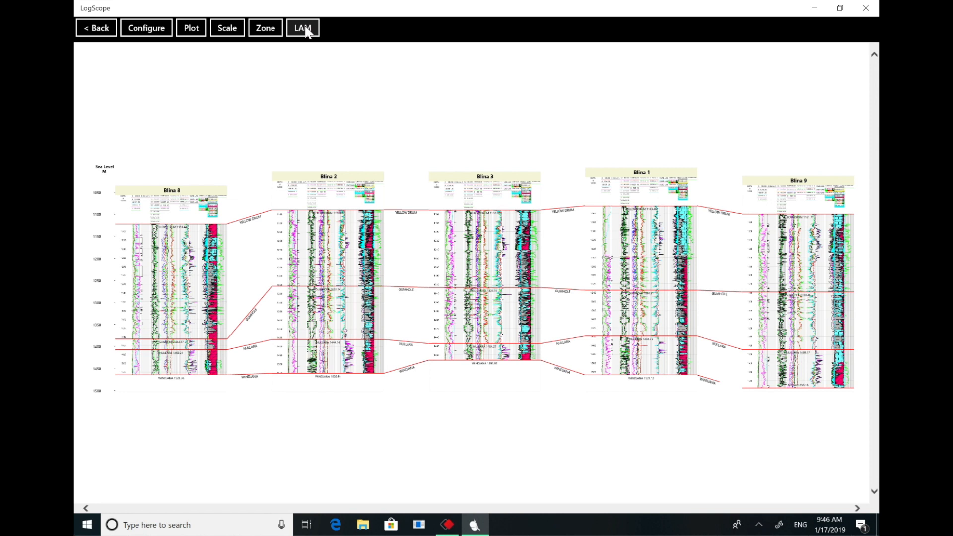
# - Open the blina project in multi-well log analysis from the cross section and set the zone to YELLOW DRUM
pyautogui.click(304, 29)
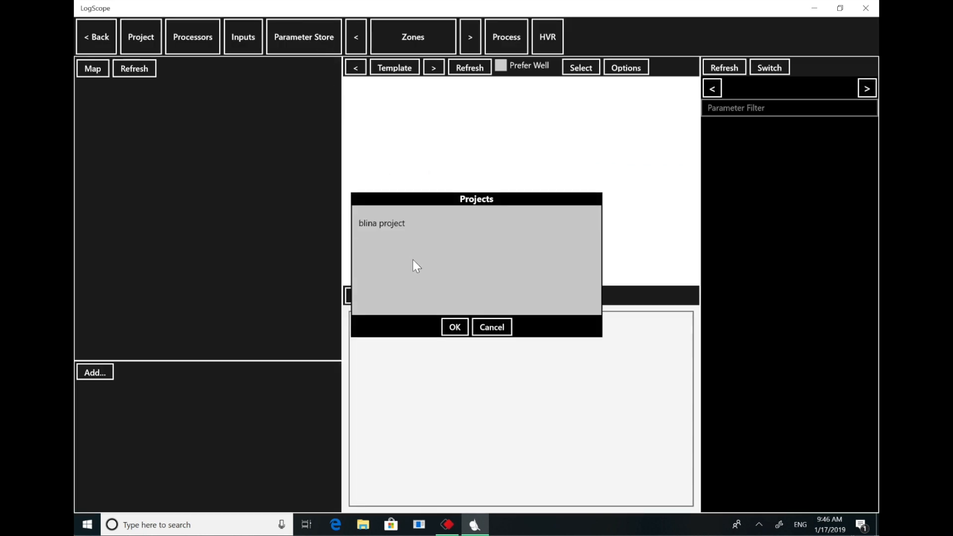
pyautogui.doubleClick(400, 224)
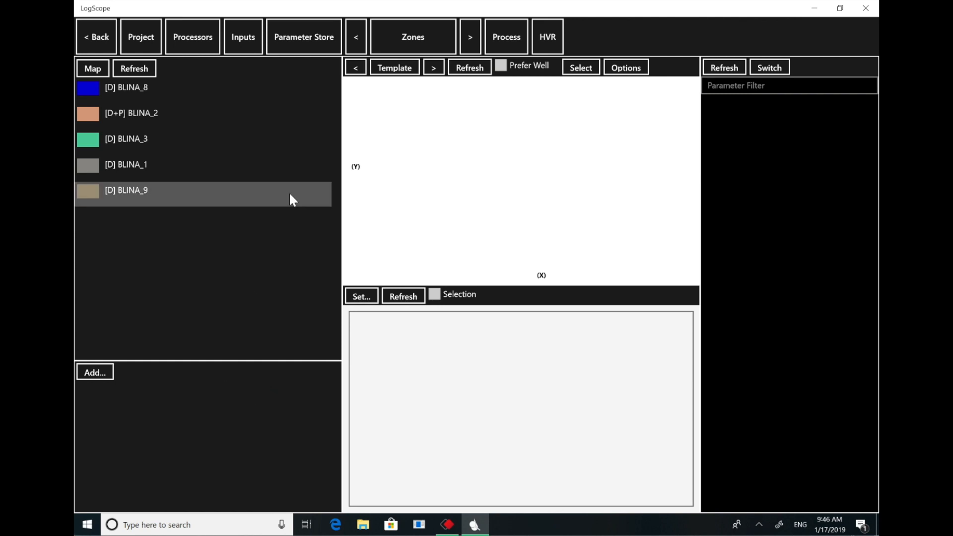
pyautogui.click(422, 39)
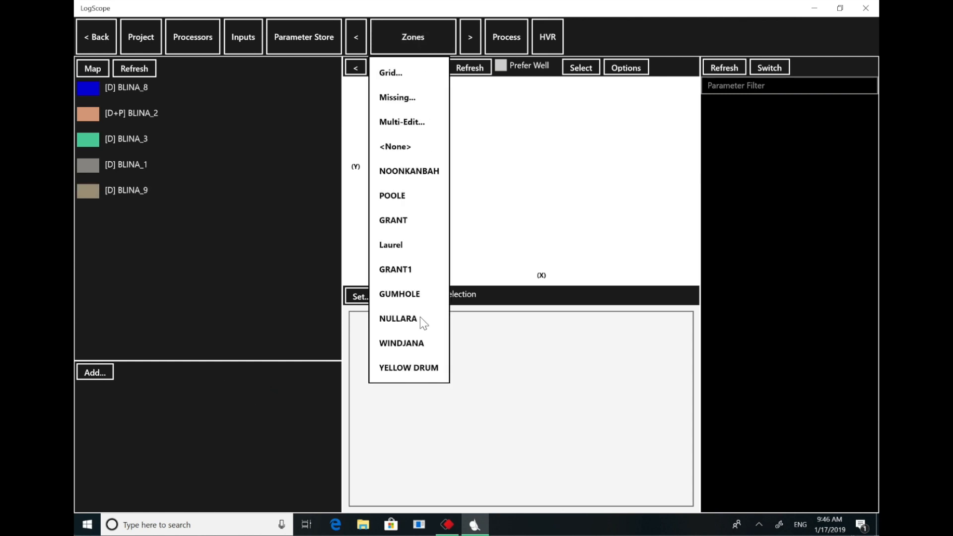
pyautogui.click(414, 367)
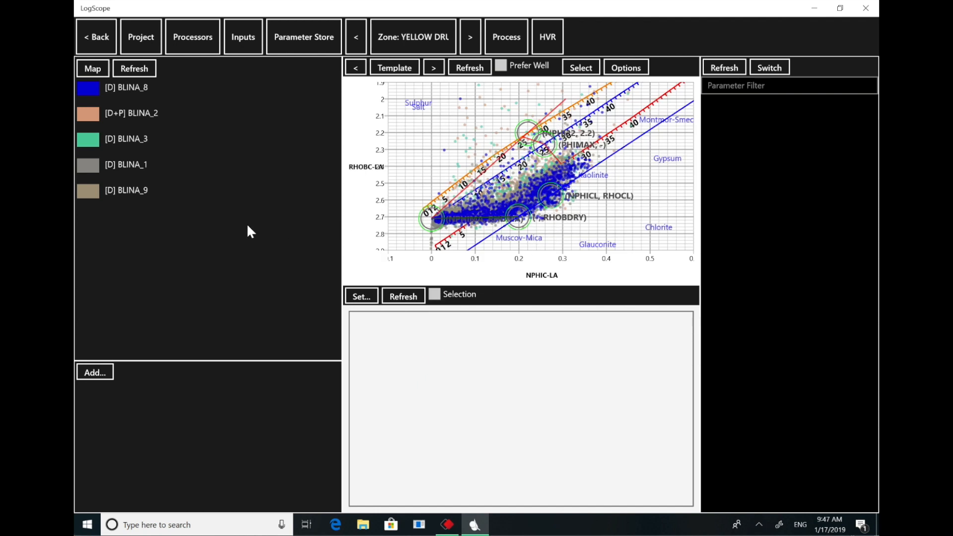
# - Replace the parameter list with a log plot of BLINA_8 and load a log analysis plot template for it
pyautogui.click(770, 68)
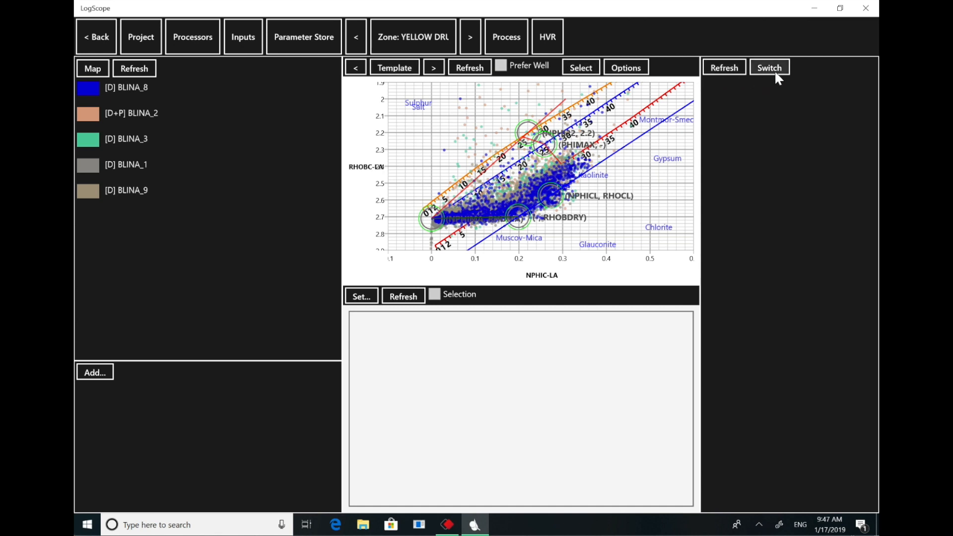
pyautogui.click(187, 90)
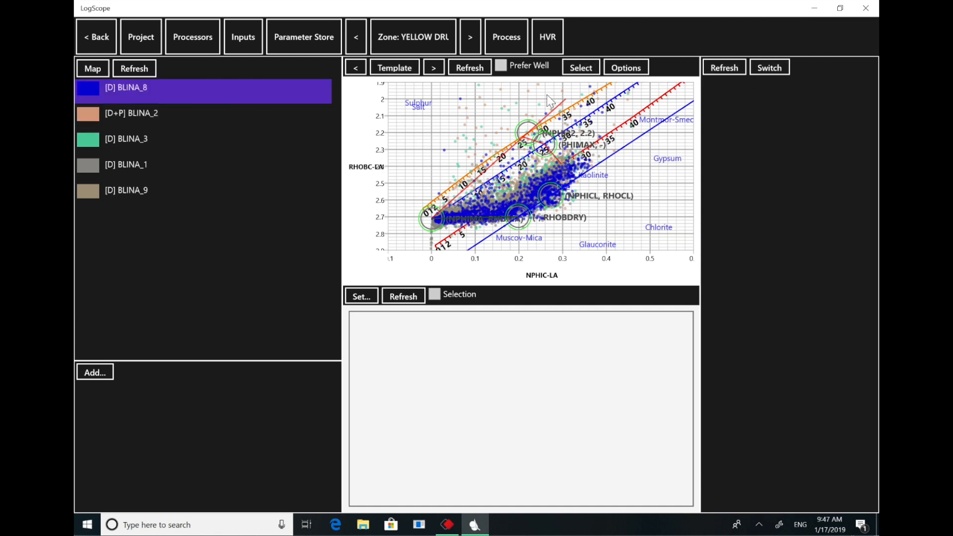
pyautogui.click(724, 67)
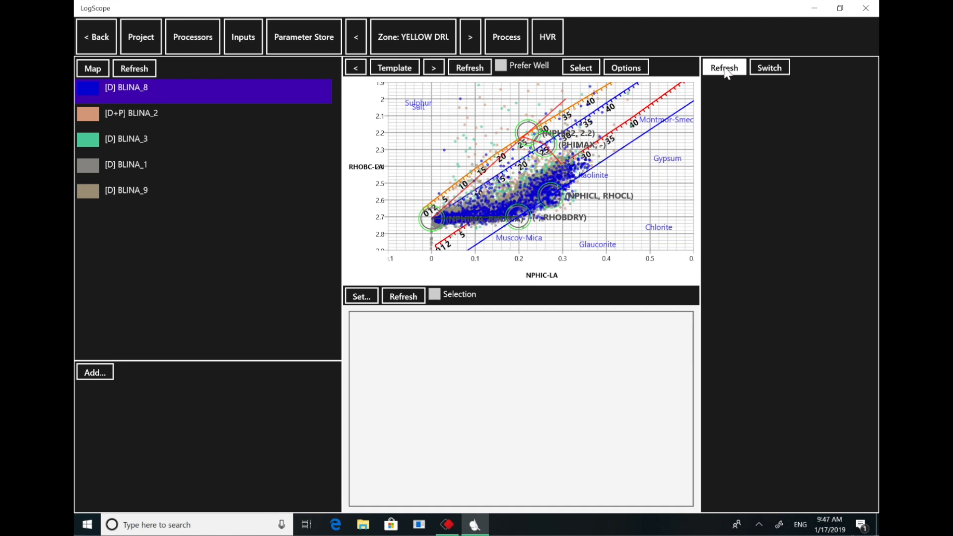
pyautogui.click(727, 92)
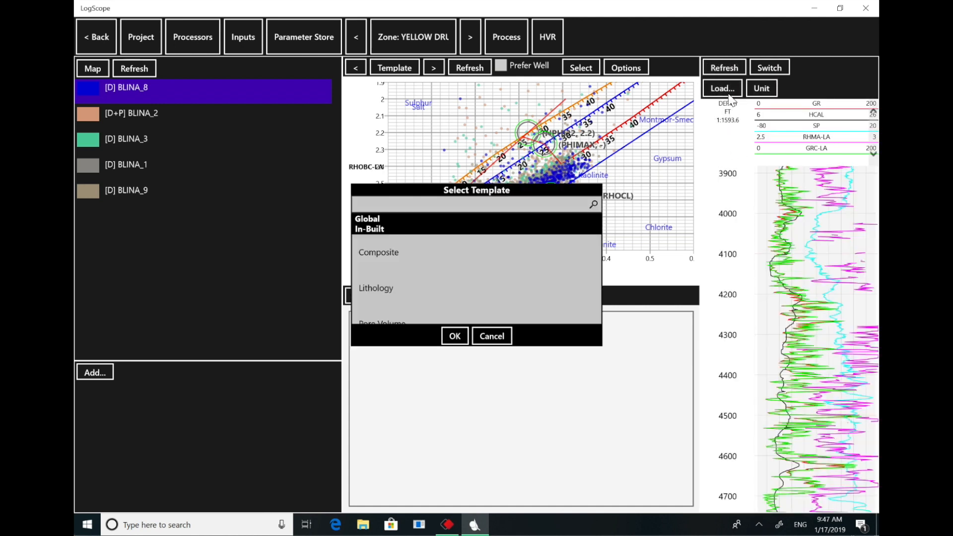
pyautogui.click(455, 336)
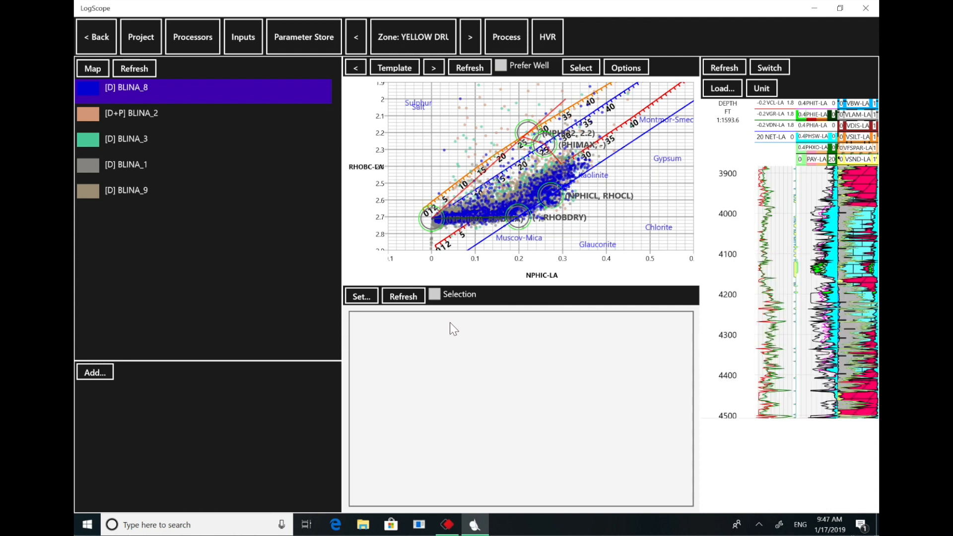
# - Save the blina project and return to the cross section
pyautogui.click(143, 40)
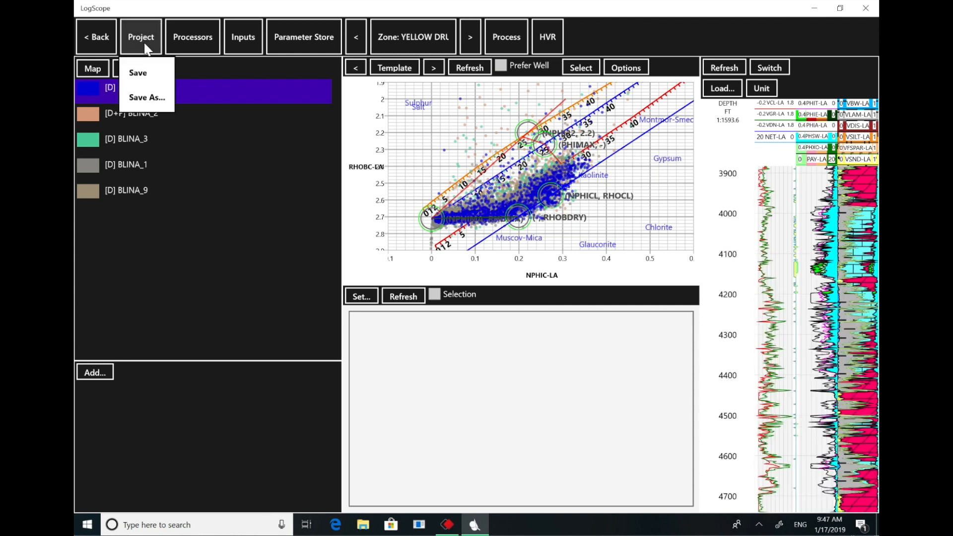
pyautogui.click(139, 74)
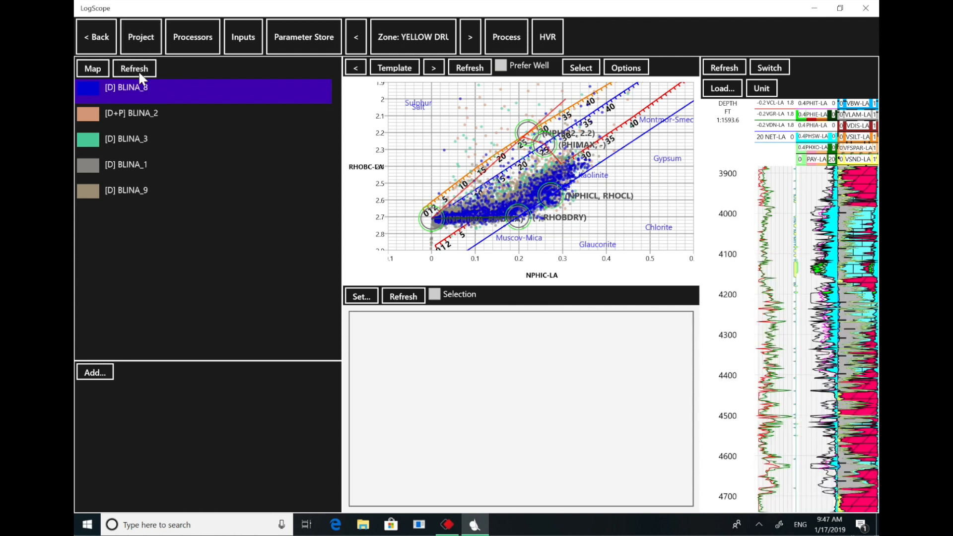
pyautogui.click(96, 34)
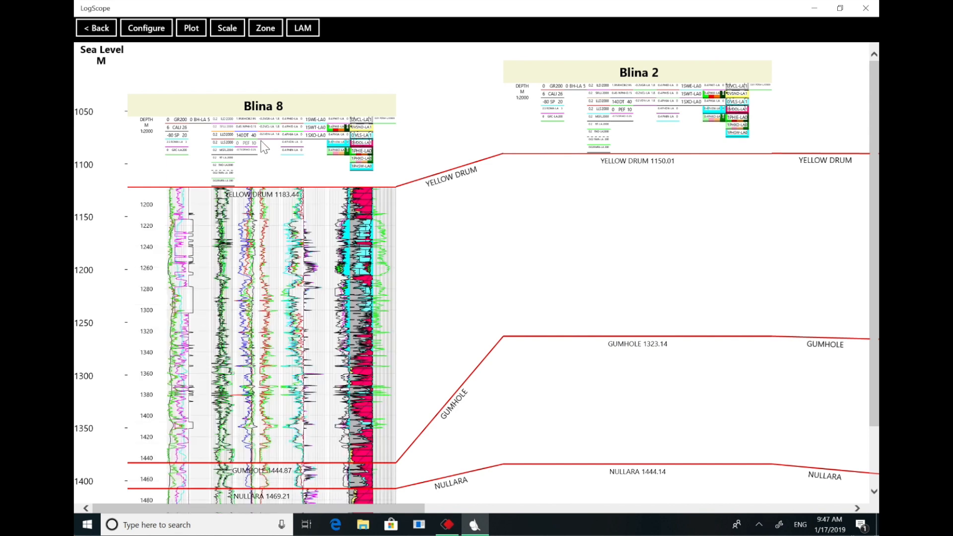
# - Reopen the blina project from the cross section and load the RHOBC-LA versus RT-LA crossplot template
pyautogui.click(302, 29)
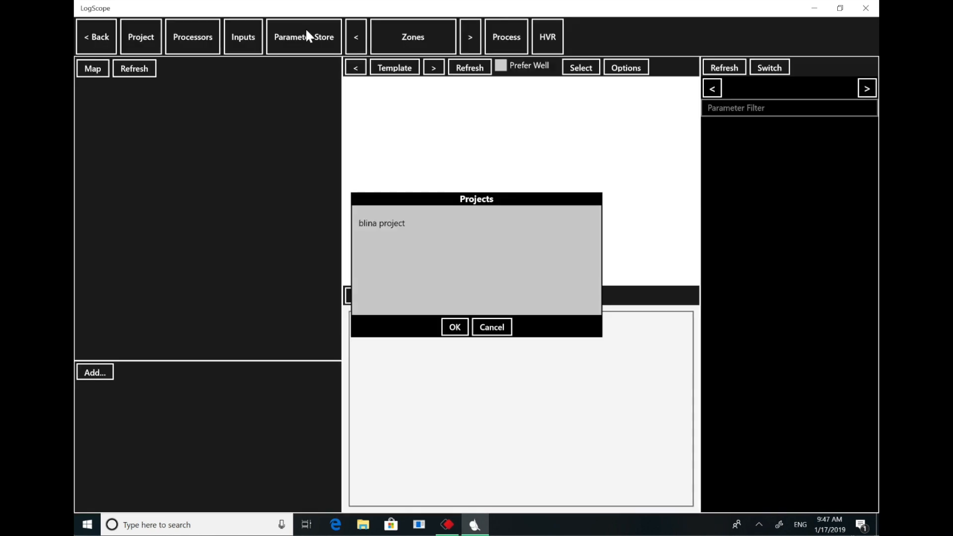
pyautogui.click(455, 327)
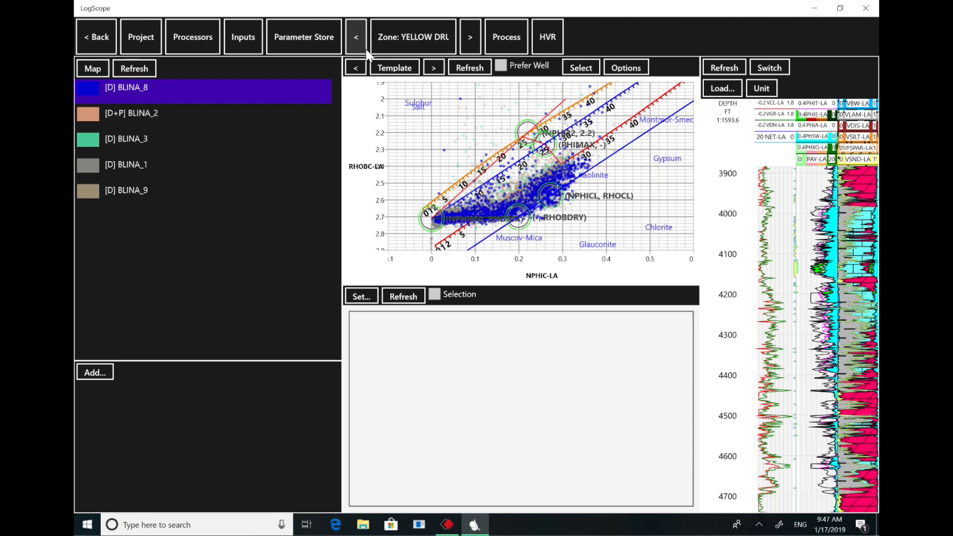
pyautogui.click(406, 72)
pyautogui.moveTo(472, 144); pyautogui.dragTo(472, 373)
pyautogui.click(417, 393)
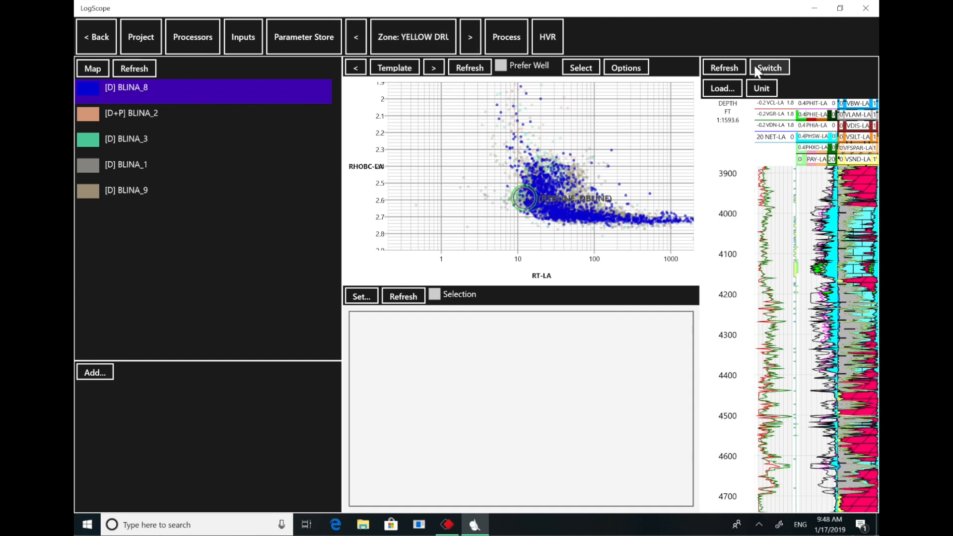
# - Show the TOC baseline parameters in place of the log plot and advance the crossplot to DT versus RT-LA
pyautogui.click(778, 69)
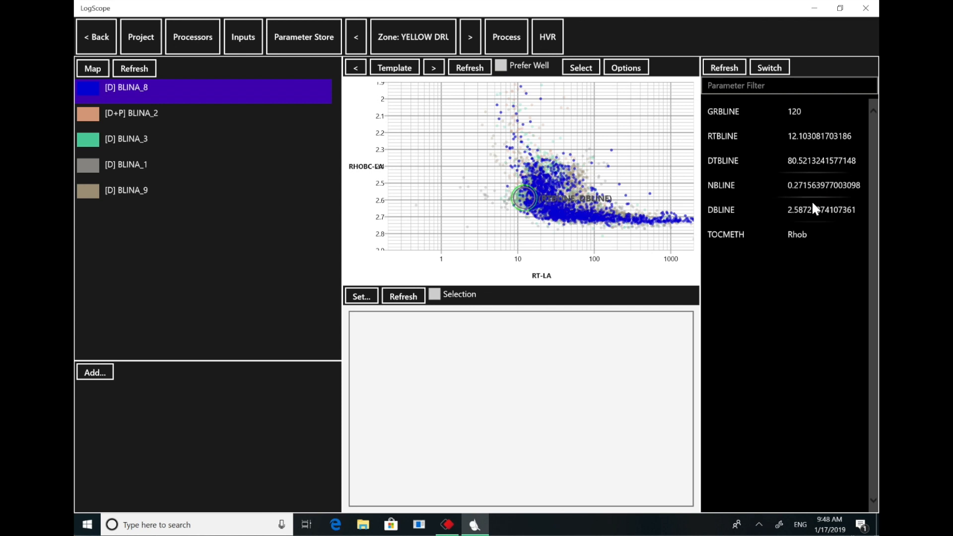
pyautogui.click(435, 68)
pyautogui.click(435, 69)
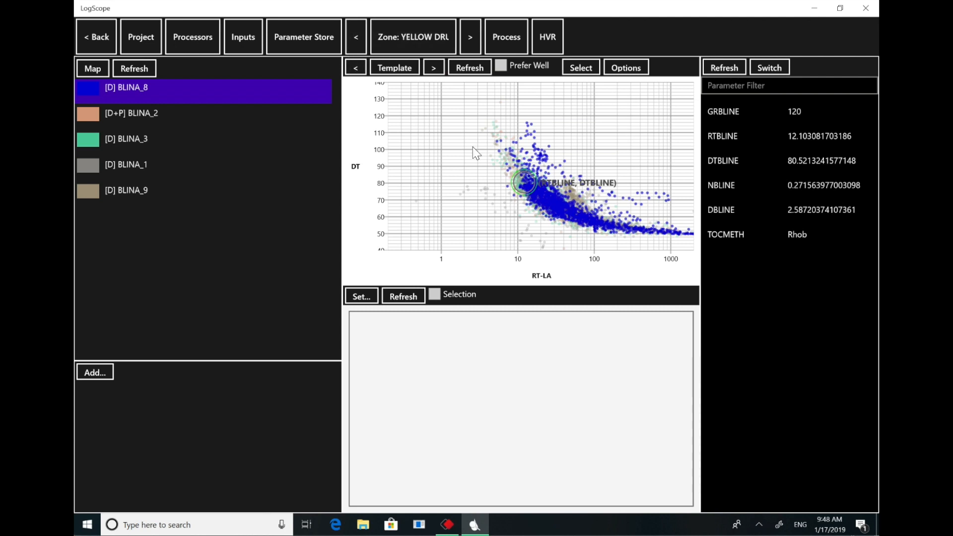
# - Step back through the zones to GRANT1 and move its TOC baseline point to about RT 4.95 and DT 122
pyautogui.click(356, 38)
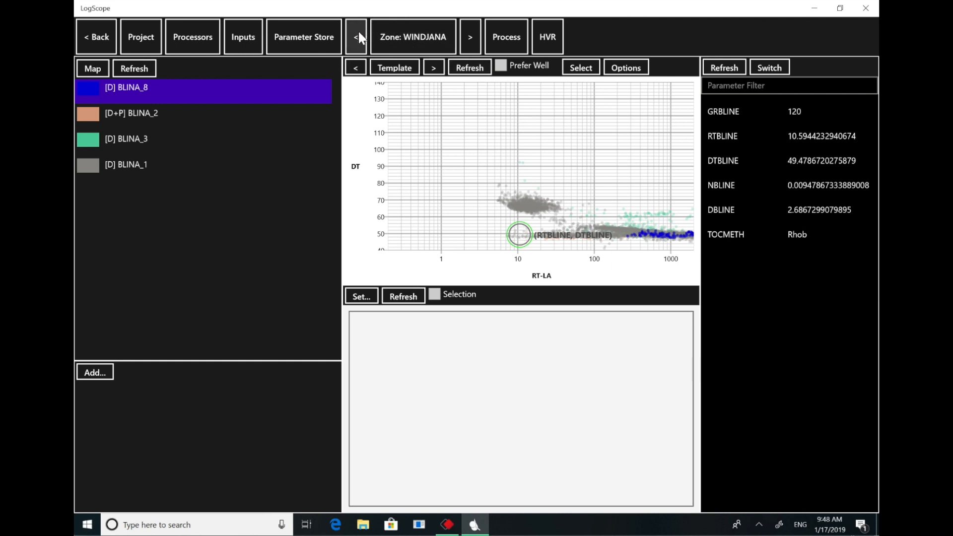
pyautogui.click(358, 36)
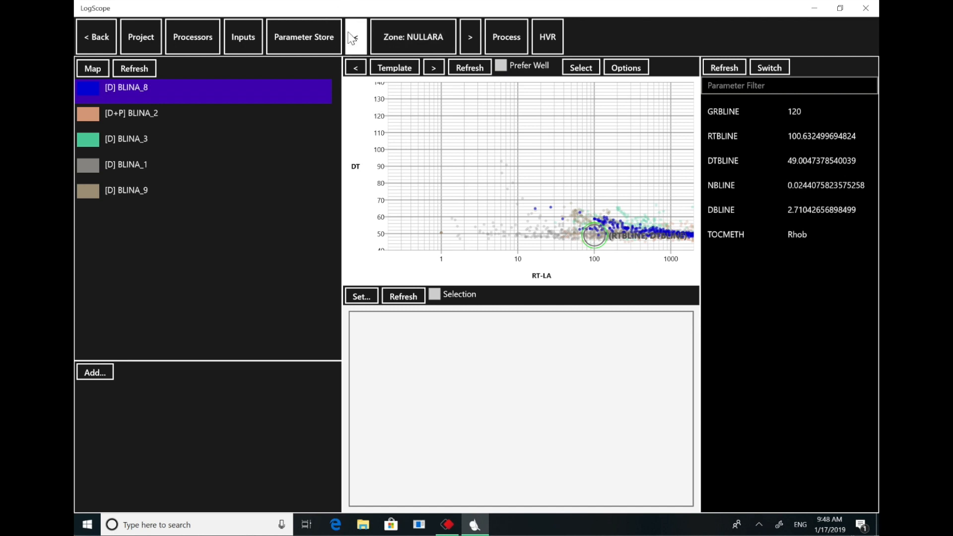
pyautogui.click(352, 39)
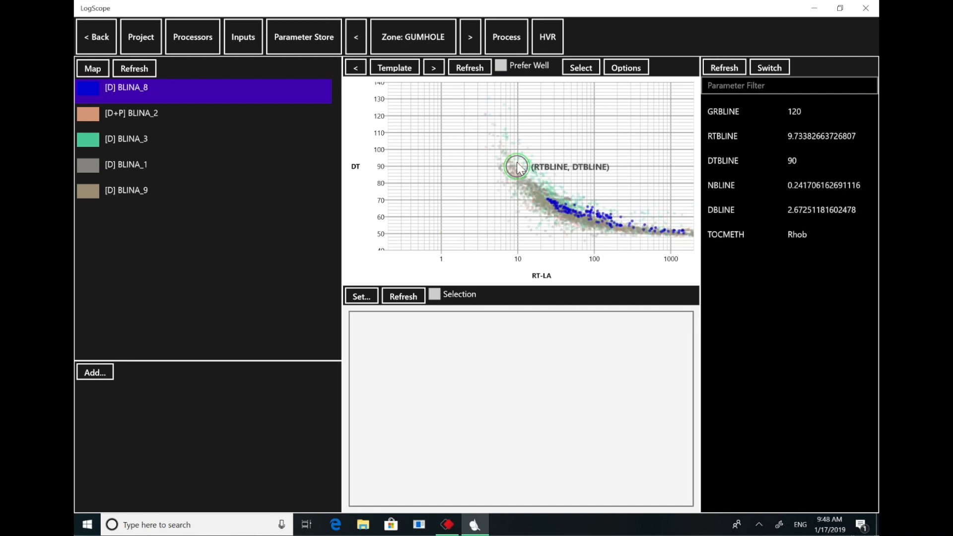
pyautogui.click(356, 37)
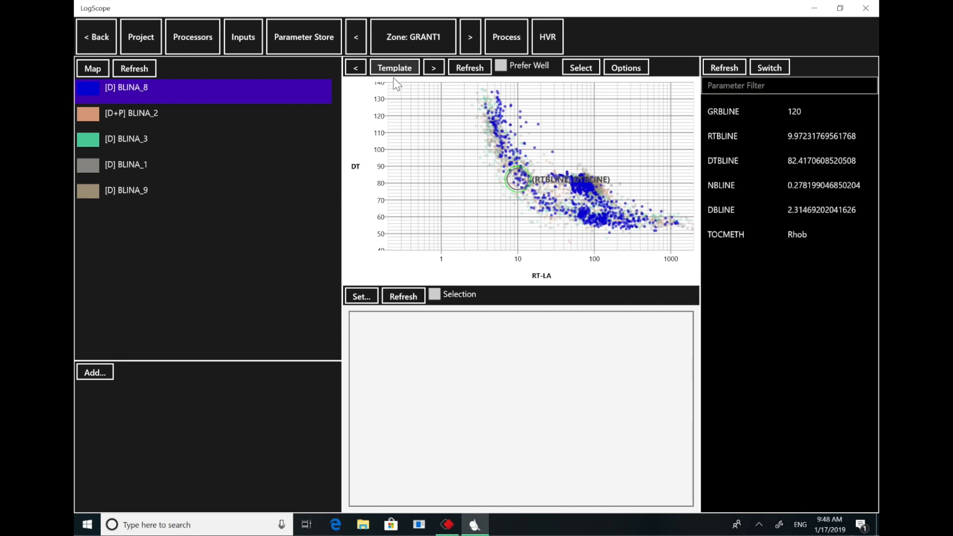
pyautogui.moveTo(519, 177); pyautogui.dragTo(498, 119)
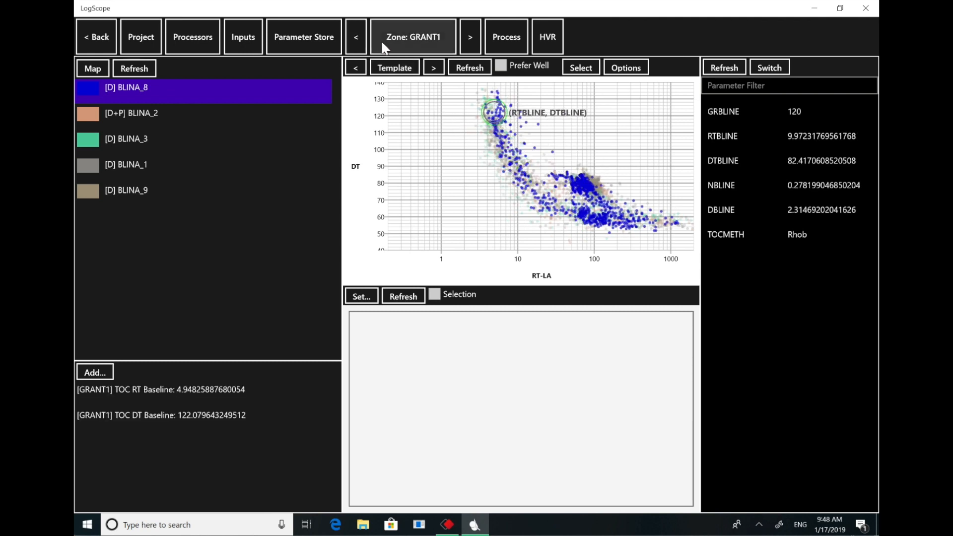
# - Step back to zone GRANT, move its TOC baseline point to about RT 10.85 and DT 99.3, and continue back to zone NOONKANB
pyautogui.click(357, 37)
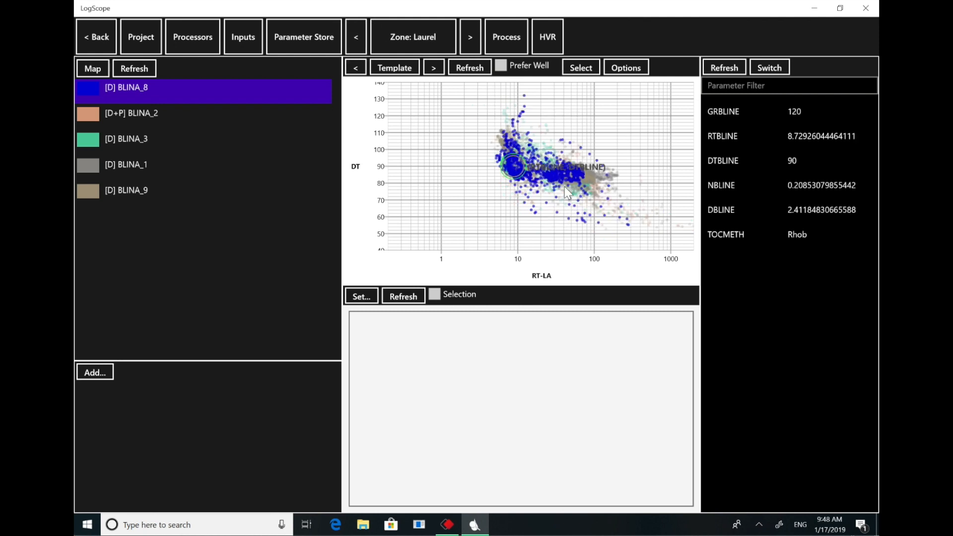
pyautogui.click(353, 36)
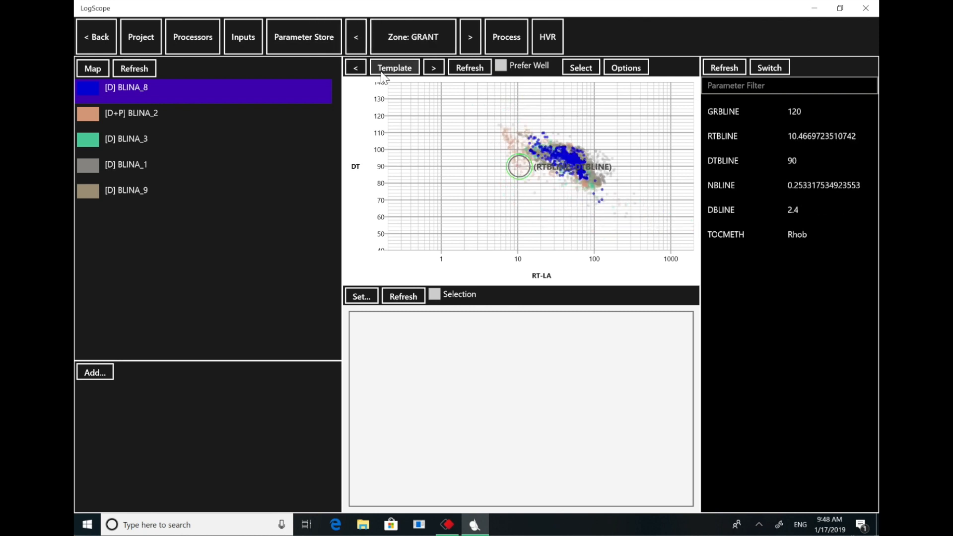
pyautogui.moveTo(519, 167); pyautogui.dragTo(520, 150)
pyautogui.click(355, 30)
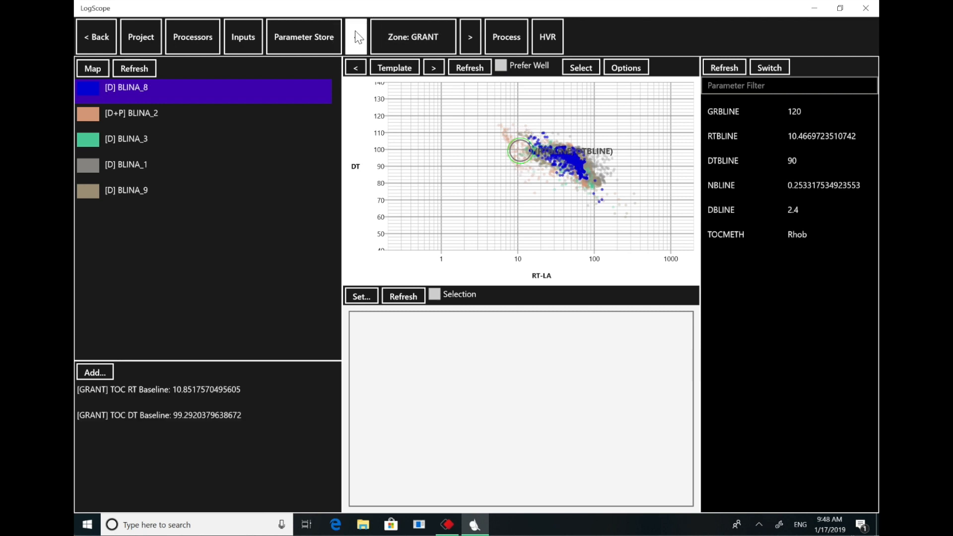
pyautogui.click(356, 38)
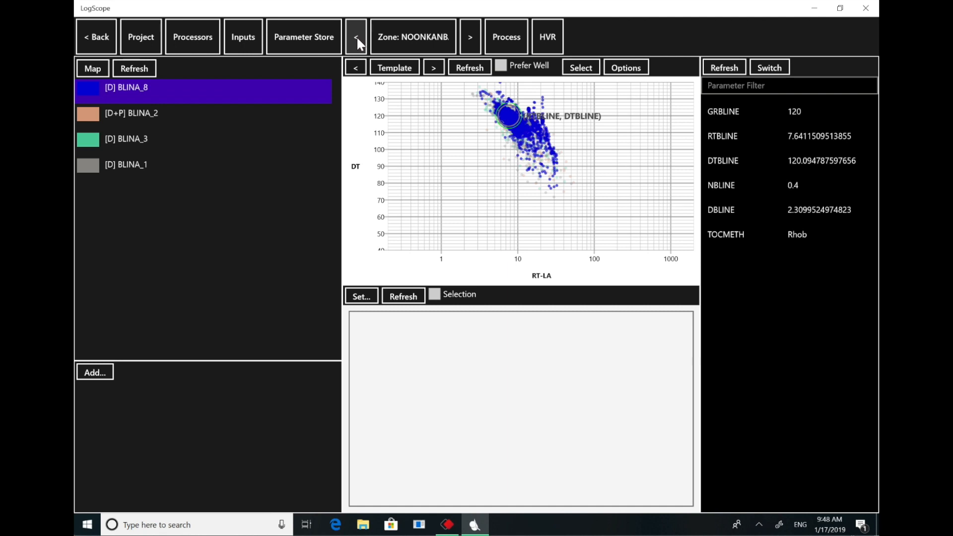
# - Run Process with type Processing for all zones and all wells
pyautogui.click(508, 36)
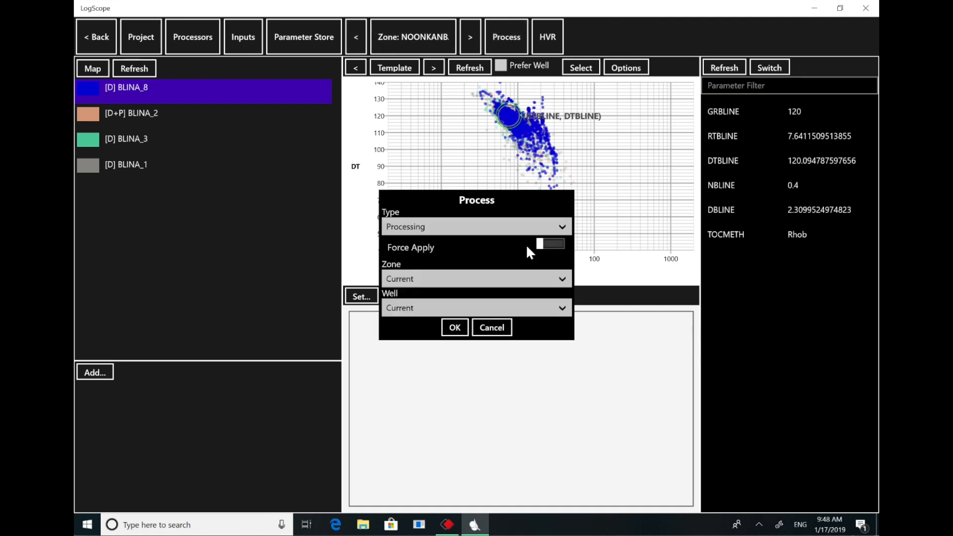
pyautogui.click(562, 278)
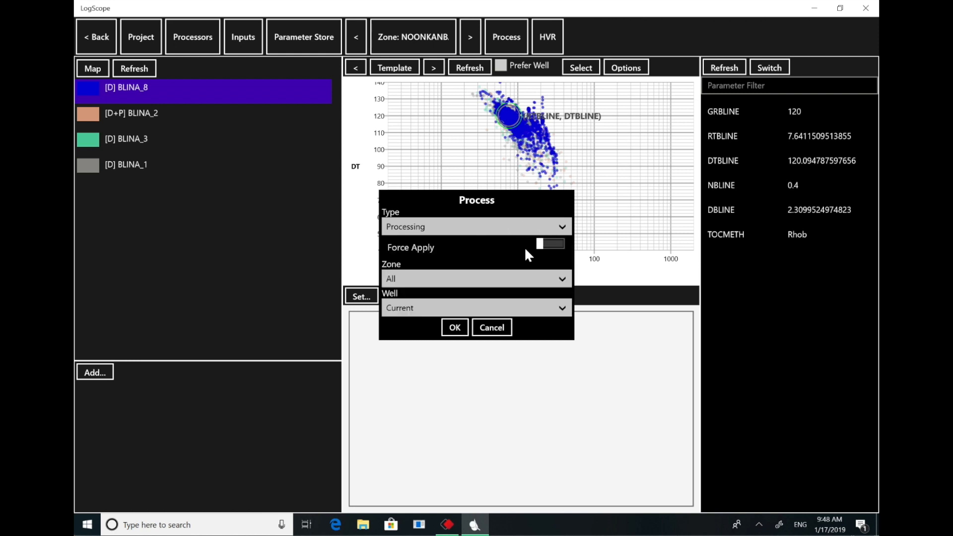
pyautogui.click(559, 310)
pyautogui.click(492, 290)
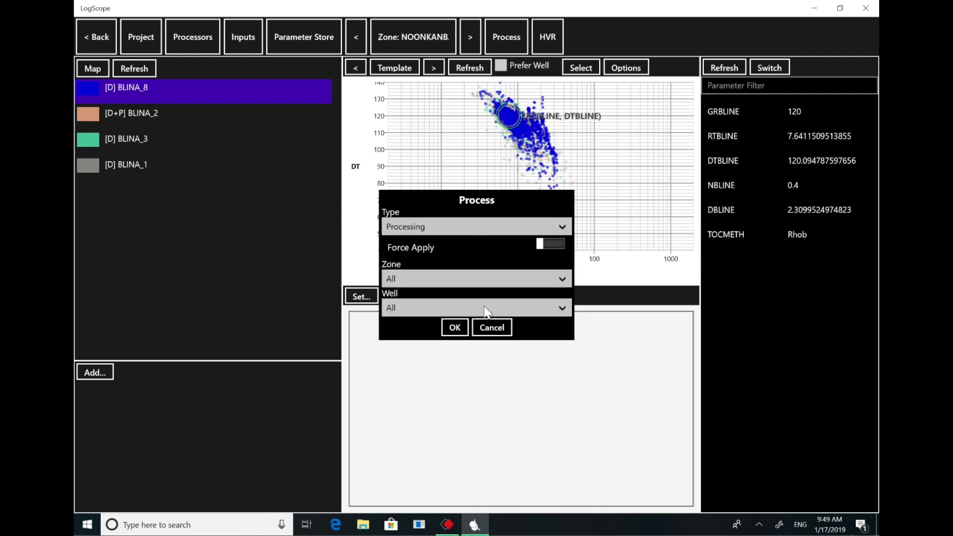
pyautogui.click(455, 329)
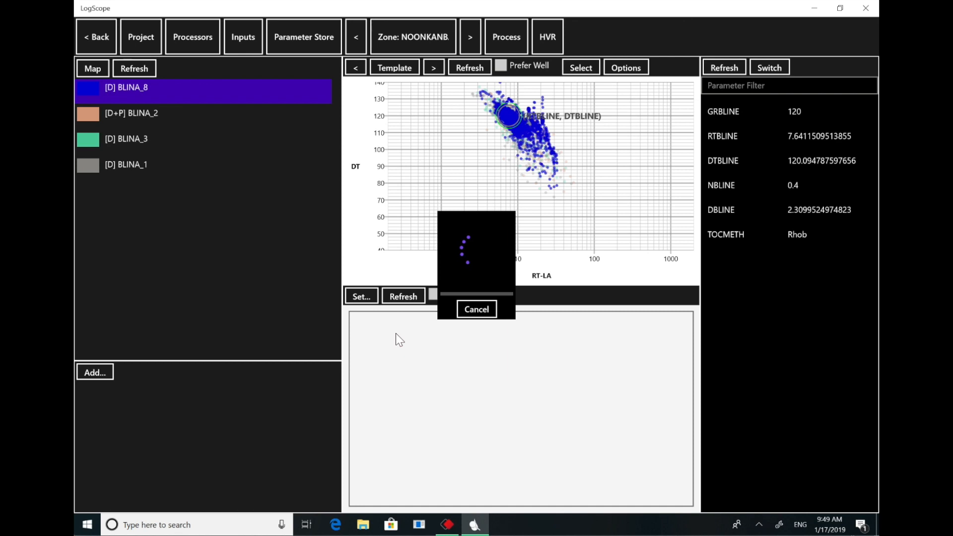
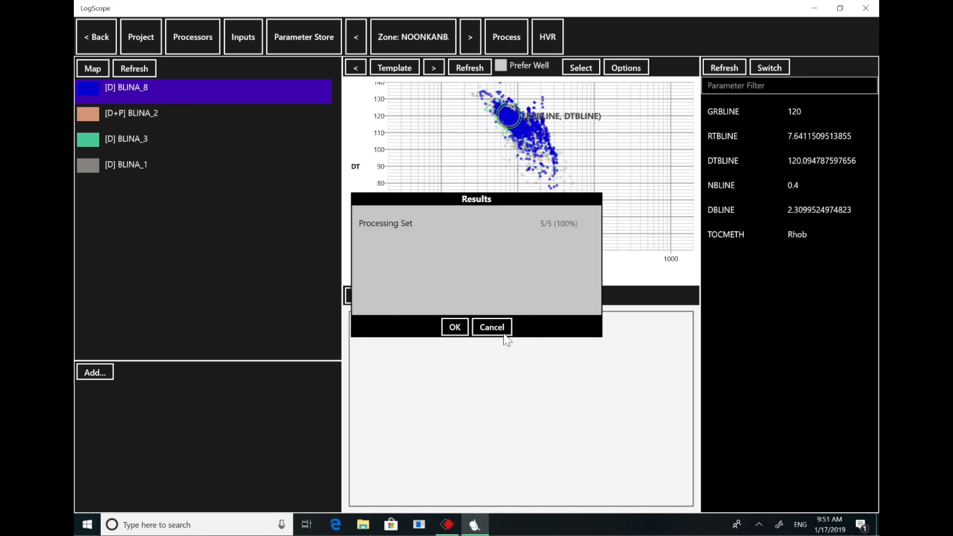
# - Close the processing results, return to the well map and open the Multi-well tools for the five selected wells
pyautogui.click(453, 327)
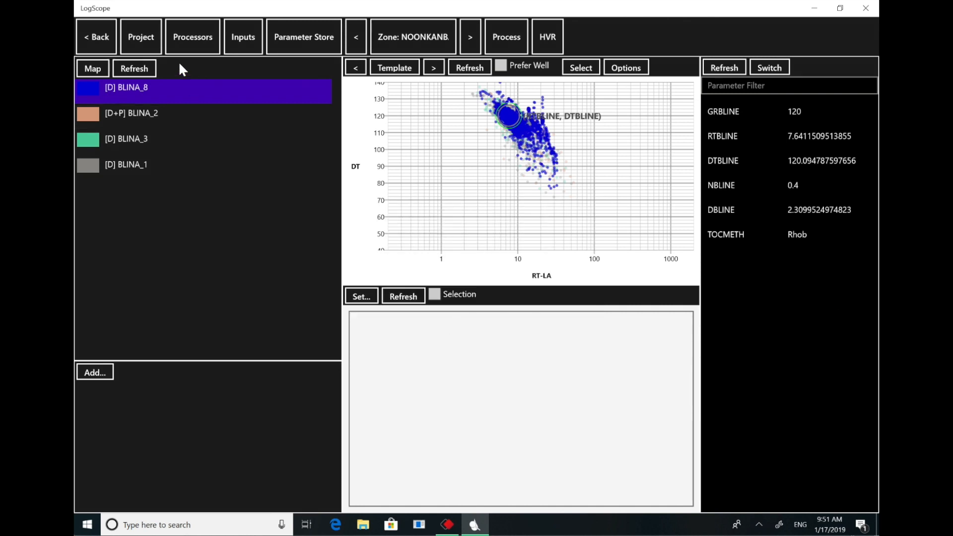
pyautogui.click(100, 40)
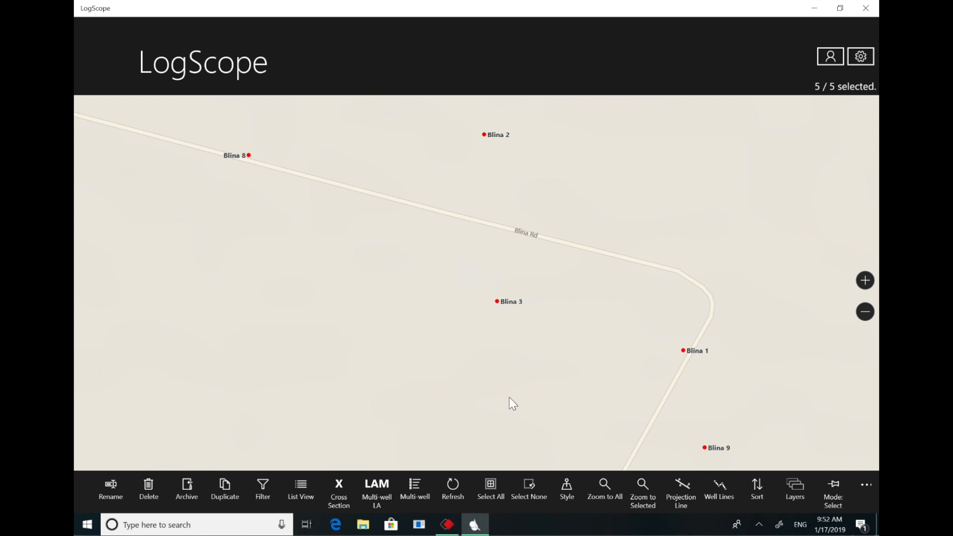
pyautogui.click(415, 489)
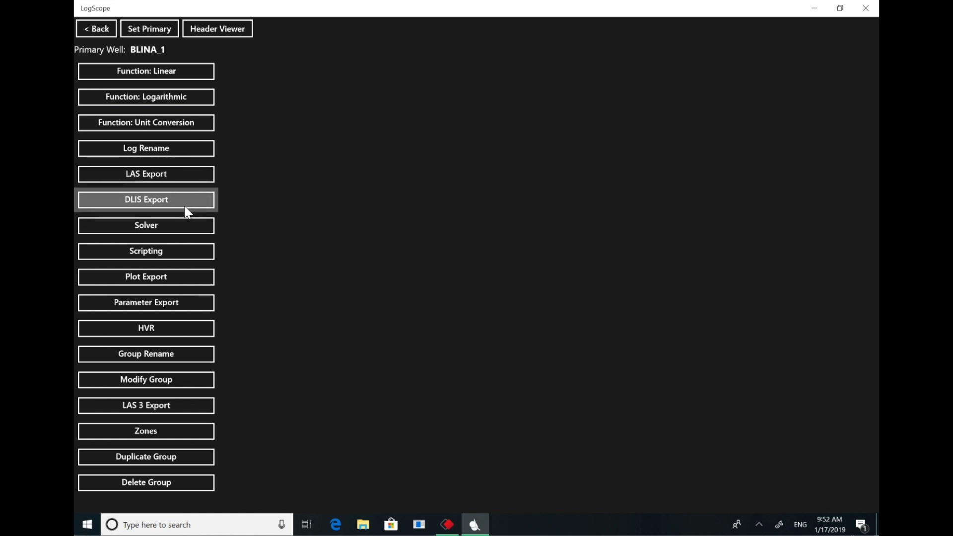
# - Start the multi-well Scripting function and load the external script HVR-automapping-fixed.pyls from the Documents folder
pyautogui.click(176, 249)
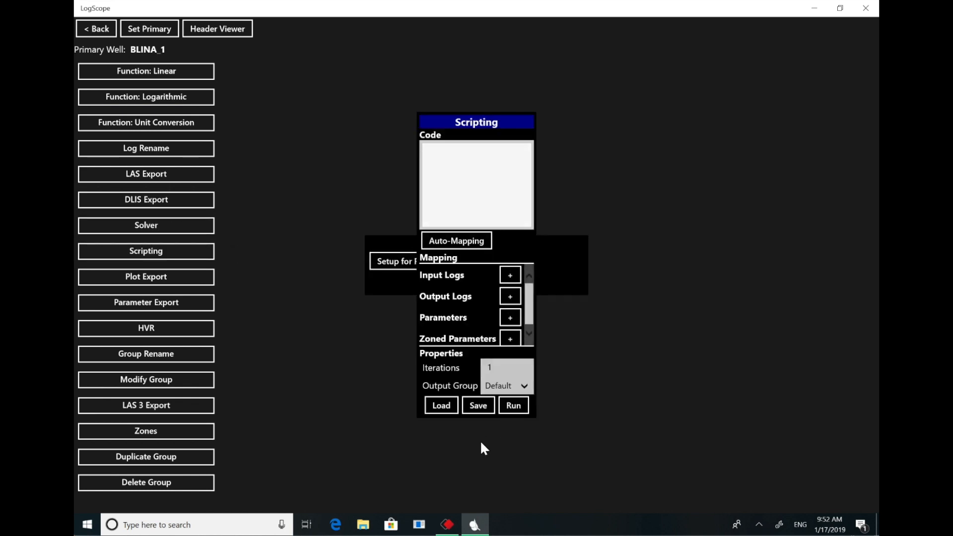
pyautogui.click(441, 406)
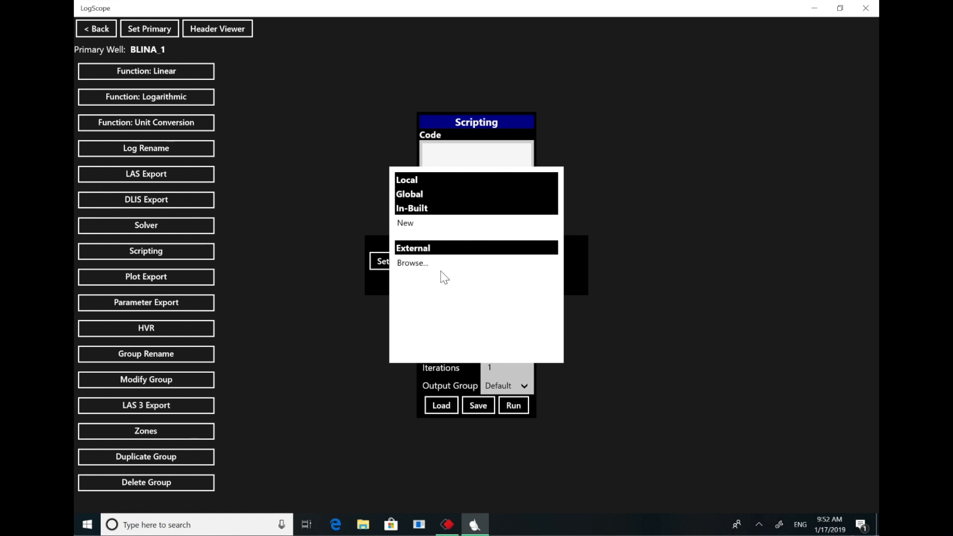
pyautogui.click(422, 268)
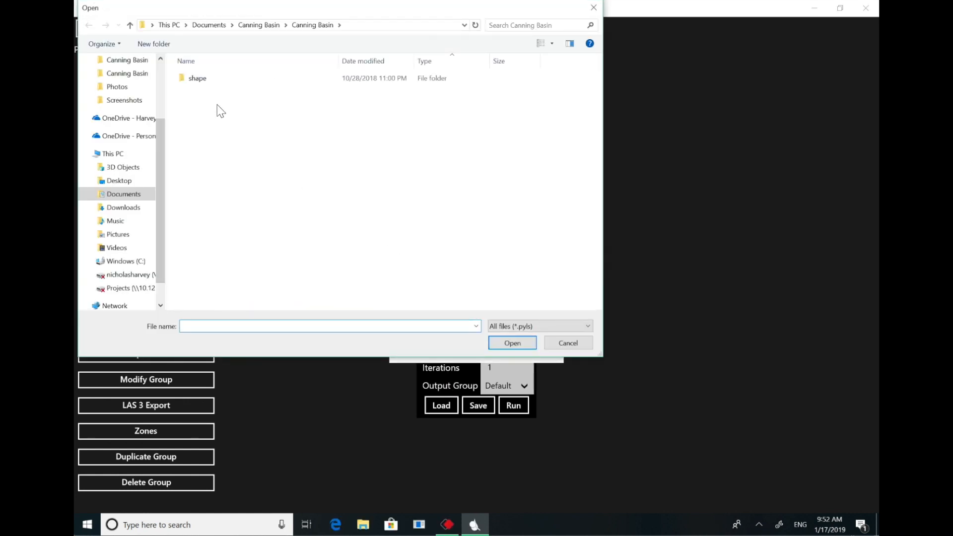
pyautogui.click(209, 25)
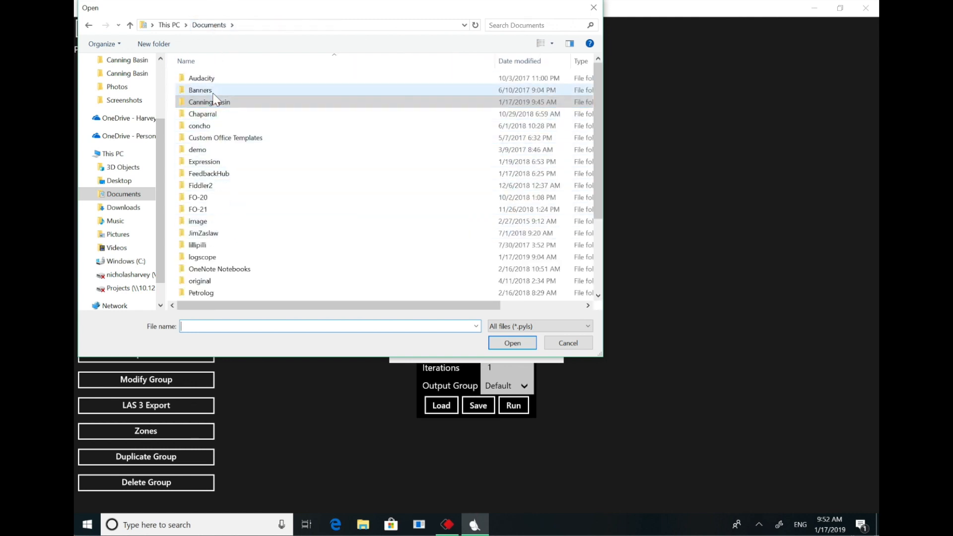
pyautogui.moveTo(597, 149); pyautogui.dragTo(594, 220)
pyautogui.doubleClick(204, 249)
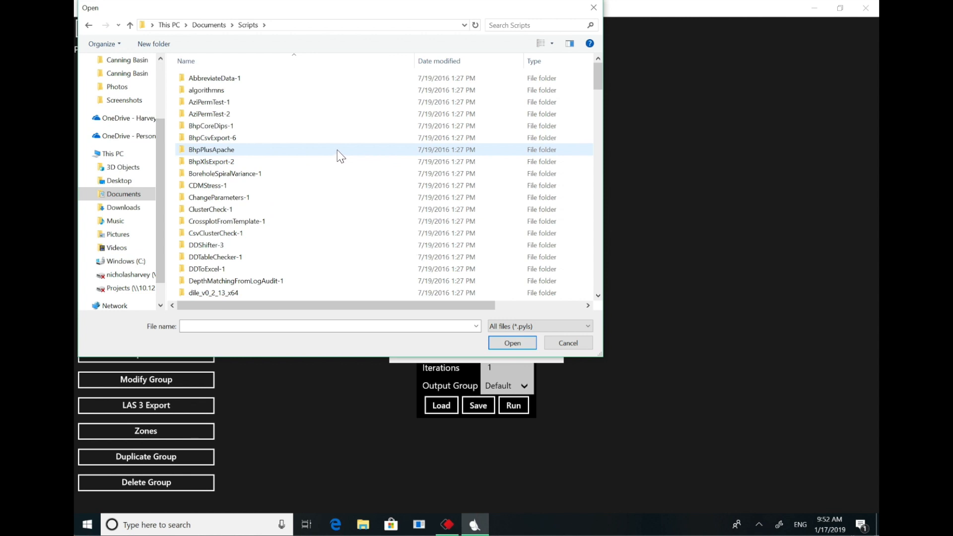
pyautogui.click(219, 27)
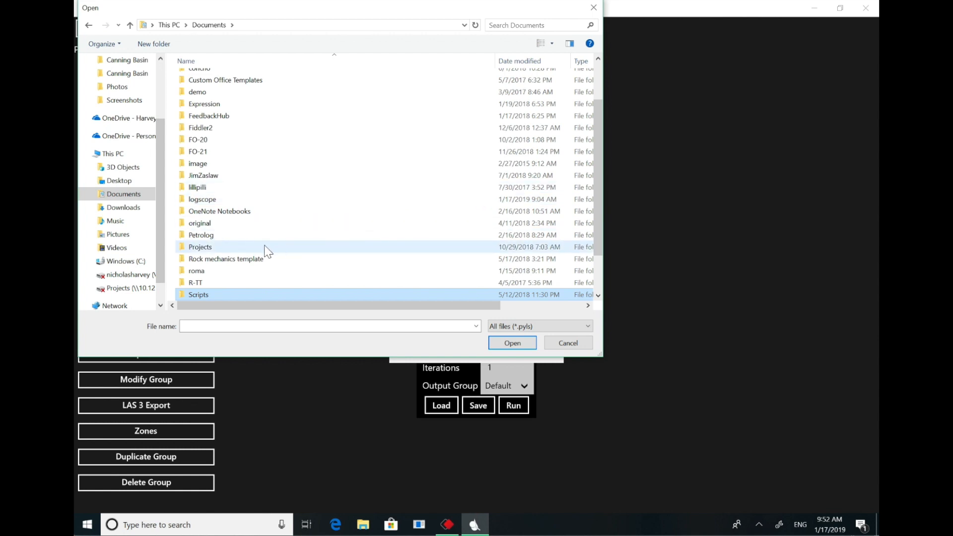
pyautogui.scroll(-1, 307, 245)
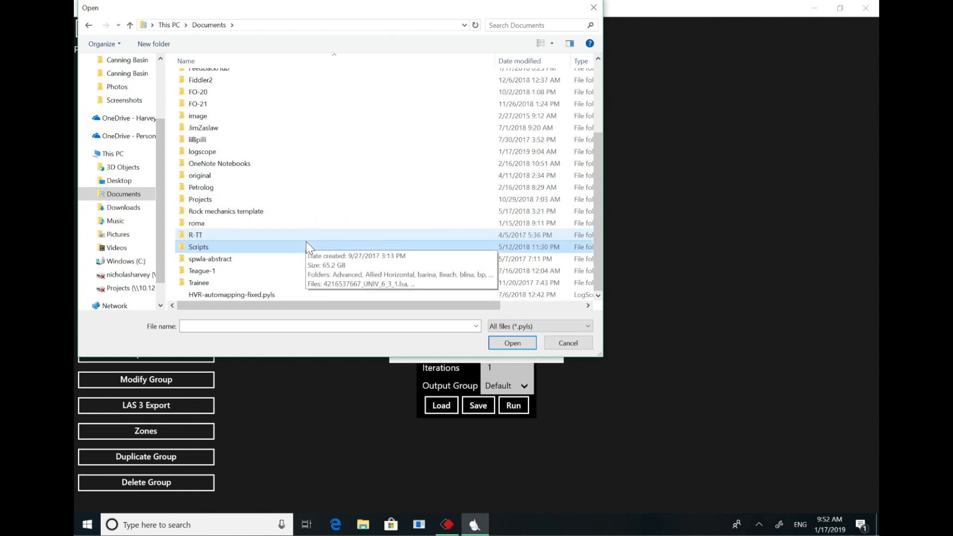
pyautogui.click(258, 296)
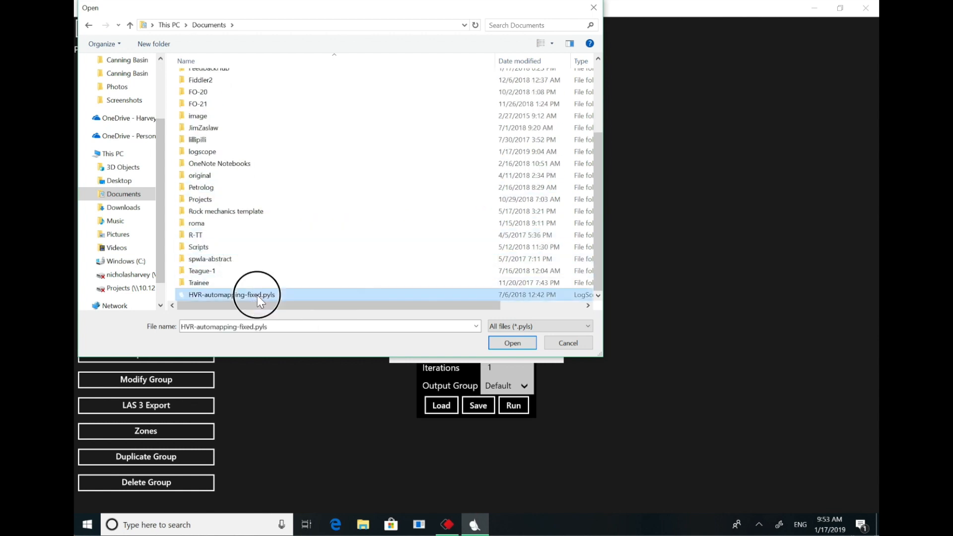
pyautogui.click(512, 343)
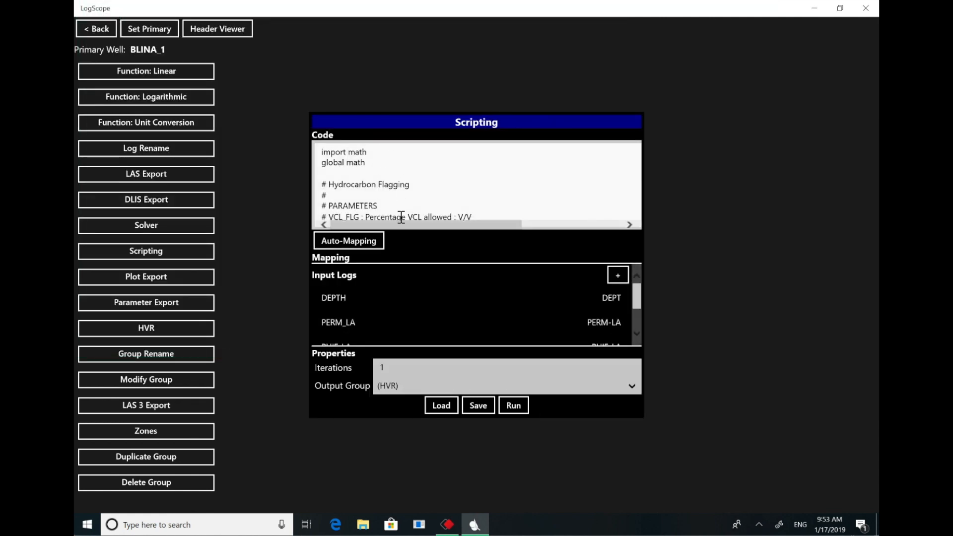
# - Auto-map the loaded script's logs, review the input mapping and run the script on the selected wells
pyautogui.click(349, 240)
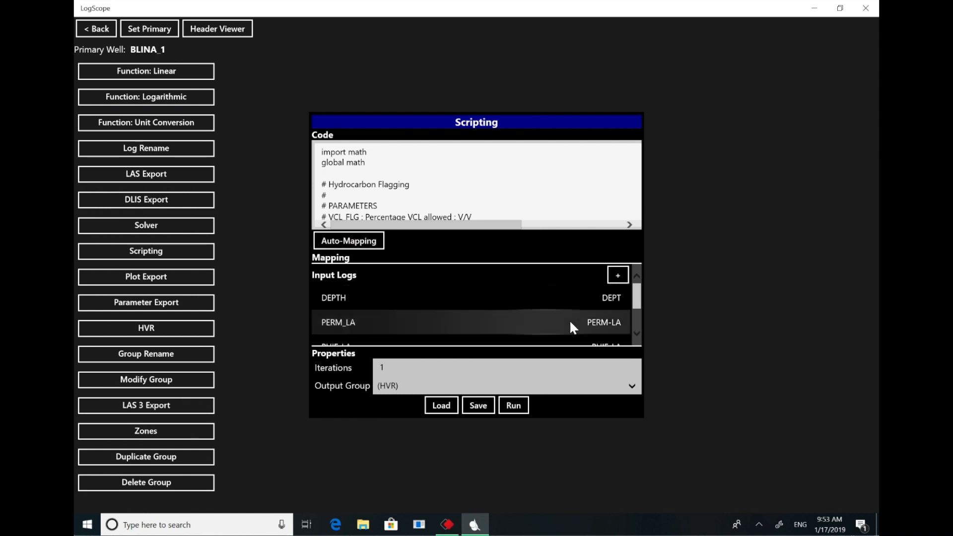
pyautogui.moveTo(637, 294)
pyautogui.mouseDown()
pyautogui.moveTo(636, 314)
pyautogui.moveTo(636, 293)
pyautogui.moveTo(636, 304)
pyautogui.mouseUp()
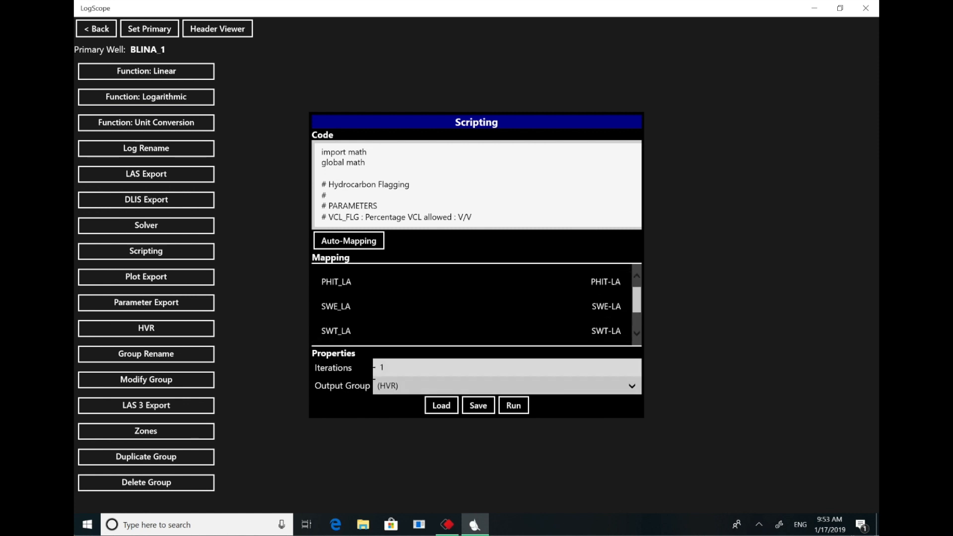
pyautogui.click(516, 407)
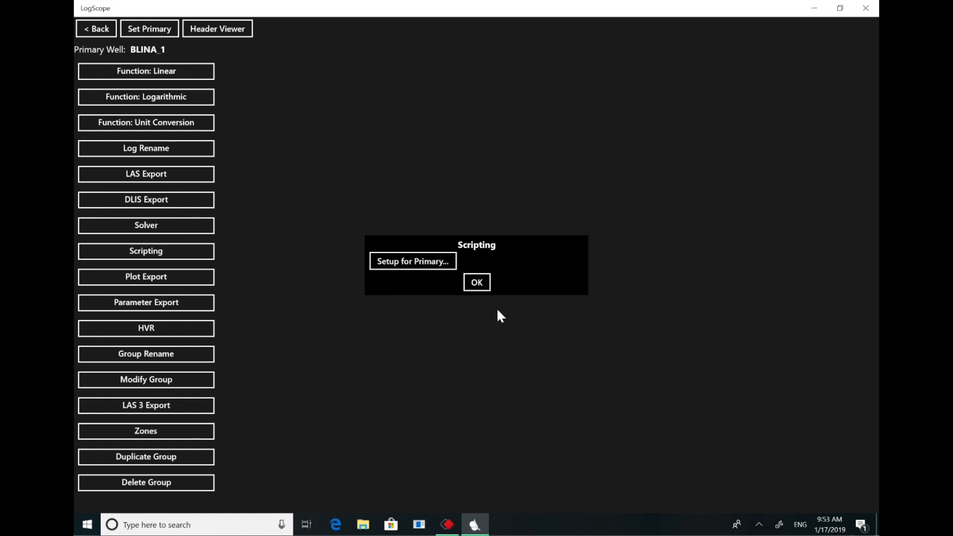
pyautogui.click(478, 284)
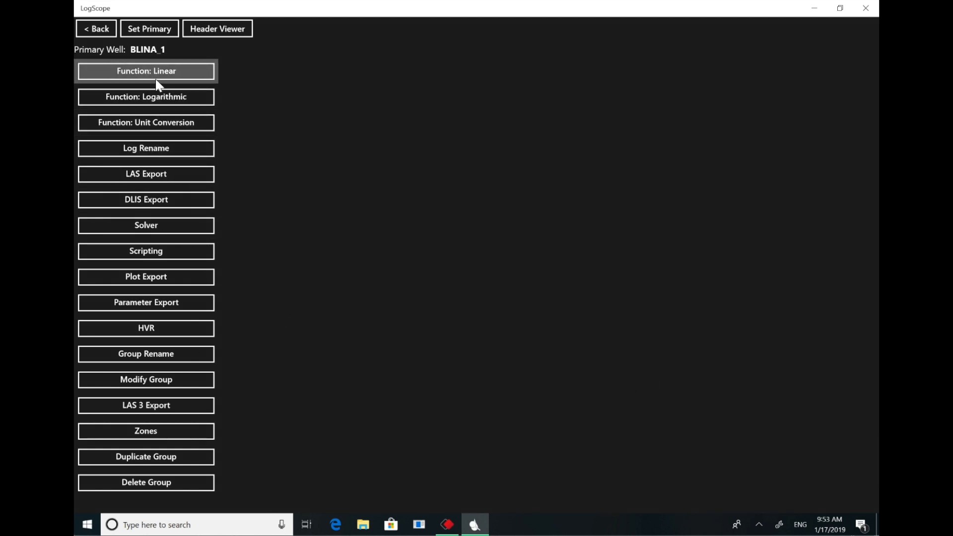
# - Start a multi-well Plot Export with a width of 11 and the Analysis plot template
pyautogui.click(194, 282)
pyautogui.click(396, 207)
pyautogui.write('11')
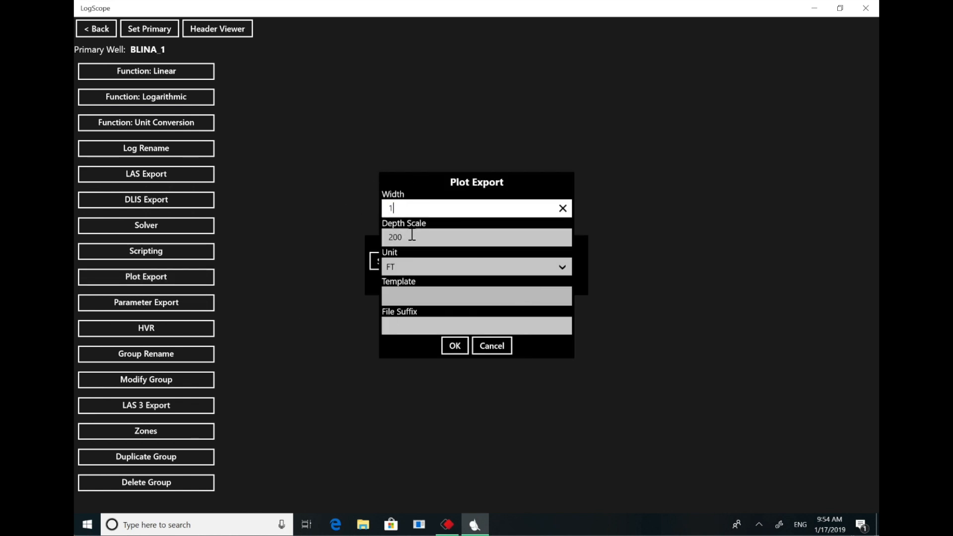
pyautogui.click(454, 345)
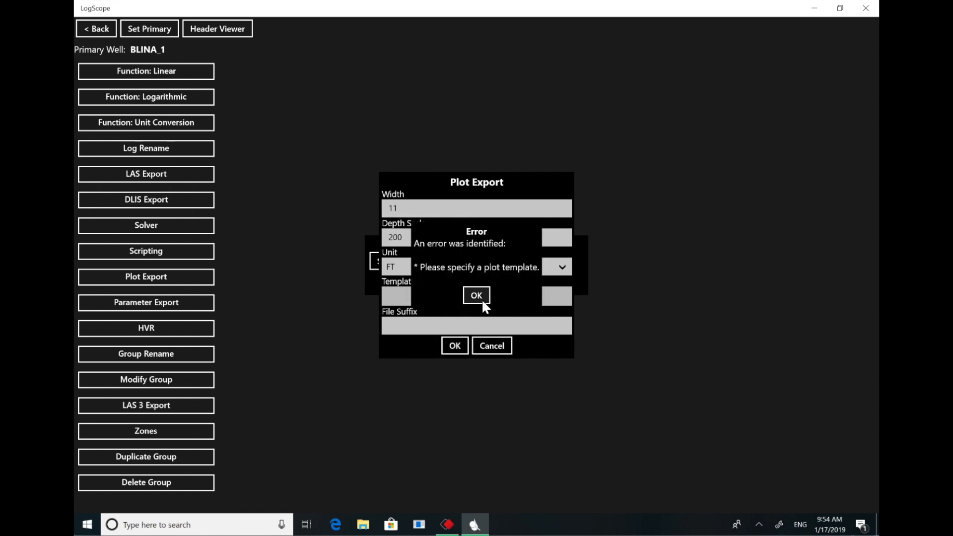
pyautogui.click(476, 297)
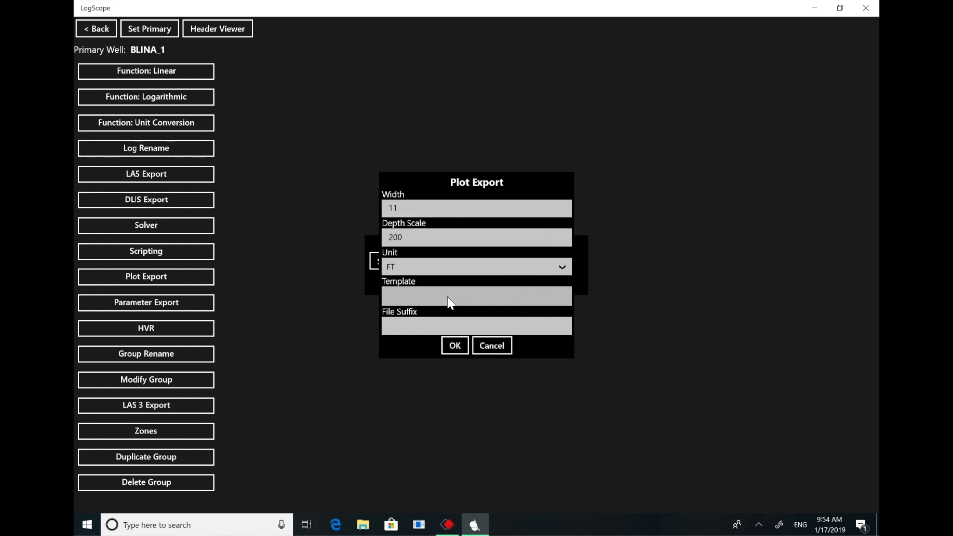
pyautogui.click(504, 296)
pyautogui.click(370, 251)
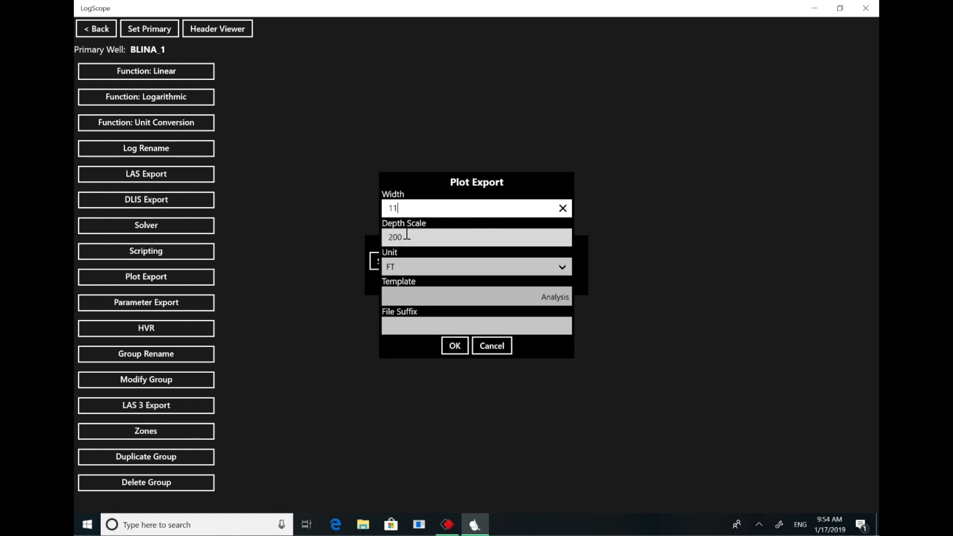
# - Set the plot export's depth scale to 5000 and file suffix to "-analysis", and run it for the selected wells
pyautogui.press('Tab')
pyautogui.write('5000')
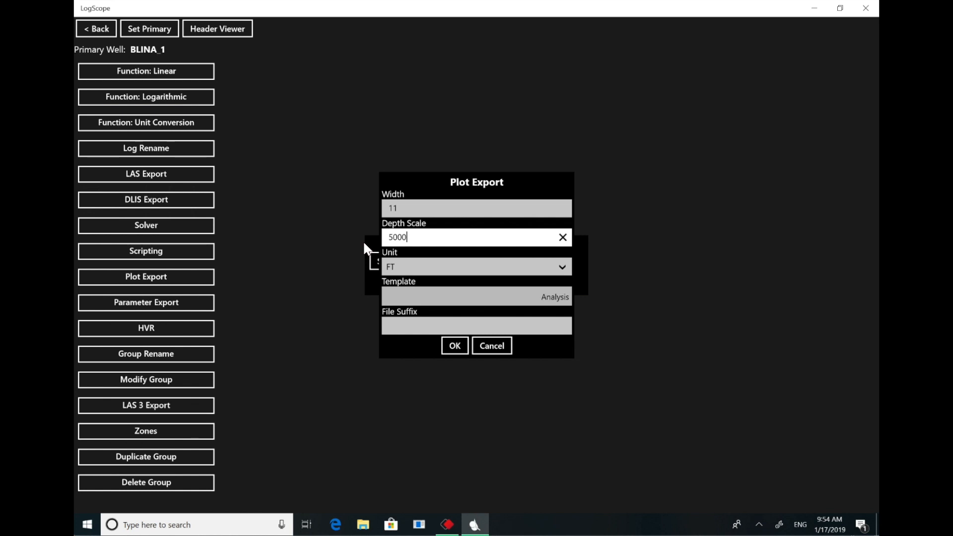
pyautogui.click(412, 328)
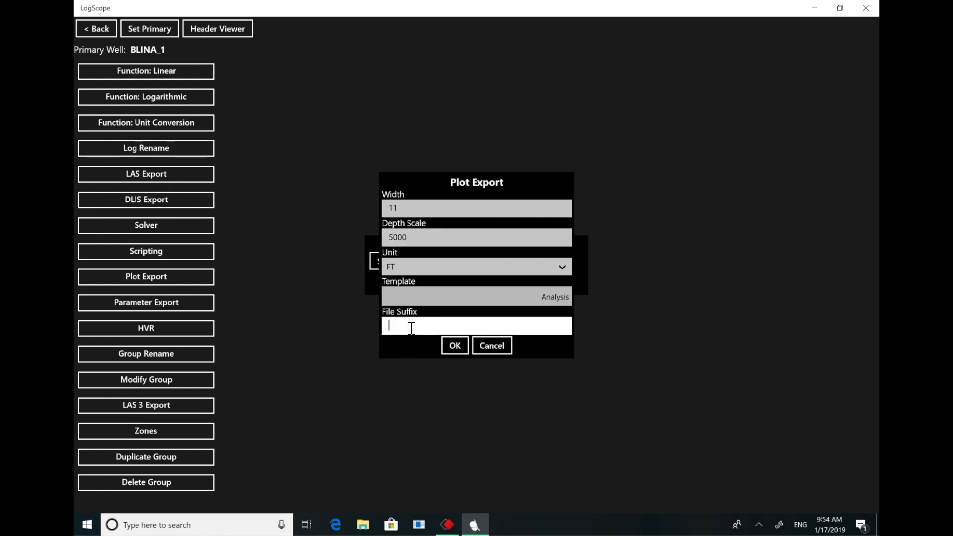
pyautogui.write('-analysis')
pyautogui.click(452, 345)
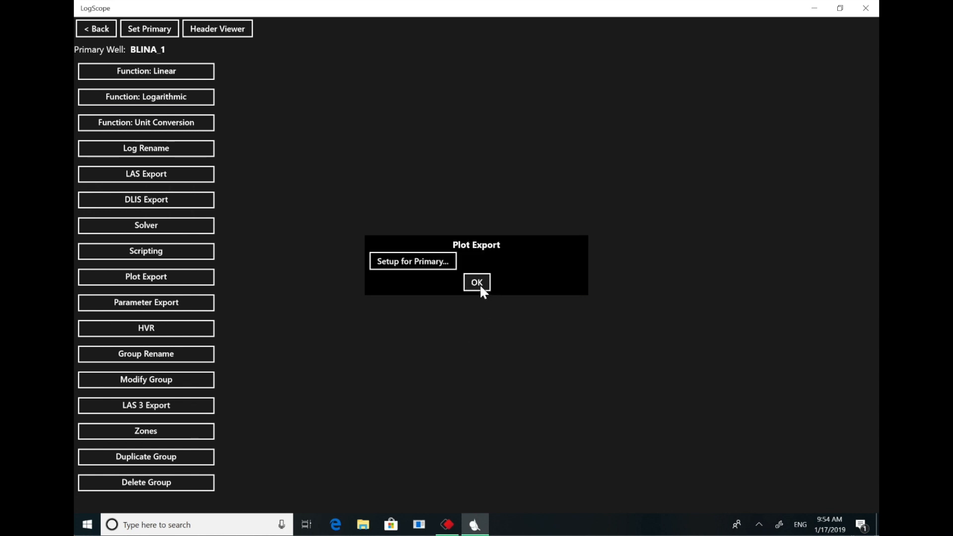
pyautogui.click(480, 285)
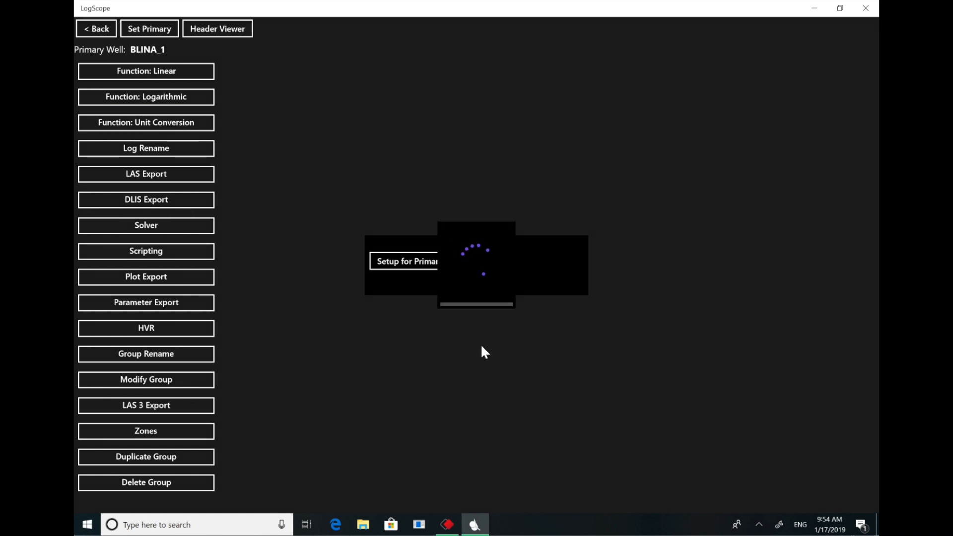